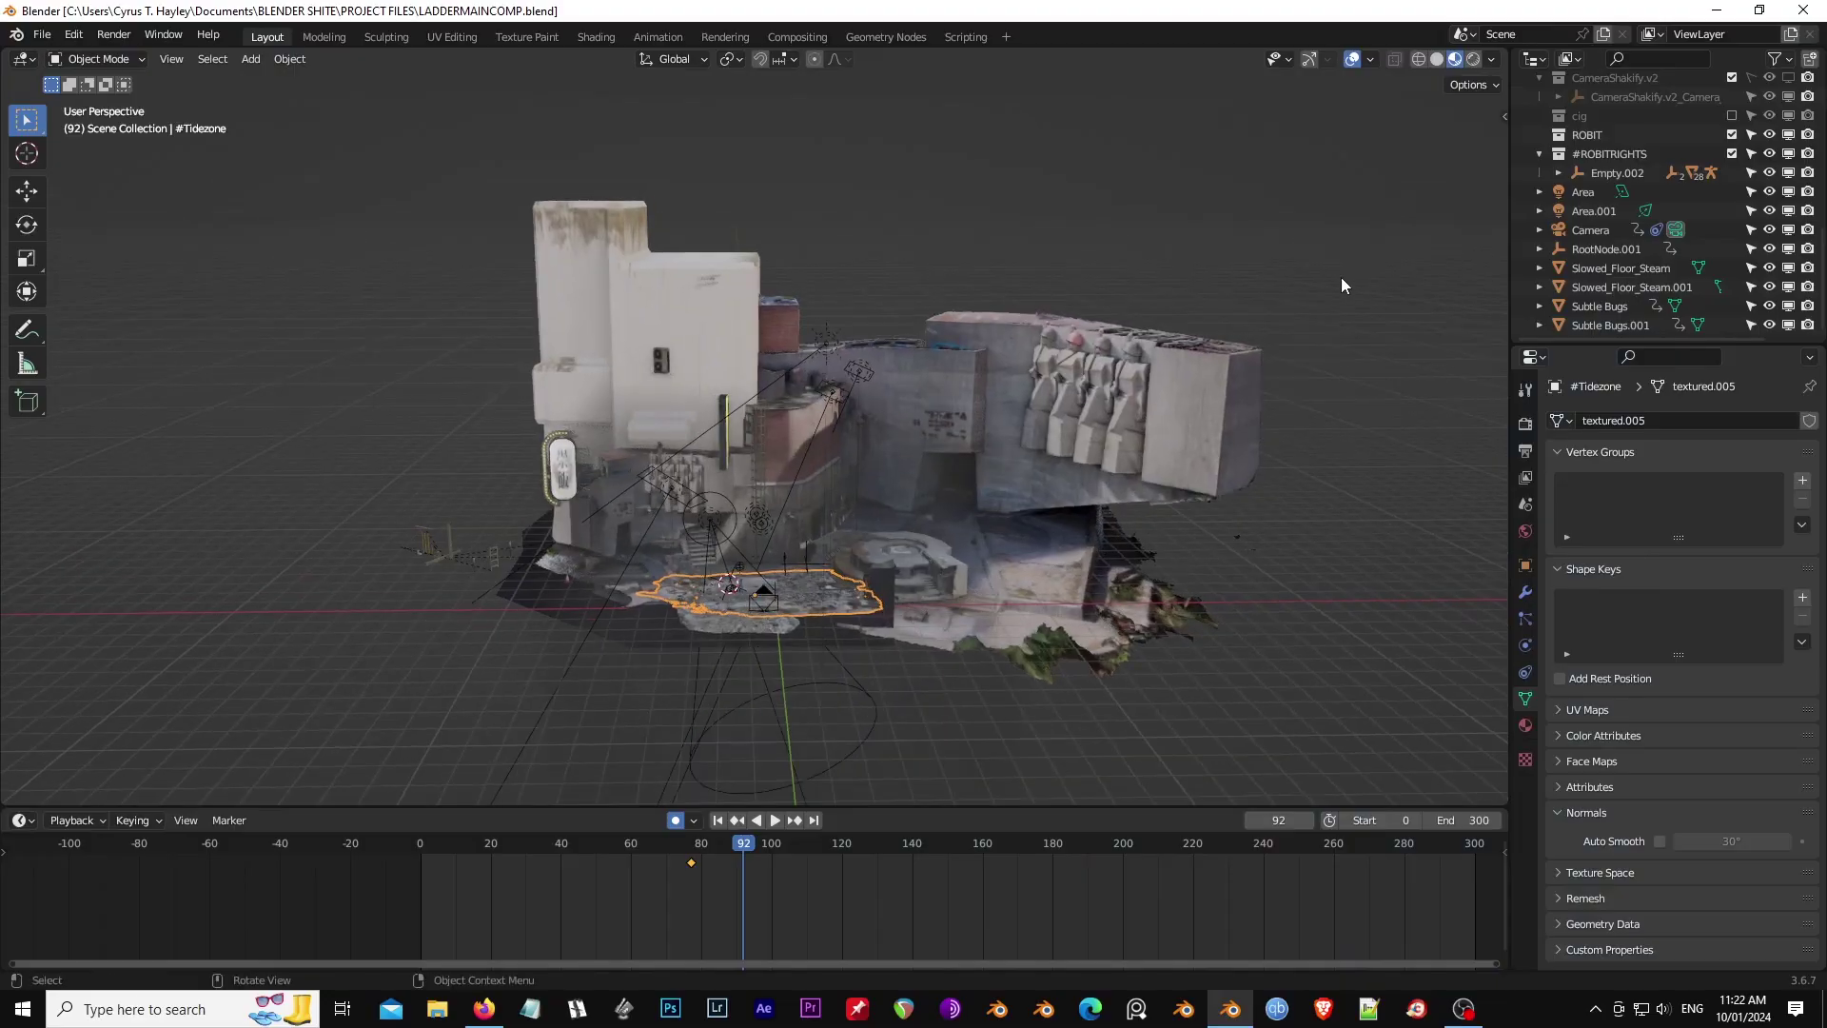
Step: Deselect the ground mesh, orbit around the photo-scan courtyard, then view it through the scene camera
{"action": "left_click", "coordinate": [1339, 272]}
{"action": "middle_click_drag", "start_coordinate": [1246, 276], "coordinate": [1083, 420]}
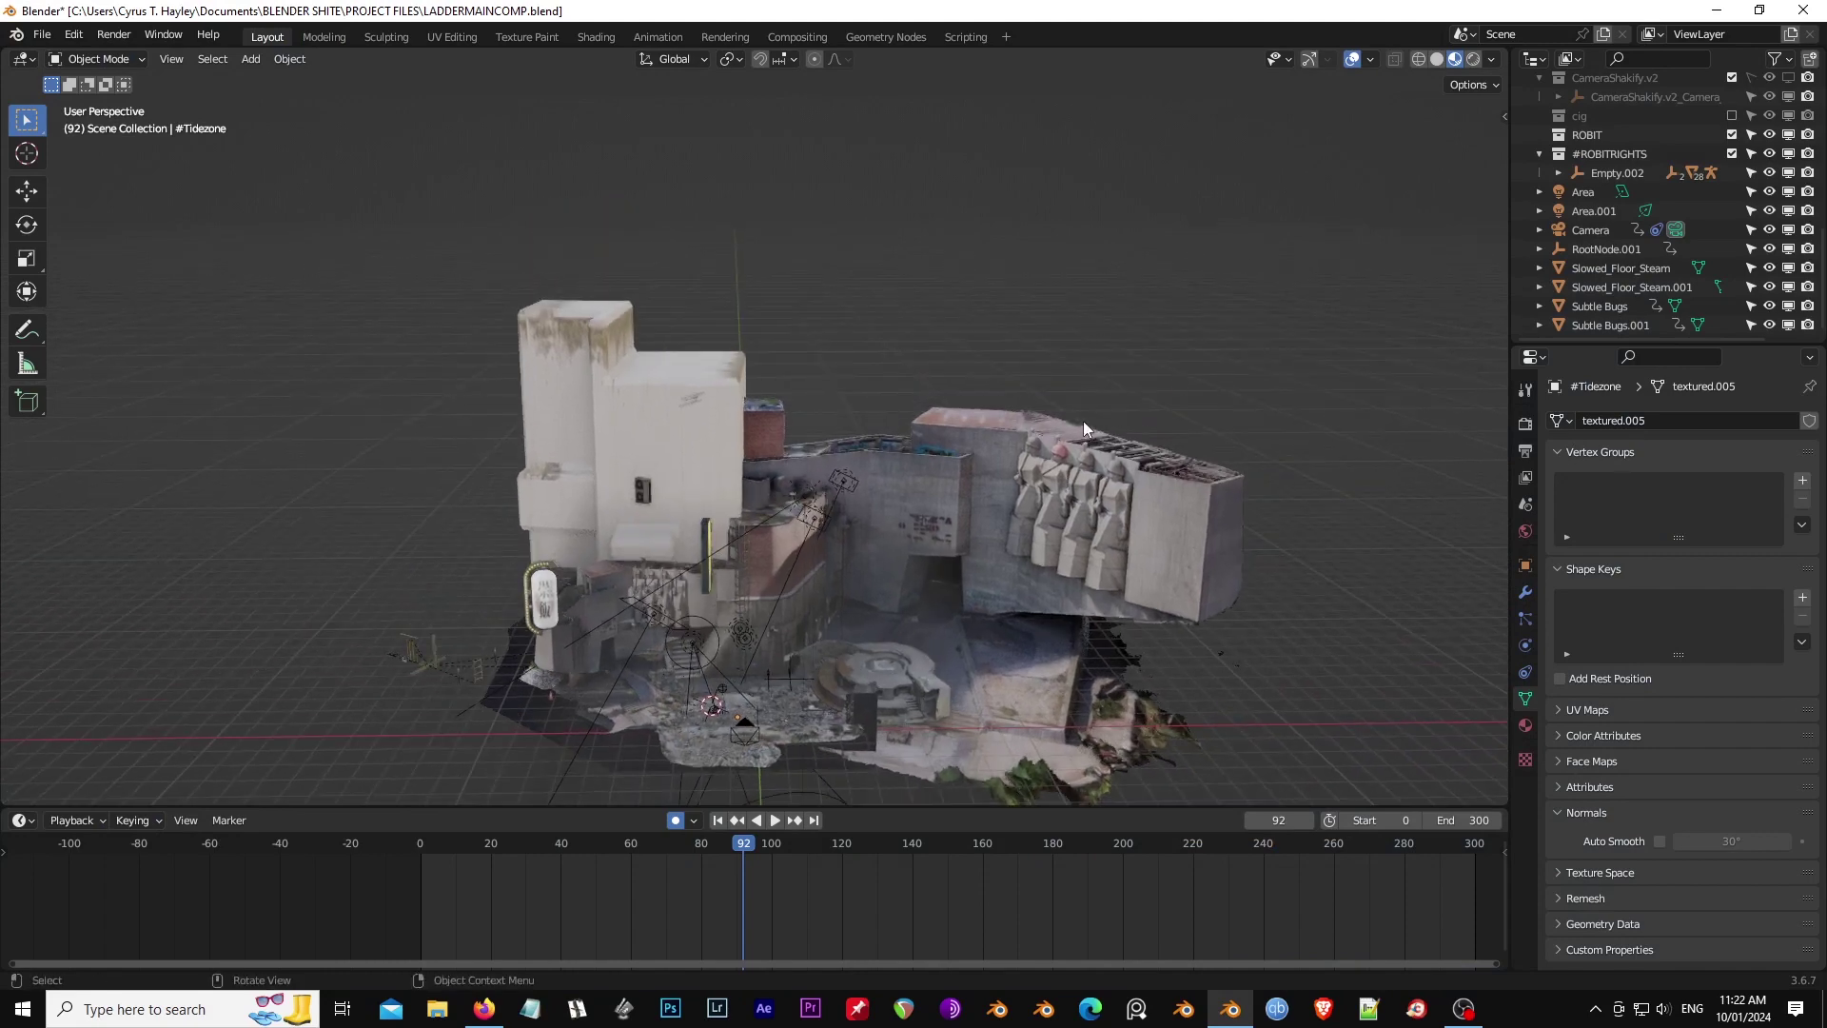
{"action": "middle_click_drag", "start_coordinate": [1019, 493], "coordinate": [1048, 368]}
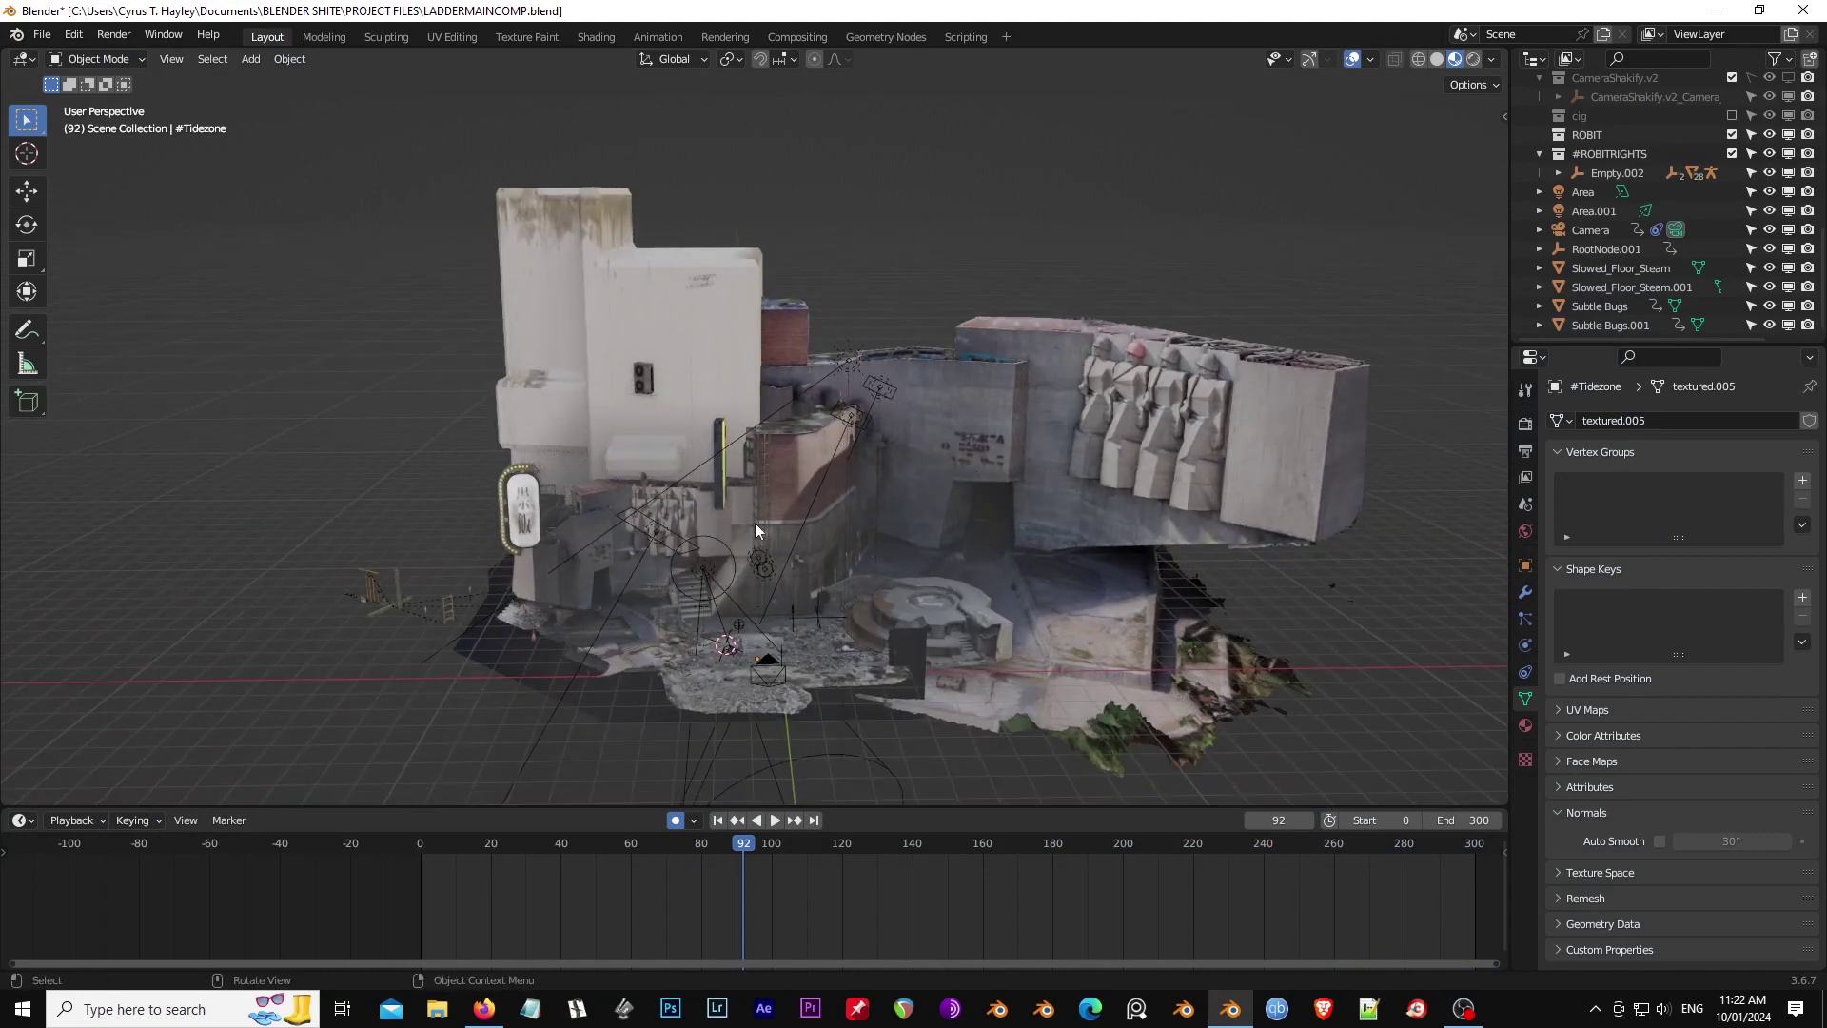
{"action": "middle_click_drag", "start_coordinate": [756, 522], "coordinate": [826, 494]}
{"action": "key", "text": "KP_0"}
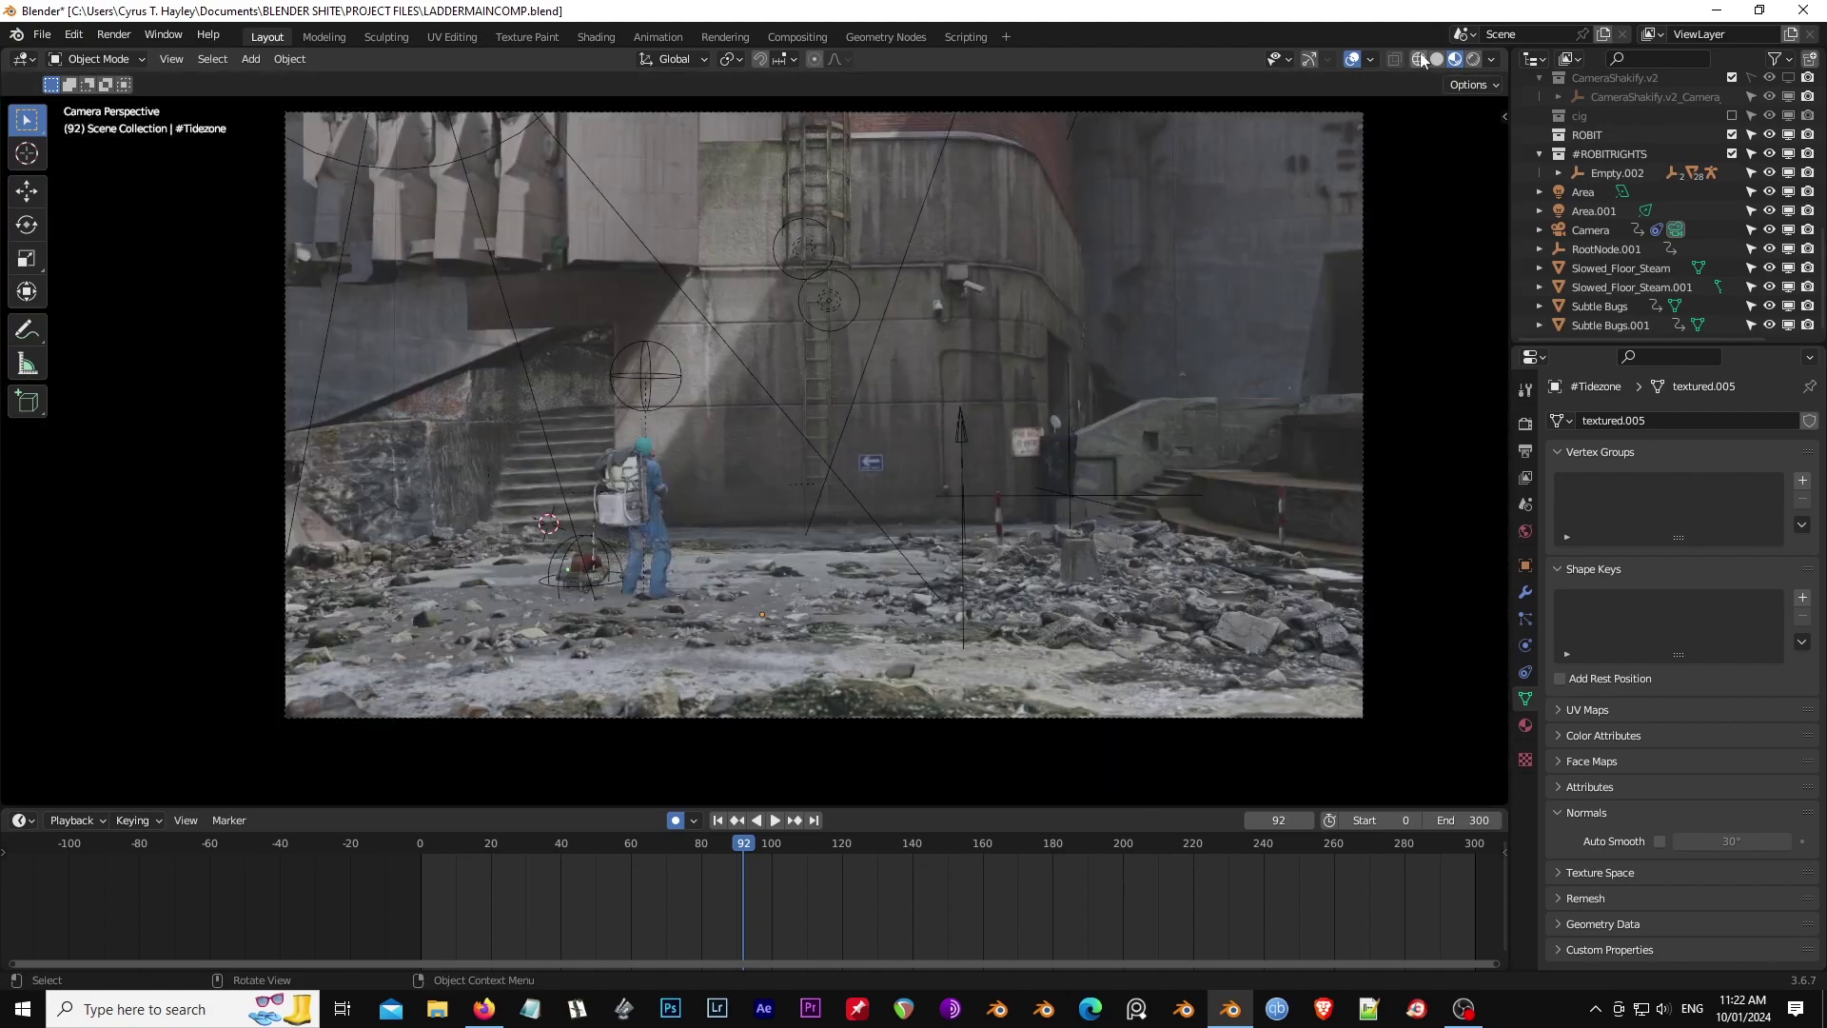
Step: Switch to Rendered shading at frame 1 and look at the tower and platform through the camera
{"action": "left_click", "coordinate": [1473, 59]}
{"action": "key", "text": "shift+Left"}
{"action": "key", "text": "KP_0"}
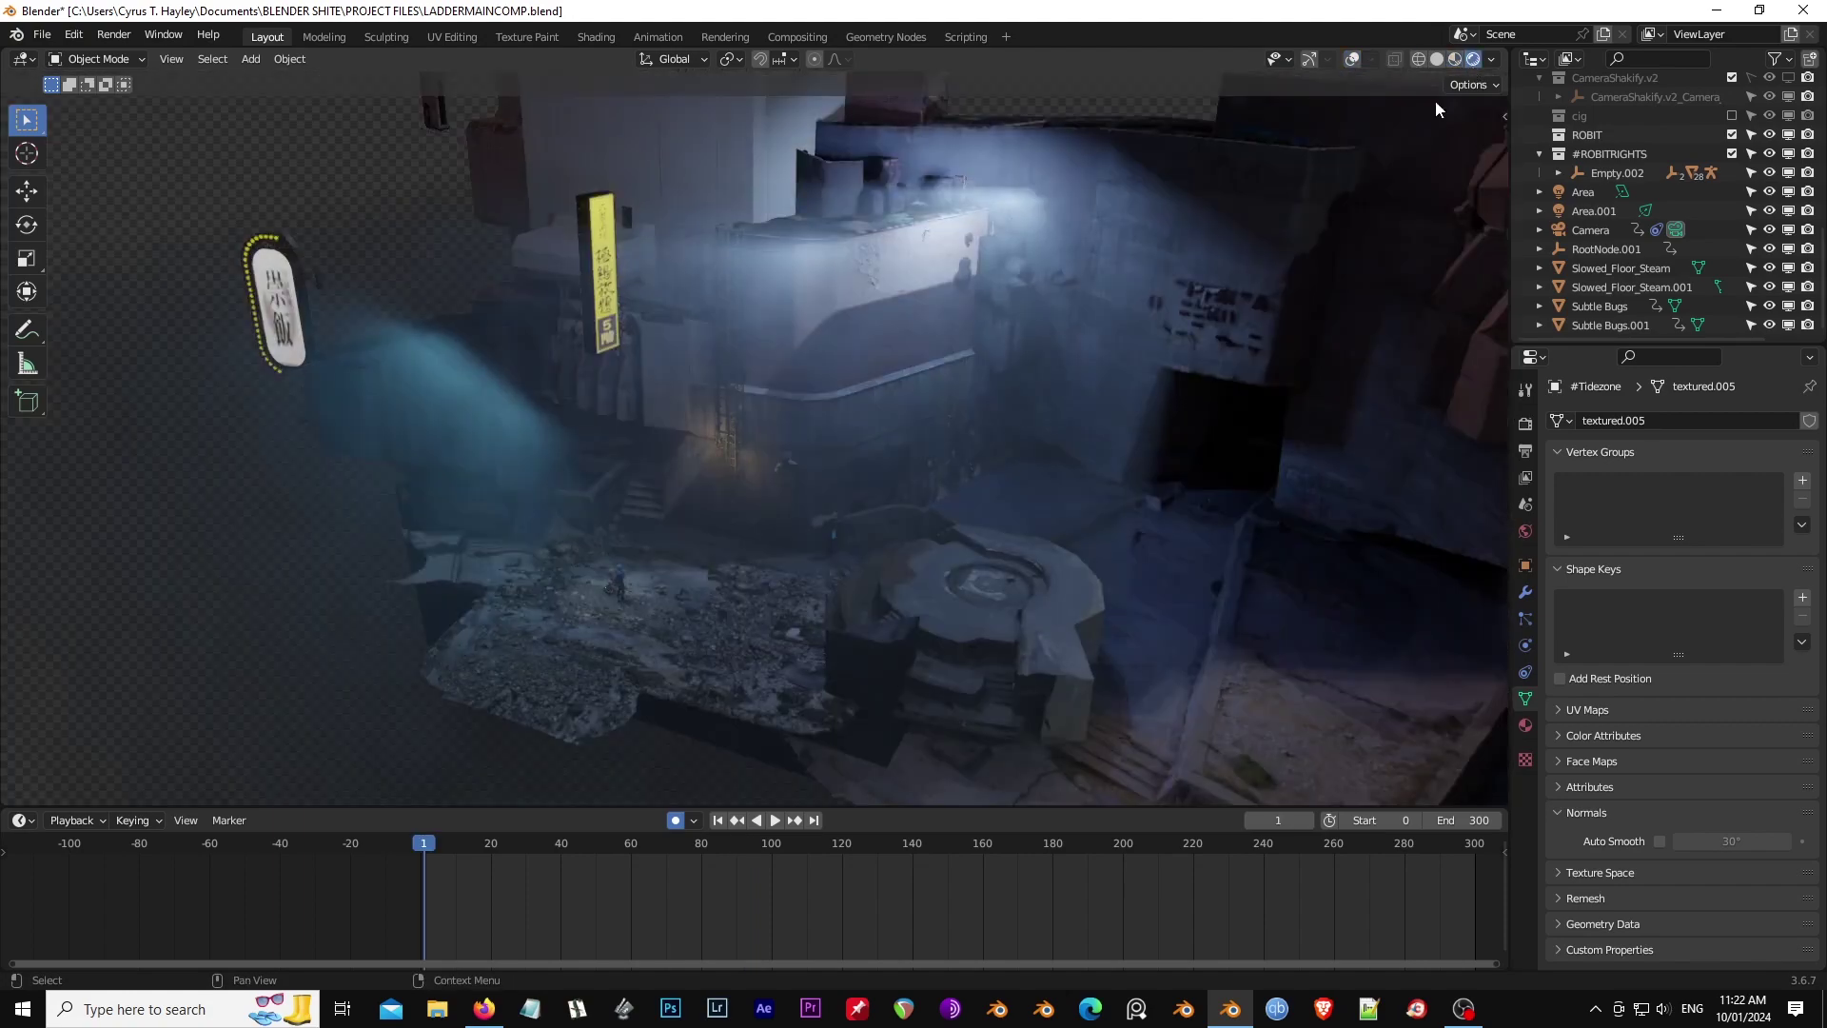
{"action": "scroll", "coordinate": [844, 443], "scroll_direction": "up", "scroll_amount": 2}
{"action": "middle_click_drag", "start_coordinate": [843, 454], "coordinate": [933, 430]}
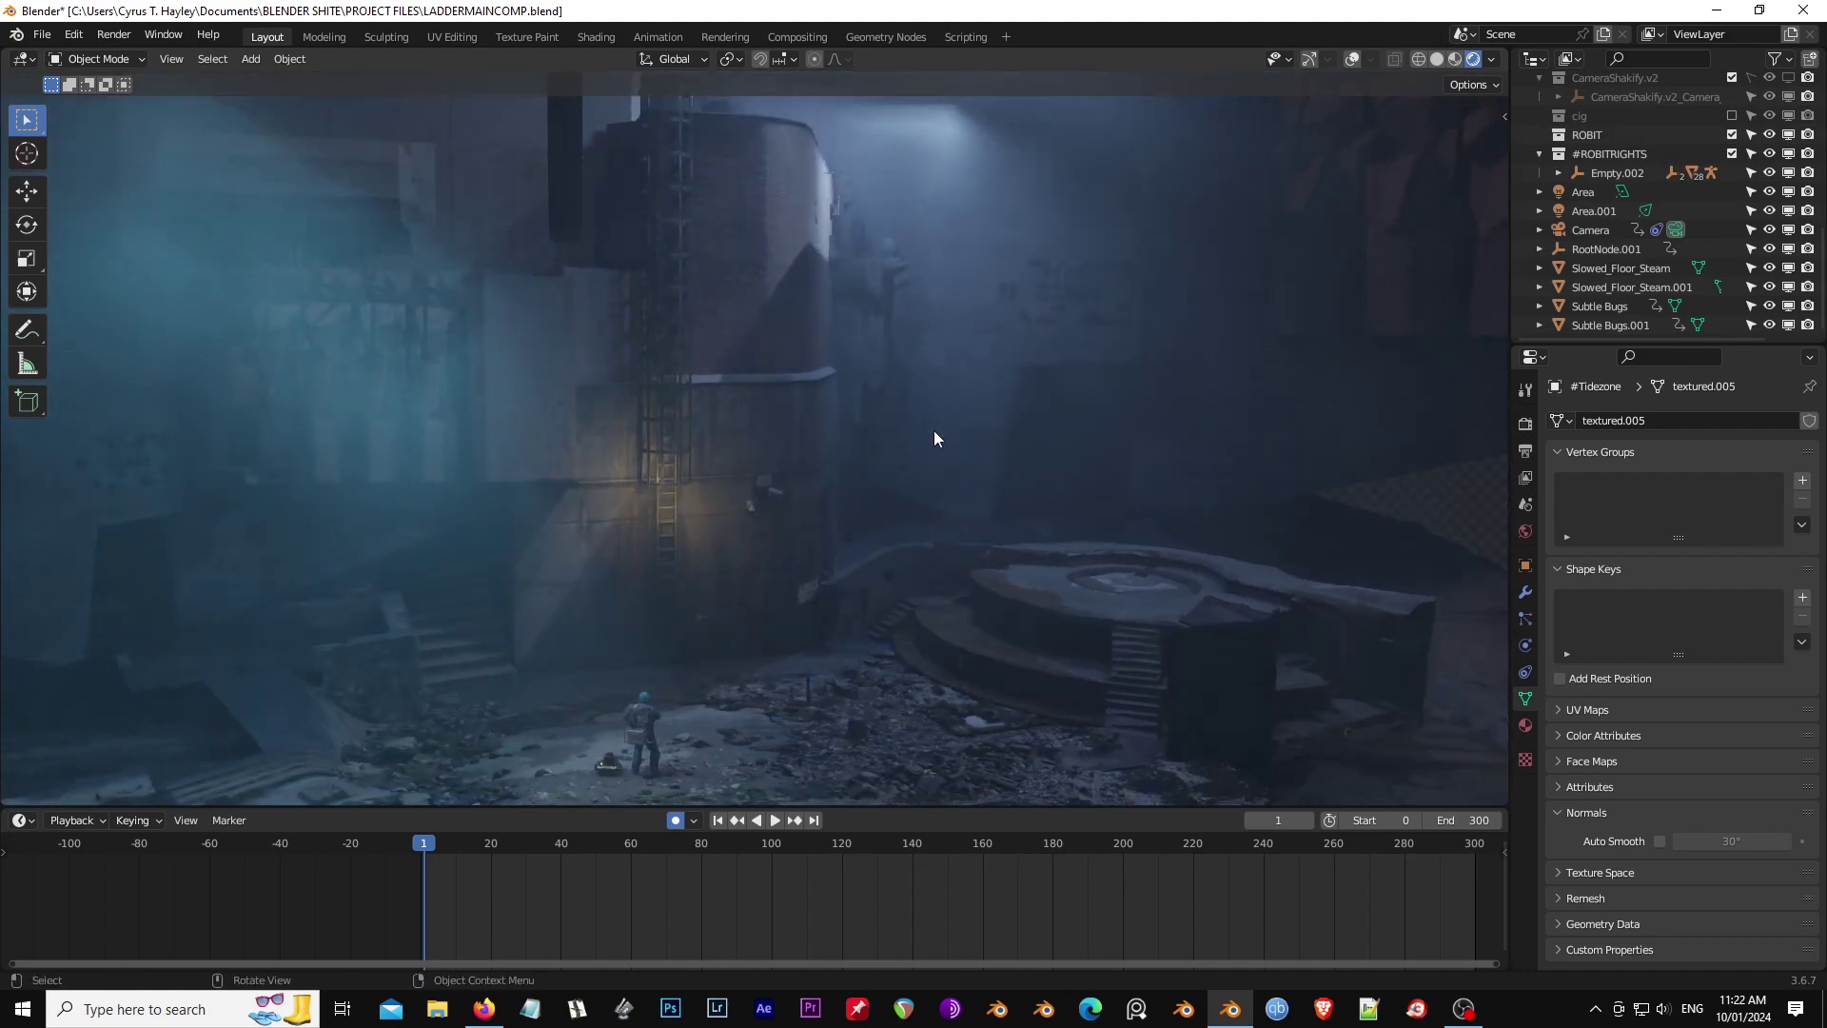
{"action": "key", "text": "KP_0"}
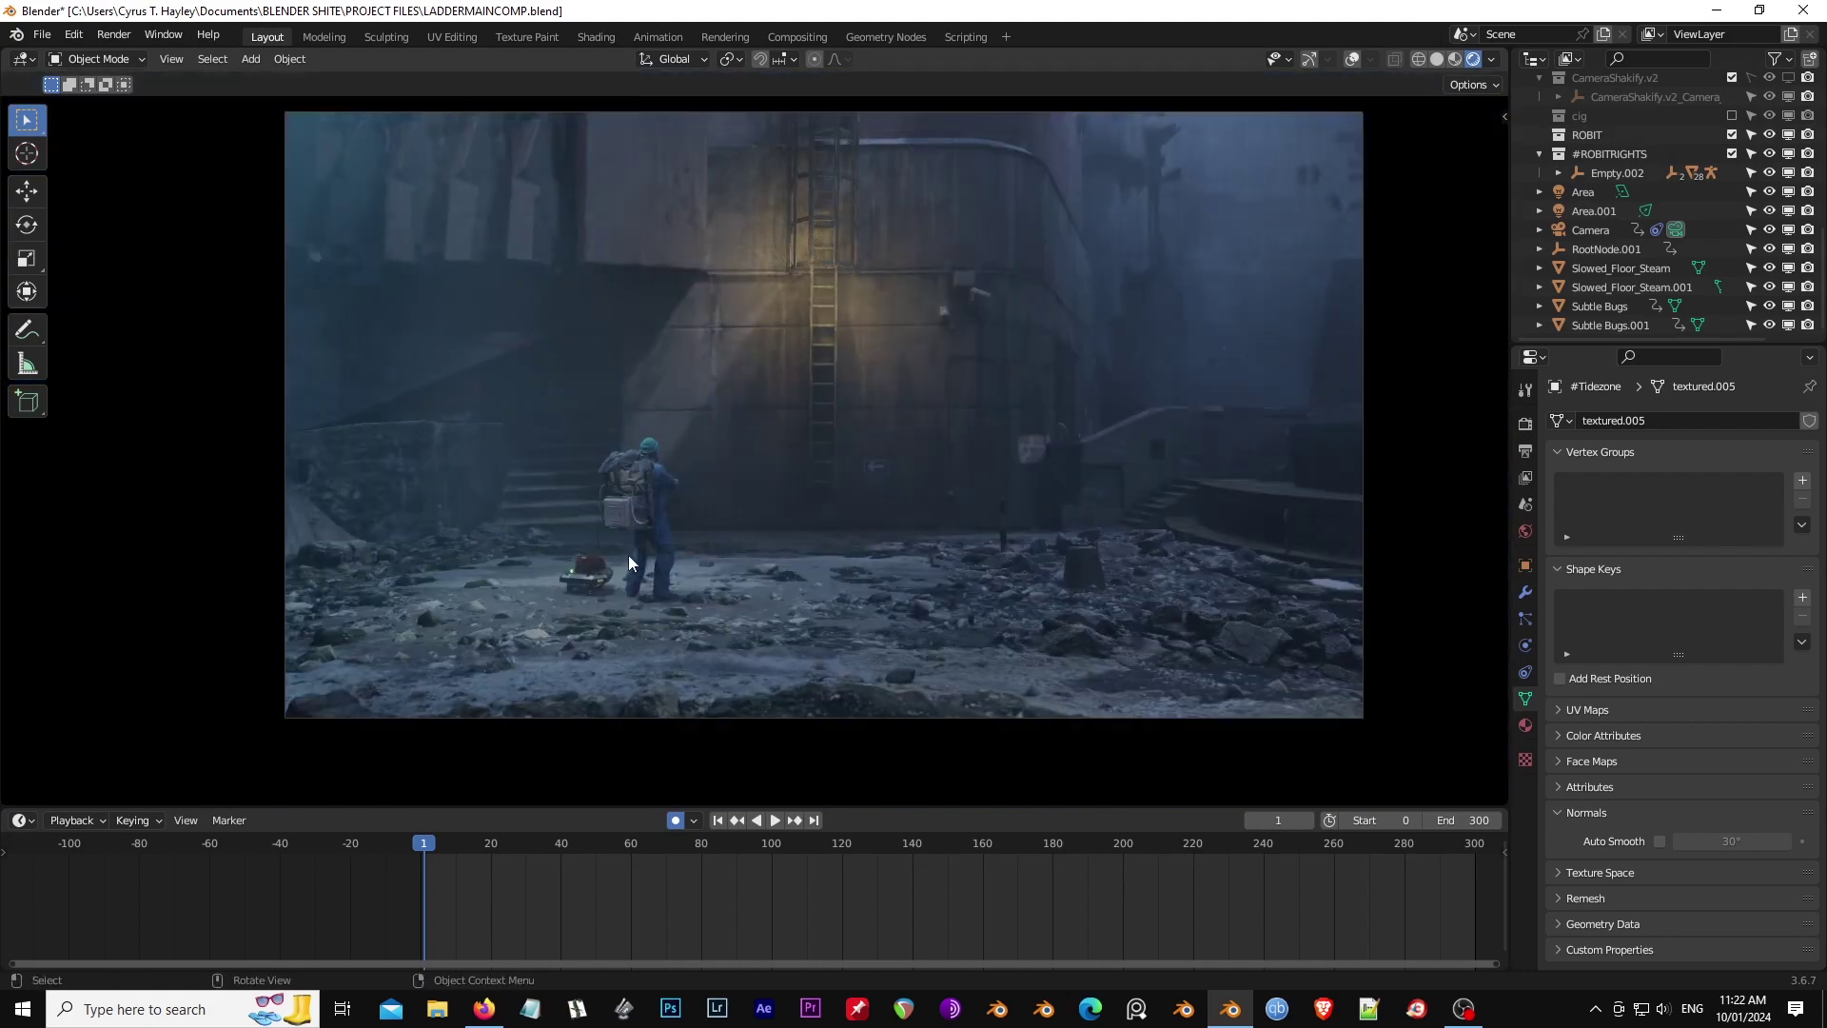
Step: Orbit close around the lit ladder wall to view it from the side
{"action": "middle_click_drag", "start_coordinate": [870, 478], "coordinate": [718, 567]}
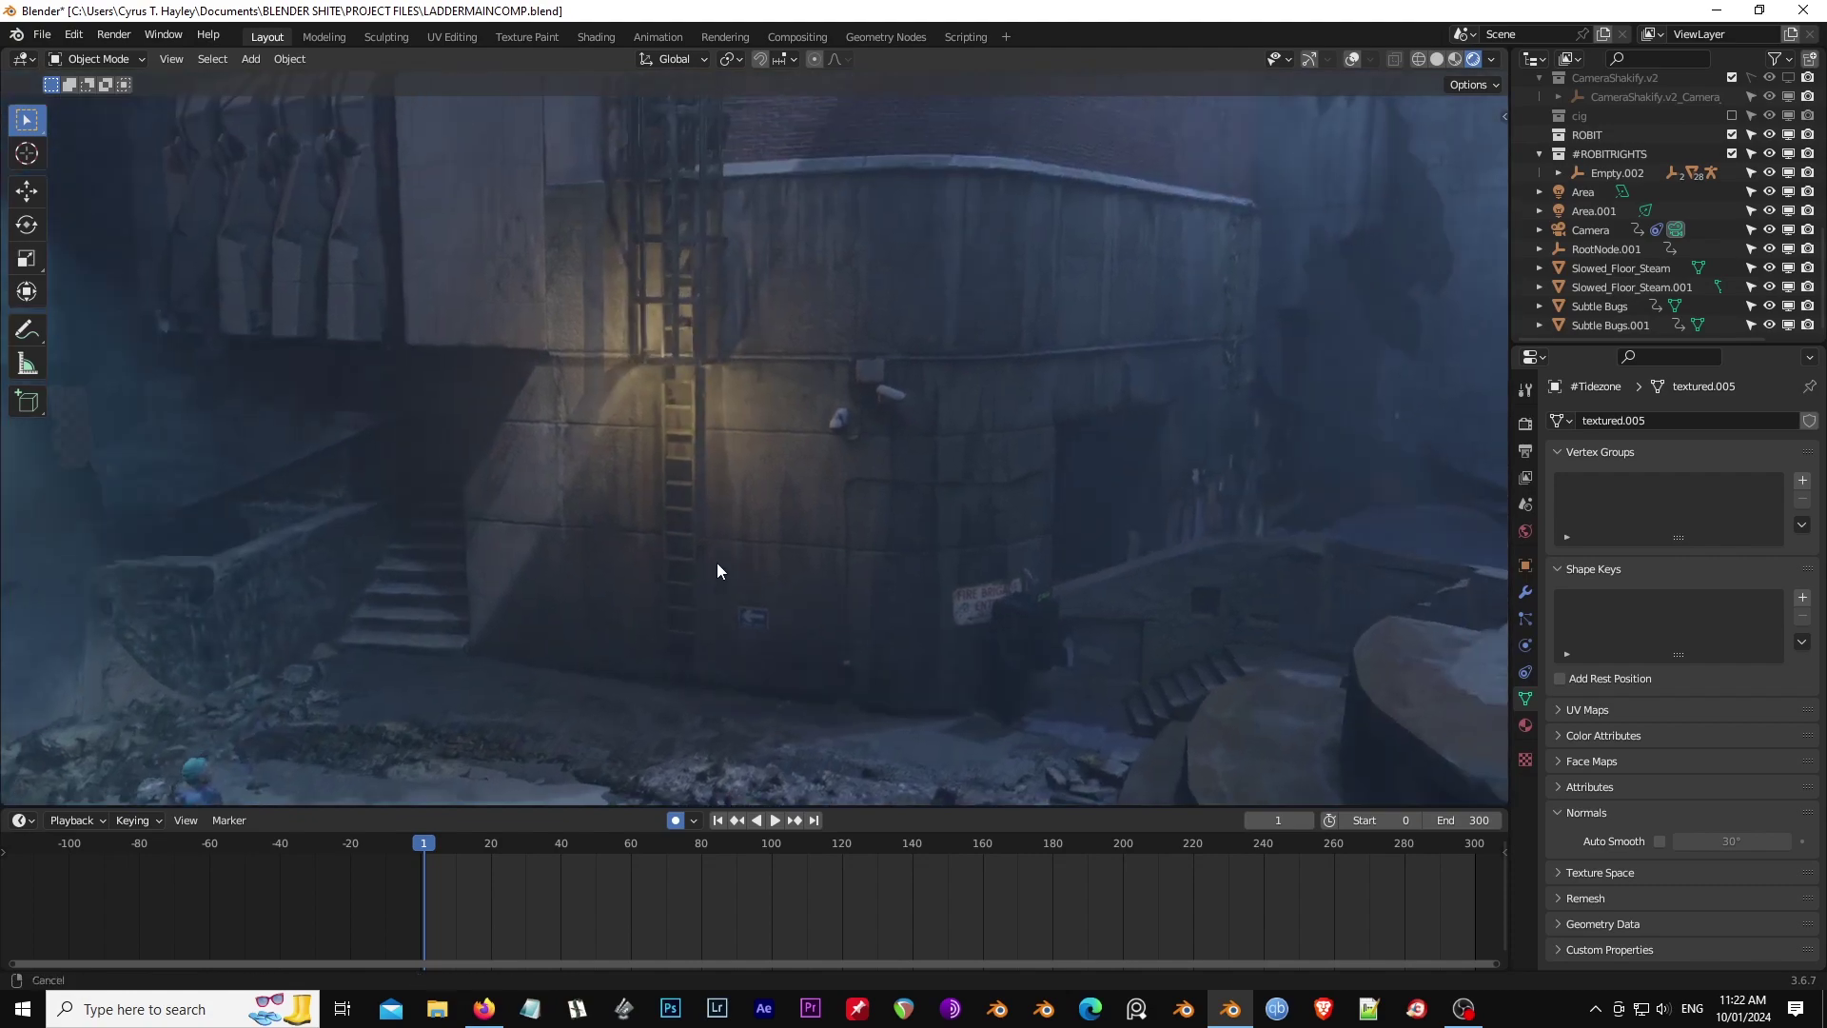
{"action": "middle_click_drag", "start_coordinate": [943, 405], "coordinate": [921, 409]}
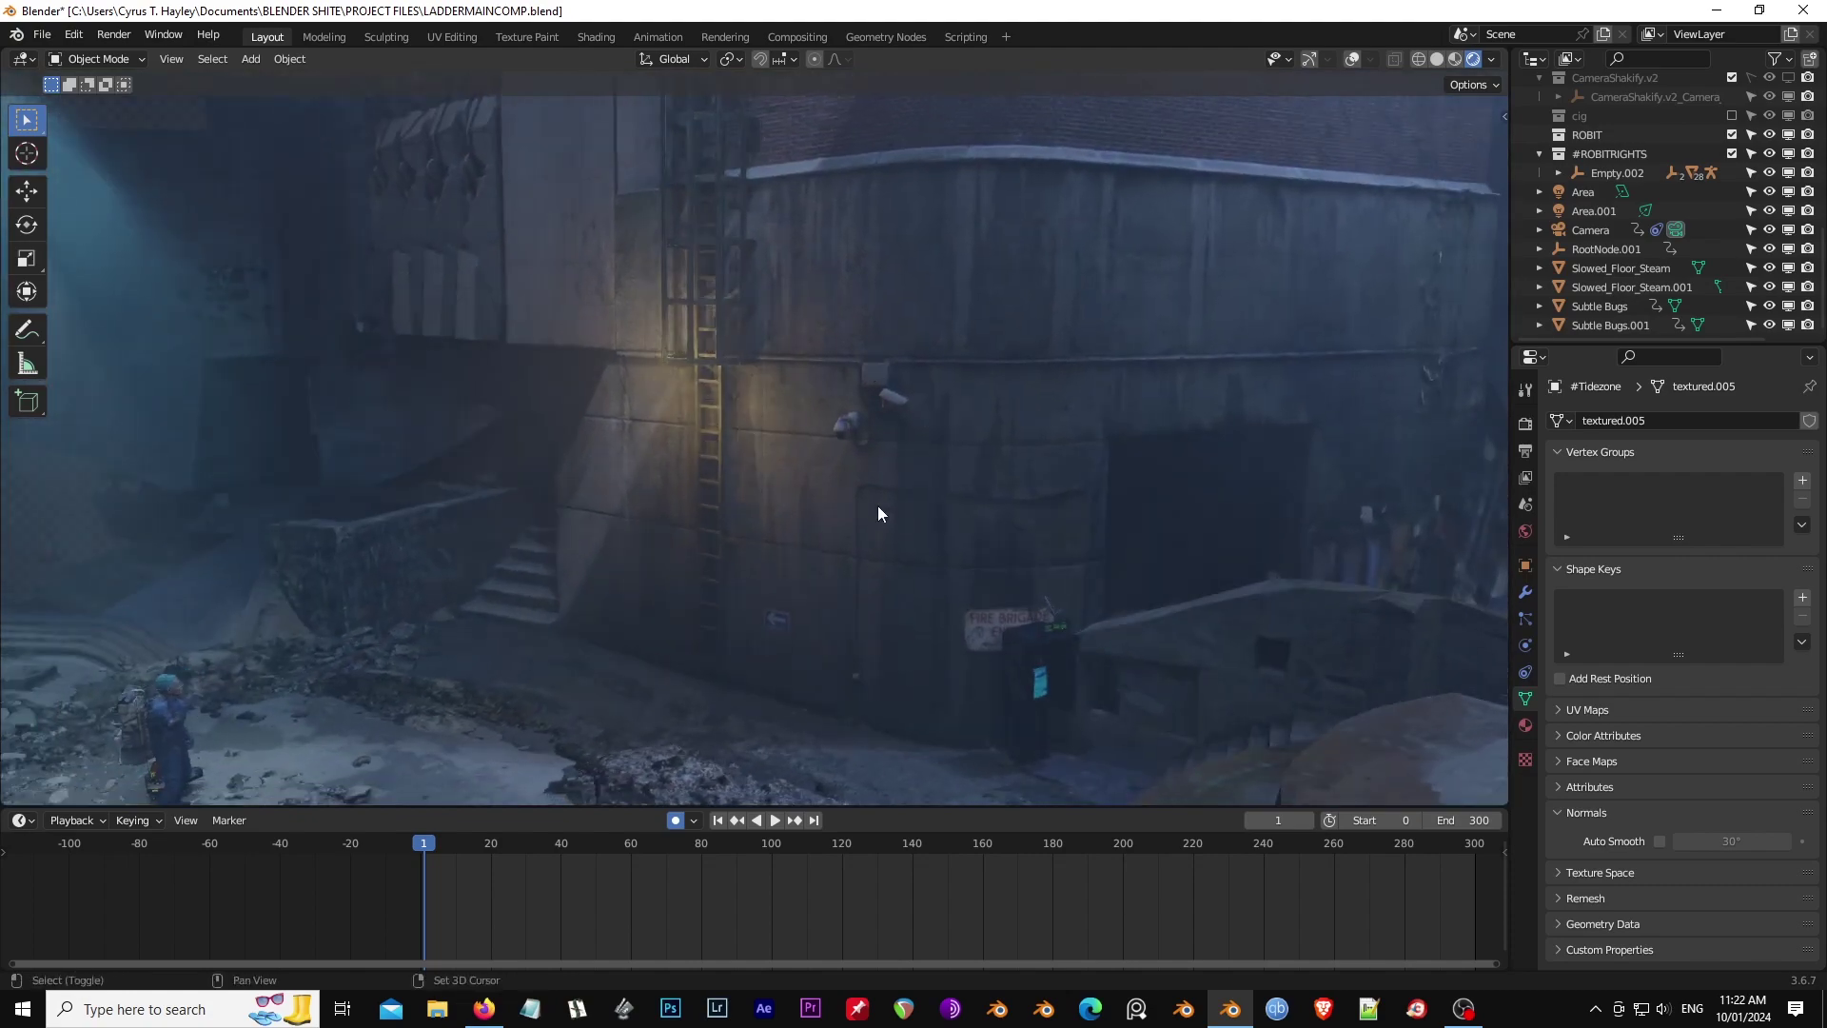
{"action": "middle_click_drag", "start_coordinate": [877, 505], "coordinate": [921, 439]}
Step: In Material Preview with overlays, select Cube.001, then hide and unhide the IronMongersHallEntrance02 building
{"action": "left_click", "coordinate": [1455, 59]}
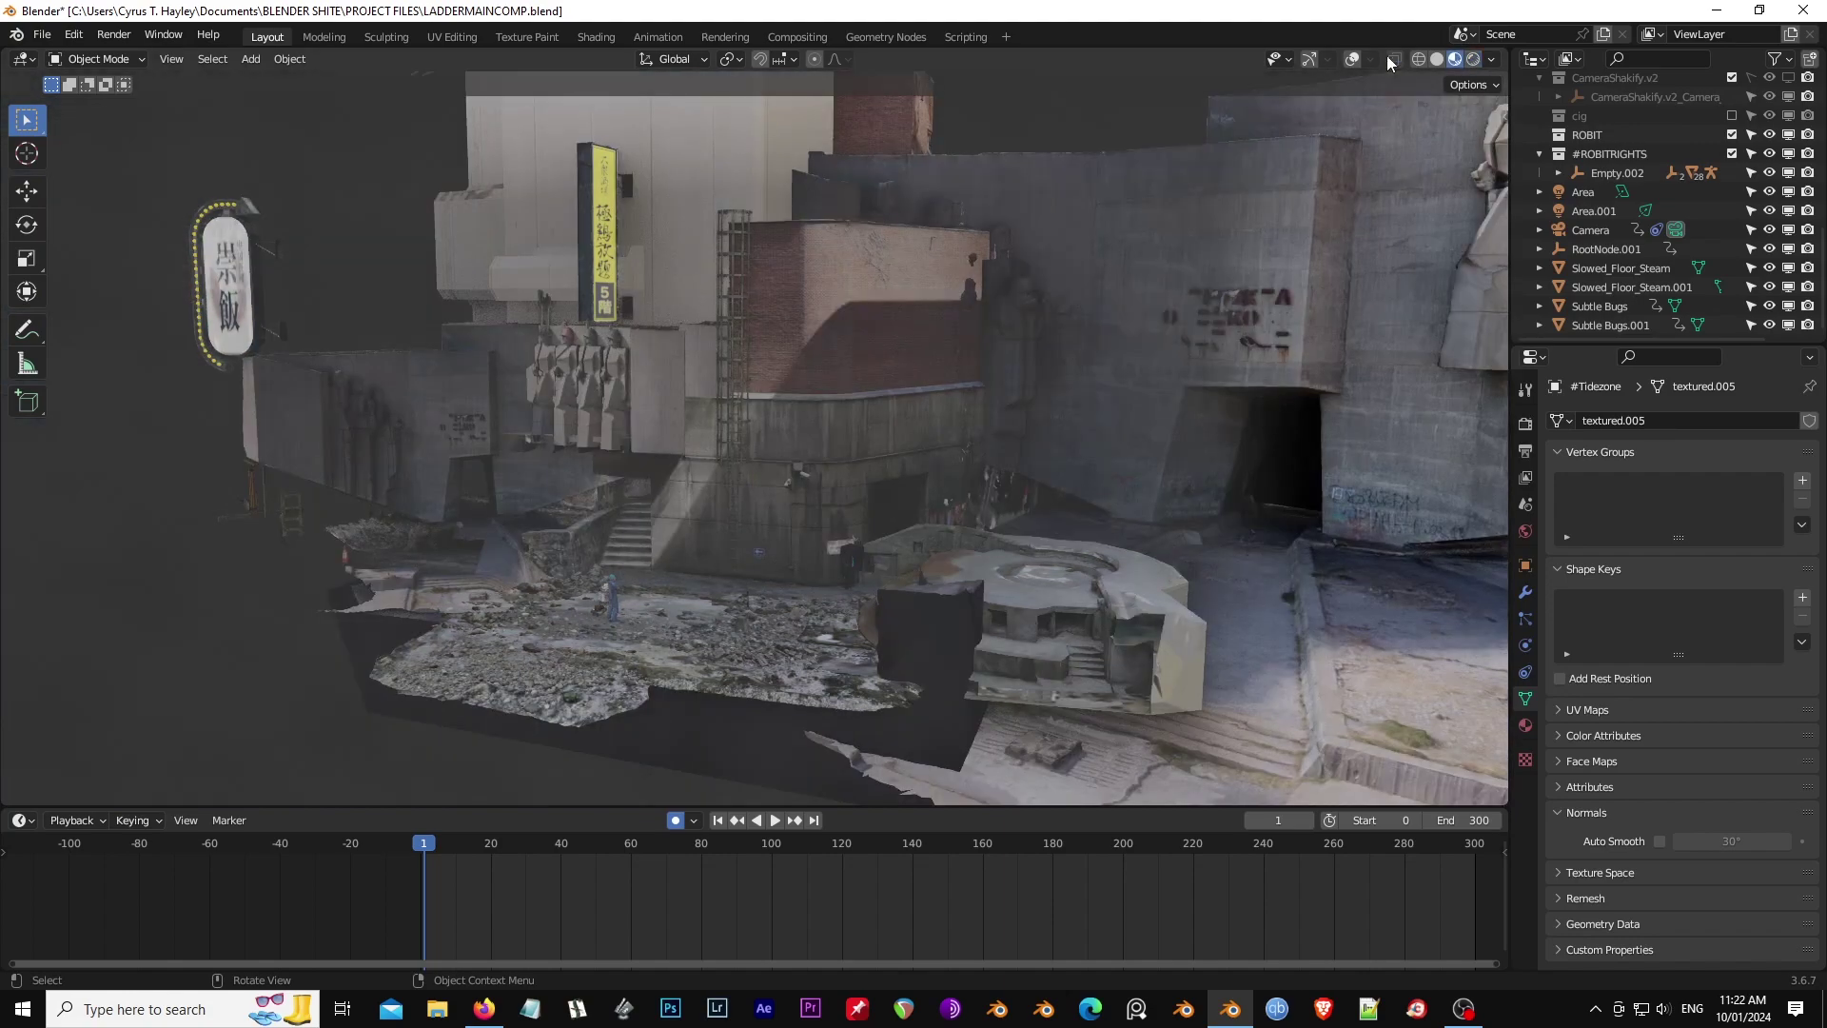
{"action": "left_click", "coordinate": [1352, 63]}
{"action": "left_click", "coordinate": [902, 348]}
{"action": "middle_click_drag", "start_coordinate": [902, 348], "coordinate": [888, 390]}
{"action": "left_click", "coordinate": [933, 374]}
{"action": "key", "text": "h"}
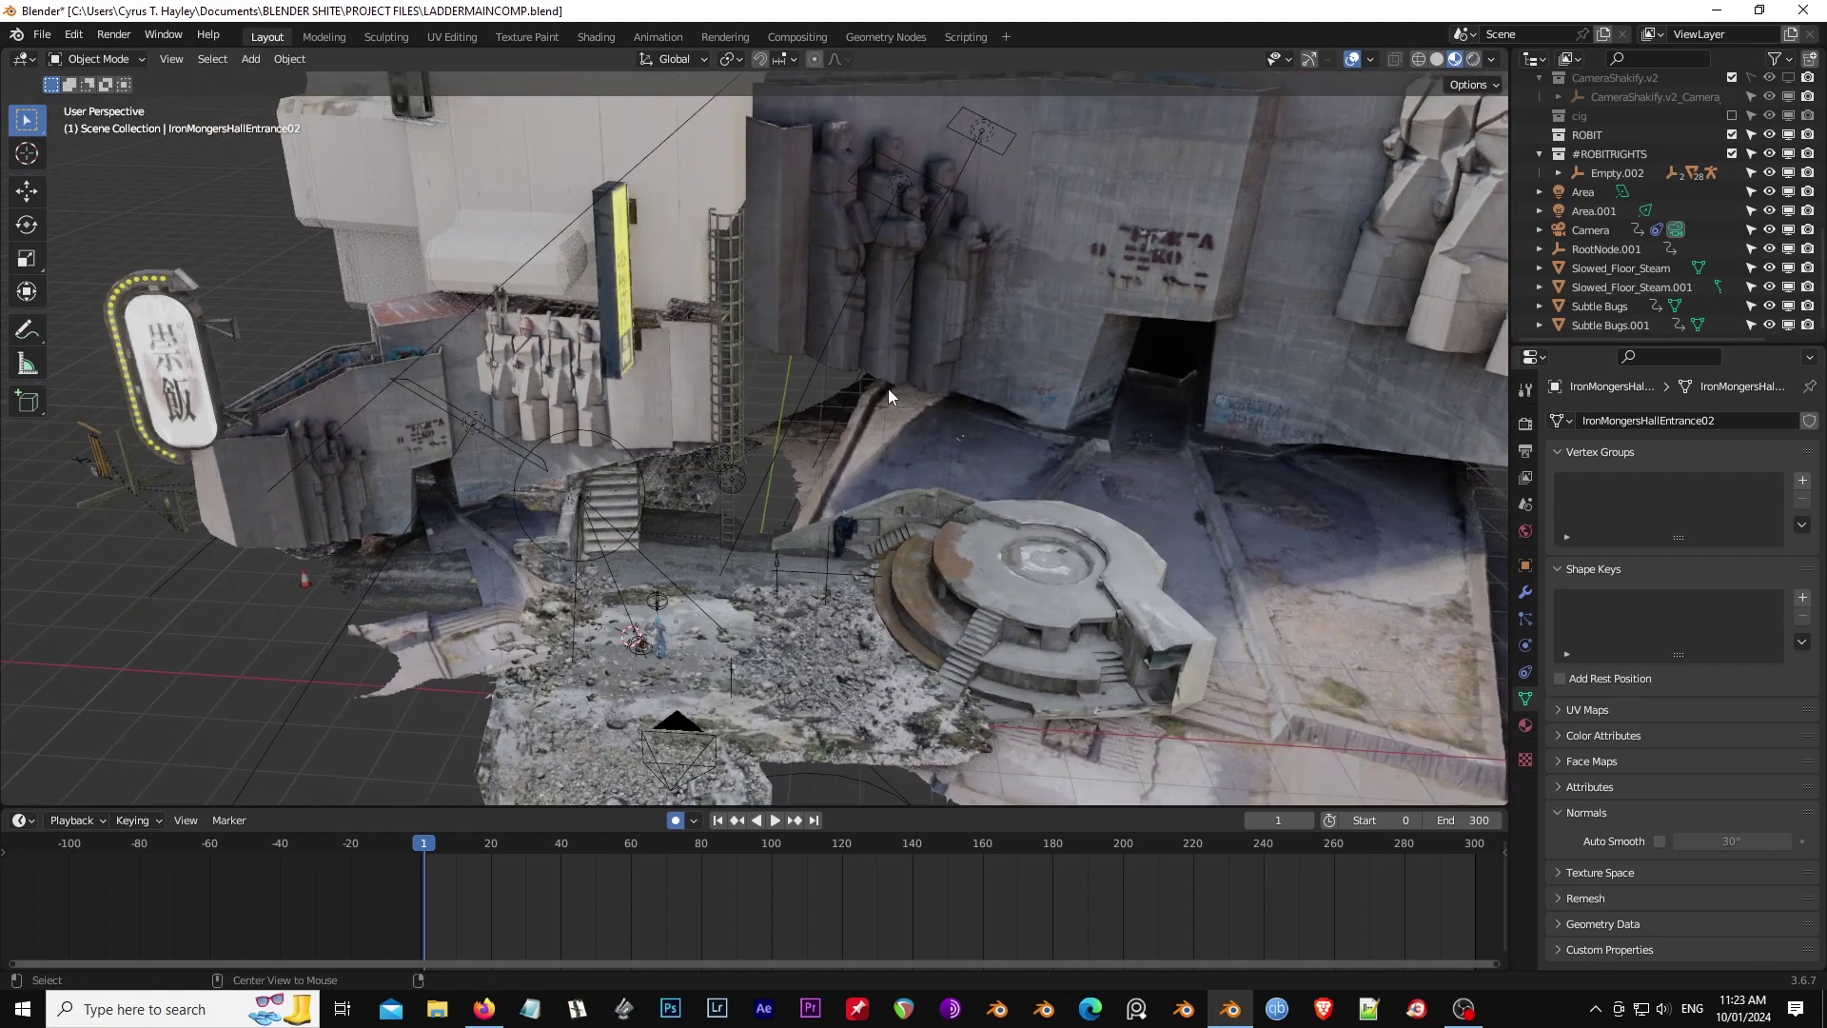
{"action": "key", "text": "alt+h"}
Step: Select the Sun and Spot.004 lights, then reposition the model.001 building mesh
{"action": "left_click", "coordinate": [844, 374]}
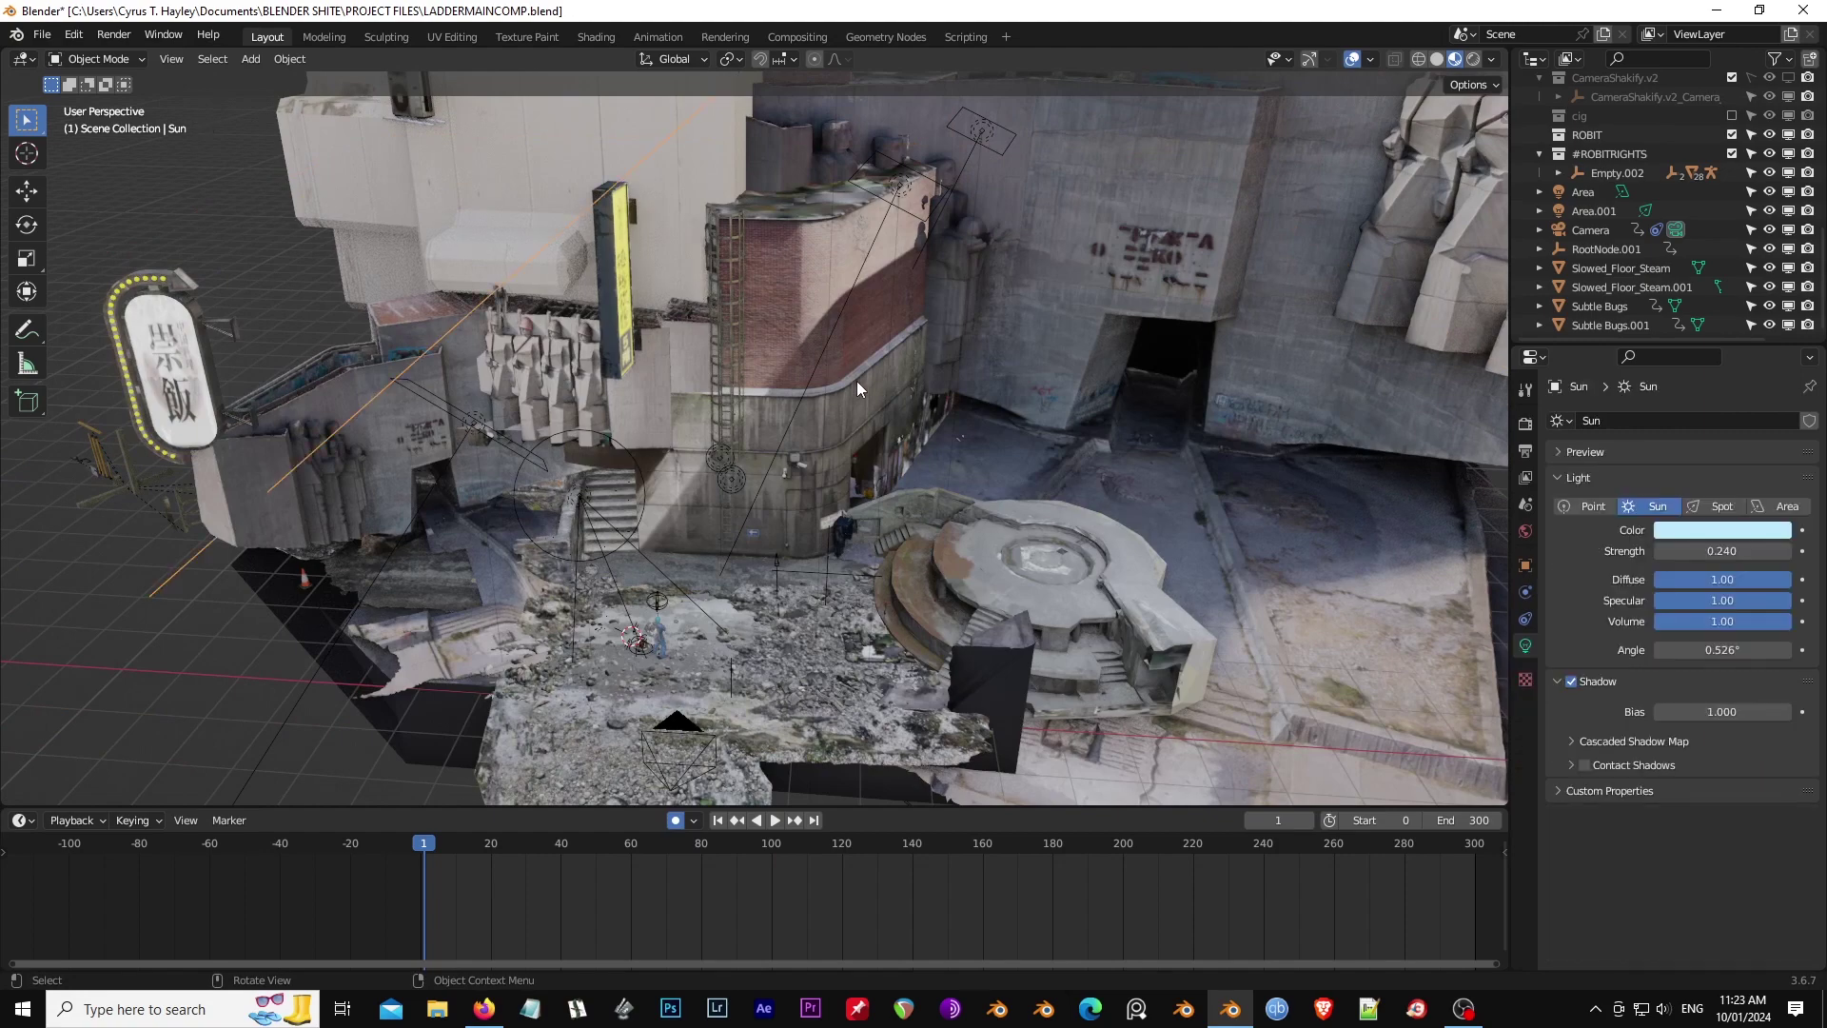
{"action": "left_click", "coordinate": [825, 346]}
{"action": "left_click", "coordinate": [545, 384]}
{"action": "middle_click_drag", "start_coordinate": [562, 395], "coordinate": [848, 407]}
{"action": "key", "text": "g"}
{"action": "left_click", "coordinate": [754, 441]}
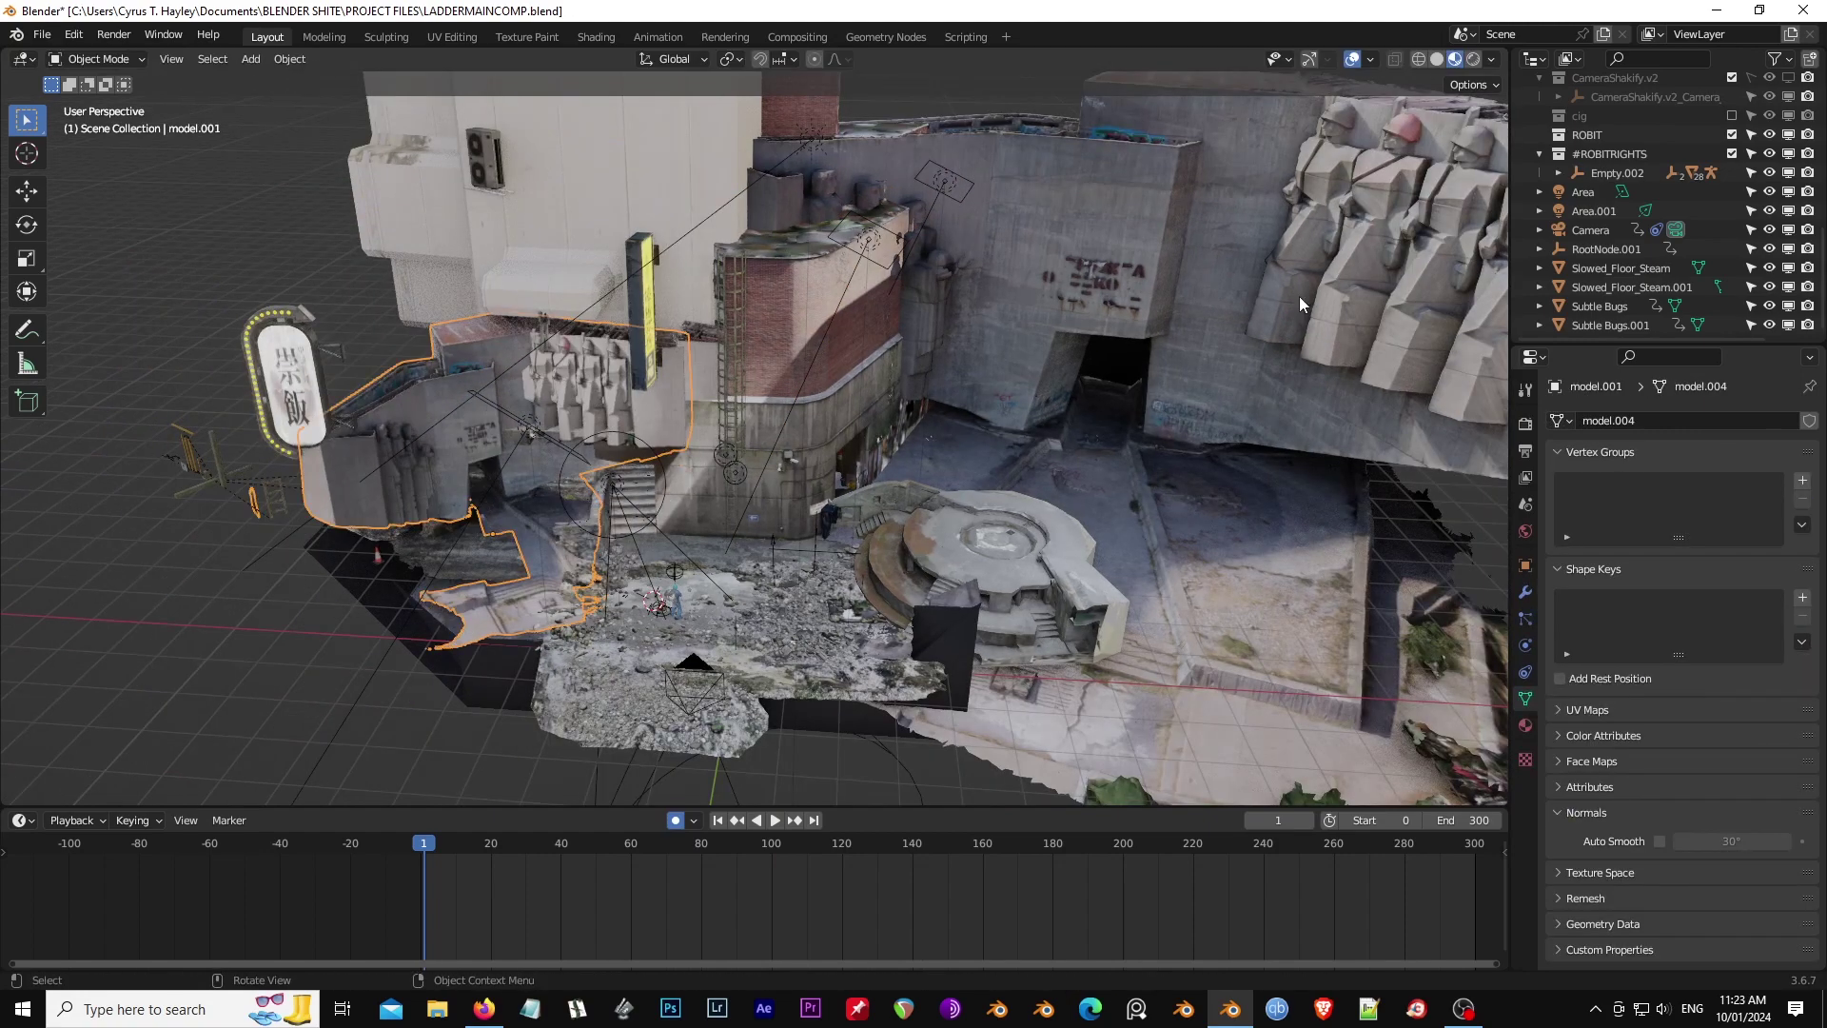
{"action": "left_click", "coordinate": [1276, 350]}
Step: Test-move the #Tidezone ground and #Concrete_Debris.003 pile, cancelling both, then enter the Shading workspace
{"action": "key", "text": "KP_0"}
{"action": "left_click", "coordinate": [727, 687]}
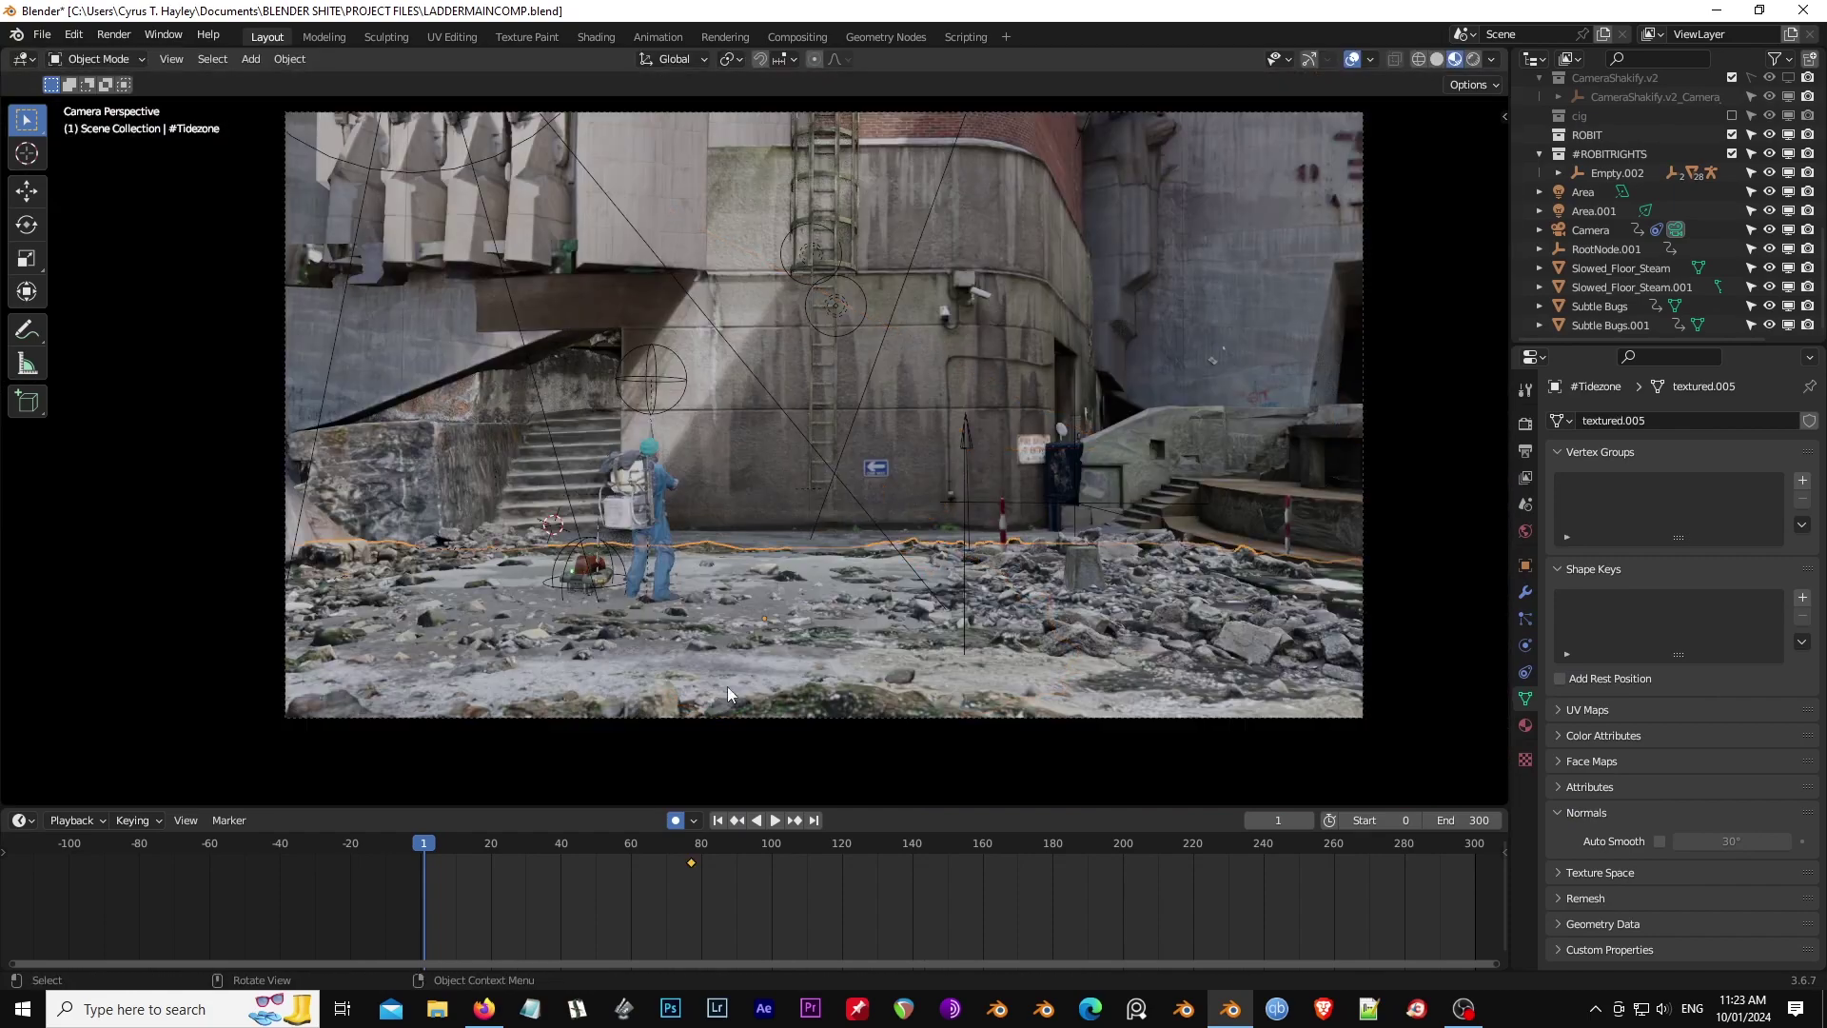
{"action": "middle_click_drag", "start_coordinate": [858, 670], "coordinate": [824, 637]}
{"action": "scroll", "coordinate": [824, 645], "scroll_direction": "up", "scroll_amount": 6}
{"action": "middle_click_drag", "start_coordinate": [861, 549], "coordinate": [866, 576]}
{"action": "key", "text": "g"}
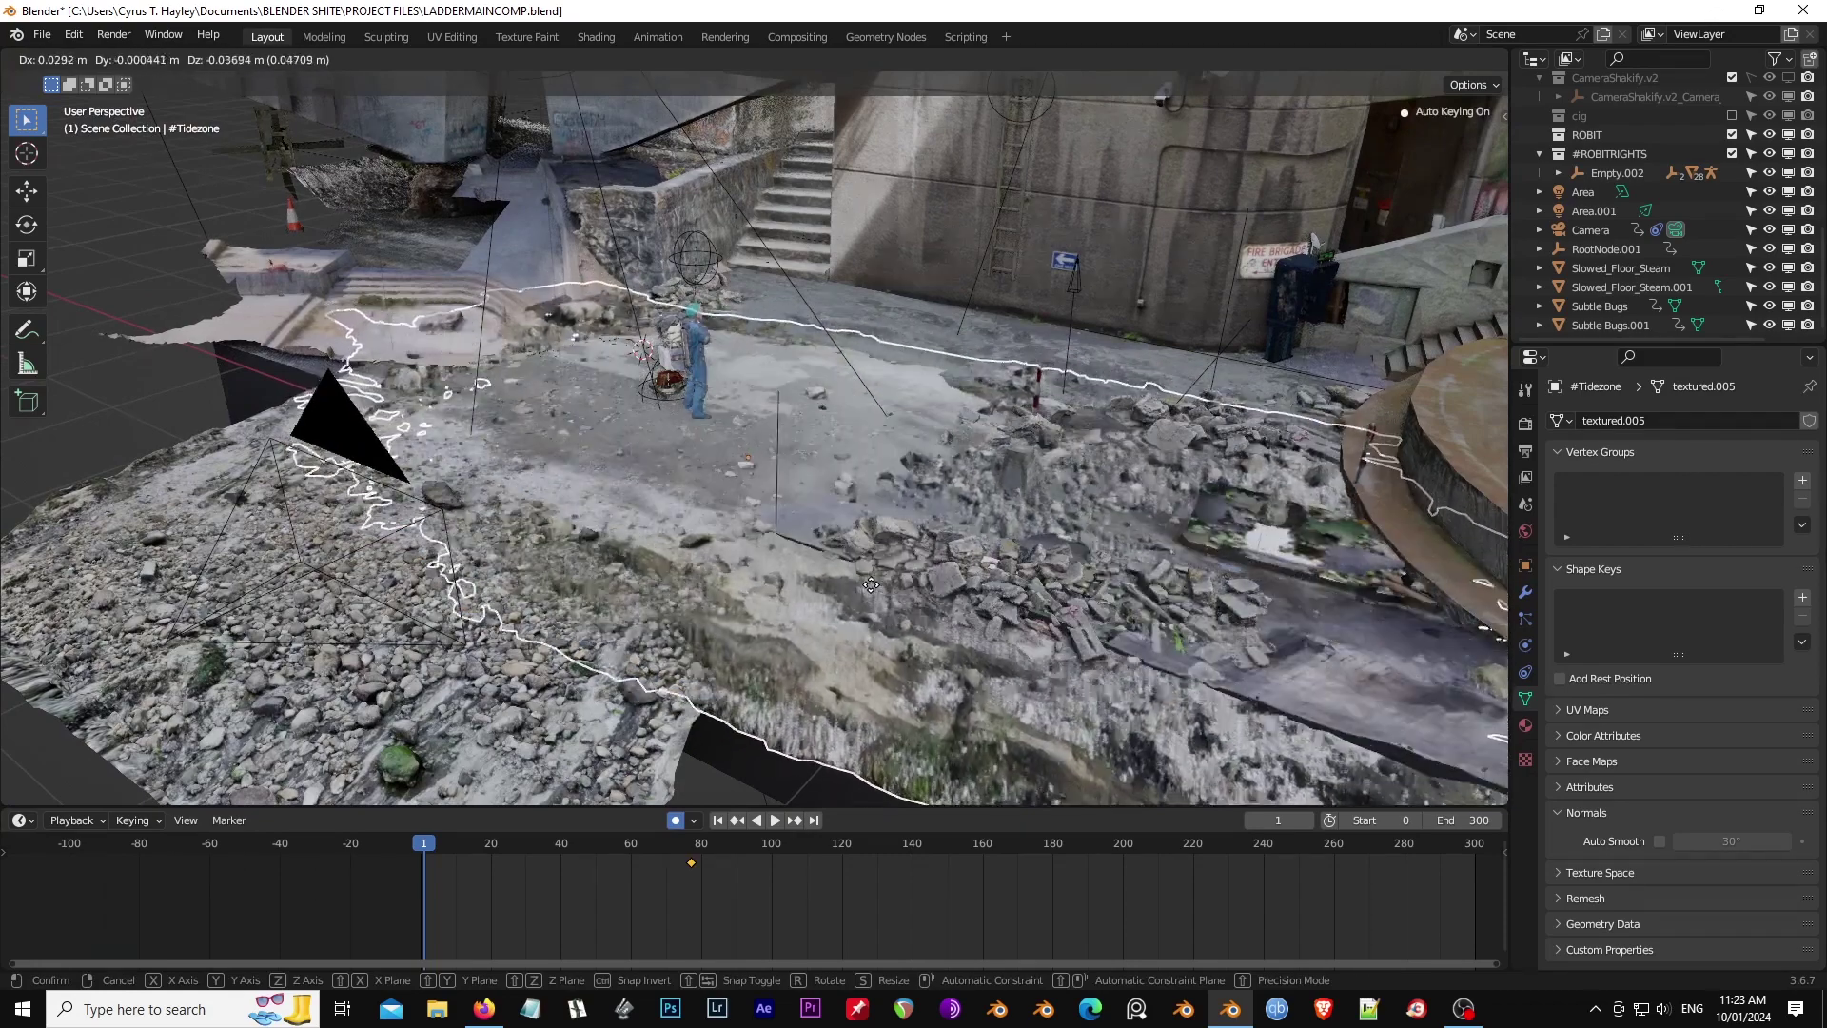
{"action": "right_click", "coordinate": [927, 591]}
{"action": "left_click", "coordinate": [1005, 584]}
{"action": "key", "text": "g"}
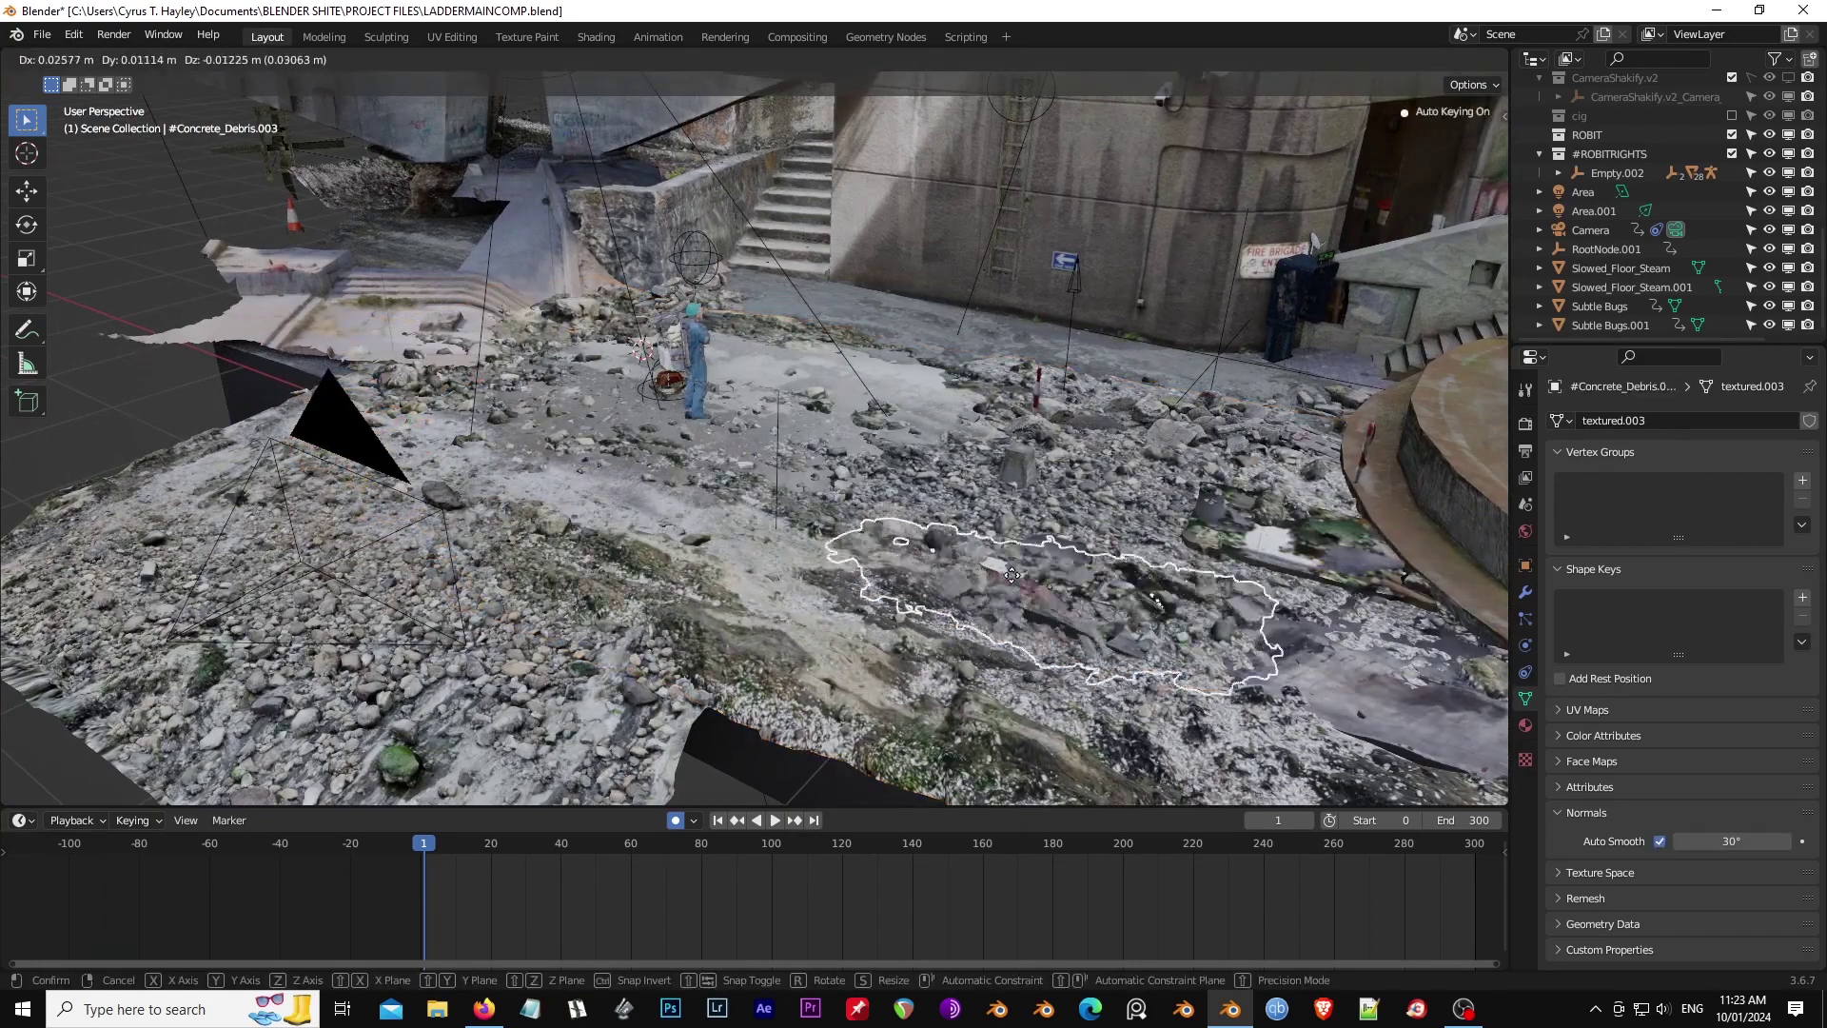
{"action": "right_click", "coordinate": [1011, 562]}
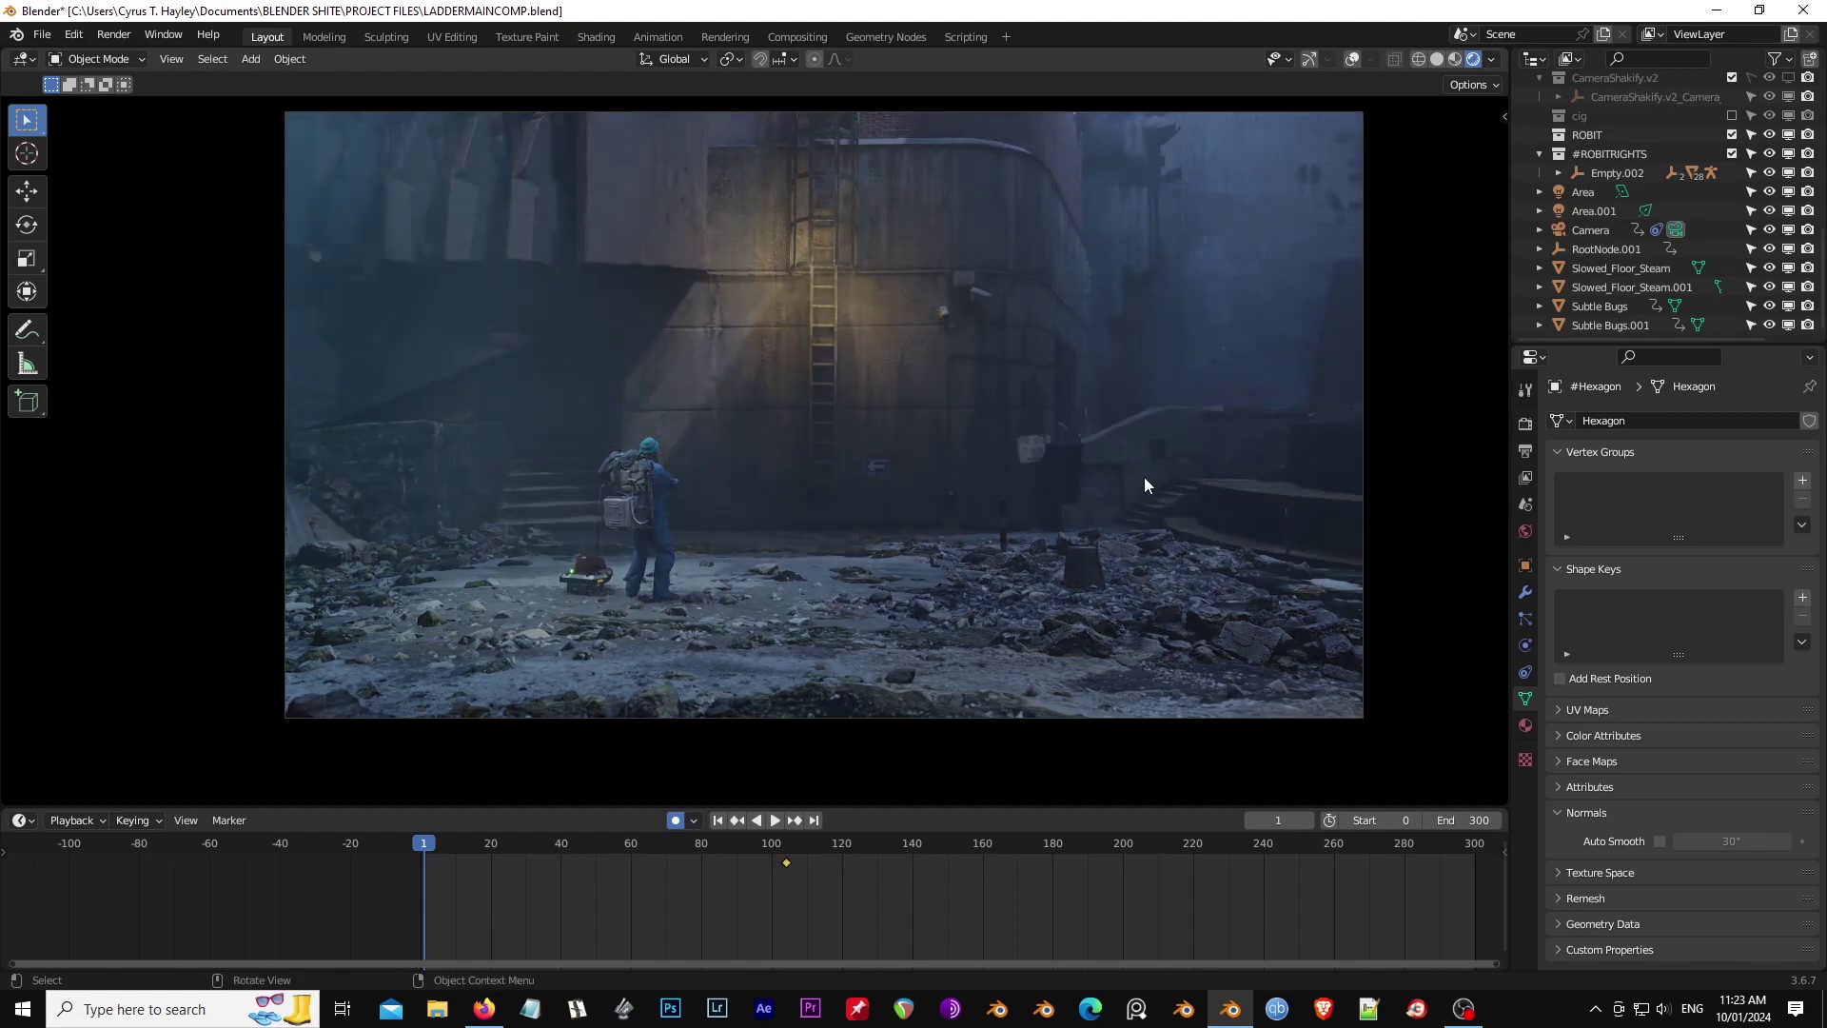
{"action": "left_click", "coordinate": [595, 36]}
Step: View through the camera, enlarge the Outliner to show the full tree, and use Material Preview shading
{"action": "key", "text": "KP_0"}
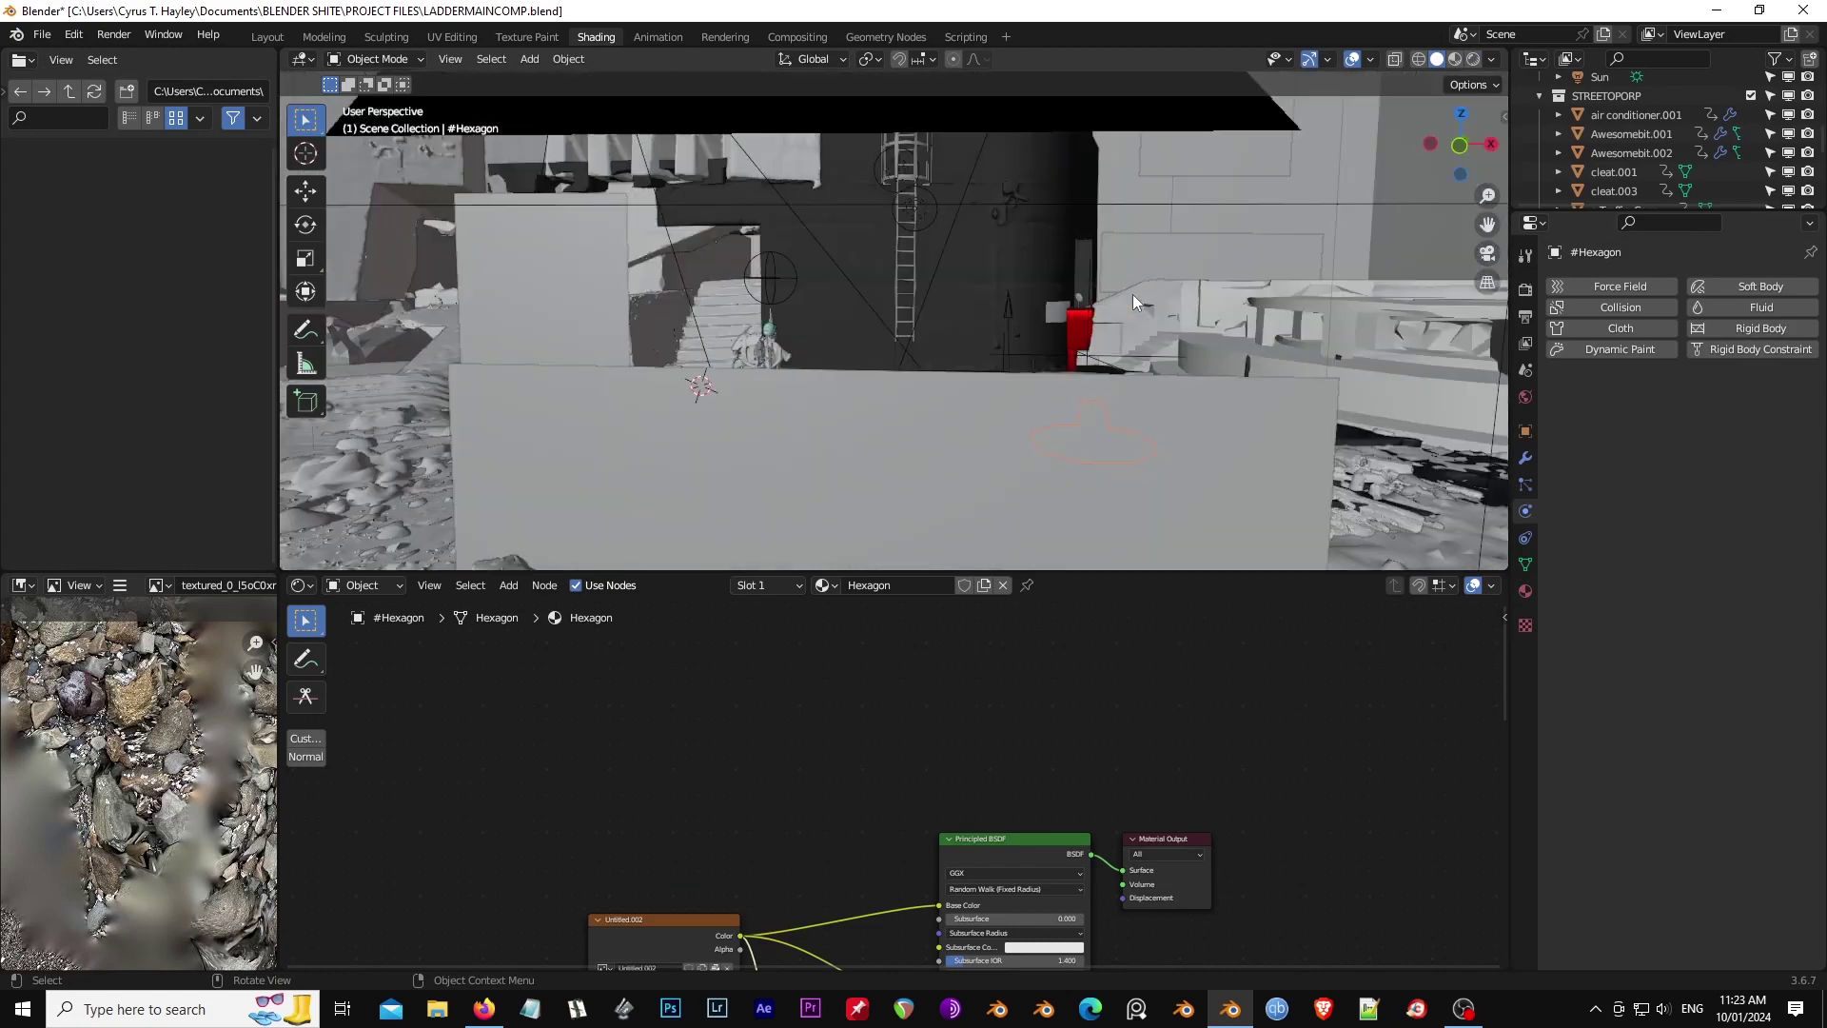
{"action": "scroll", "coordinate": [1687, 127], "scroll_direction": "down", "scroll_amount": 5}
{"action": "left_click_drag", "start_coordinate": [1675, 213], "coordinate": [1694, 595]}
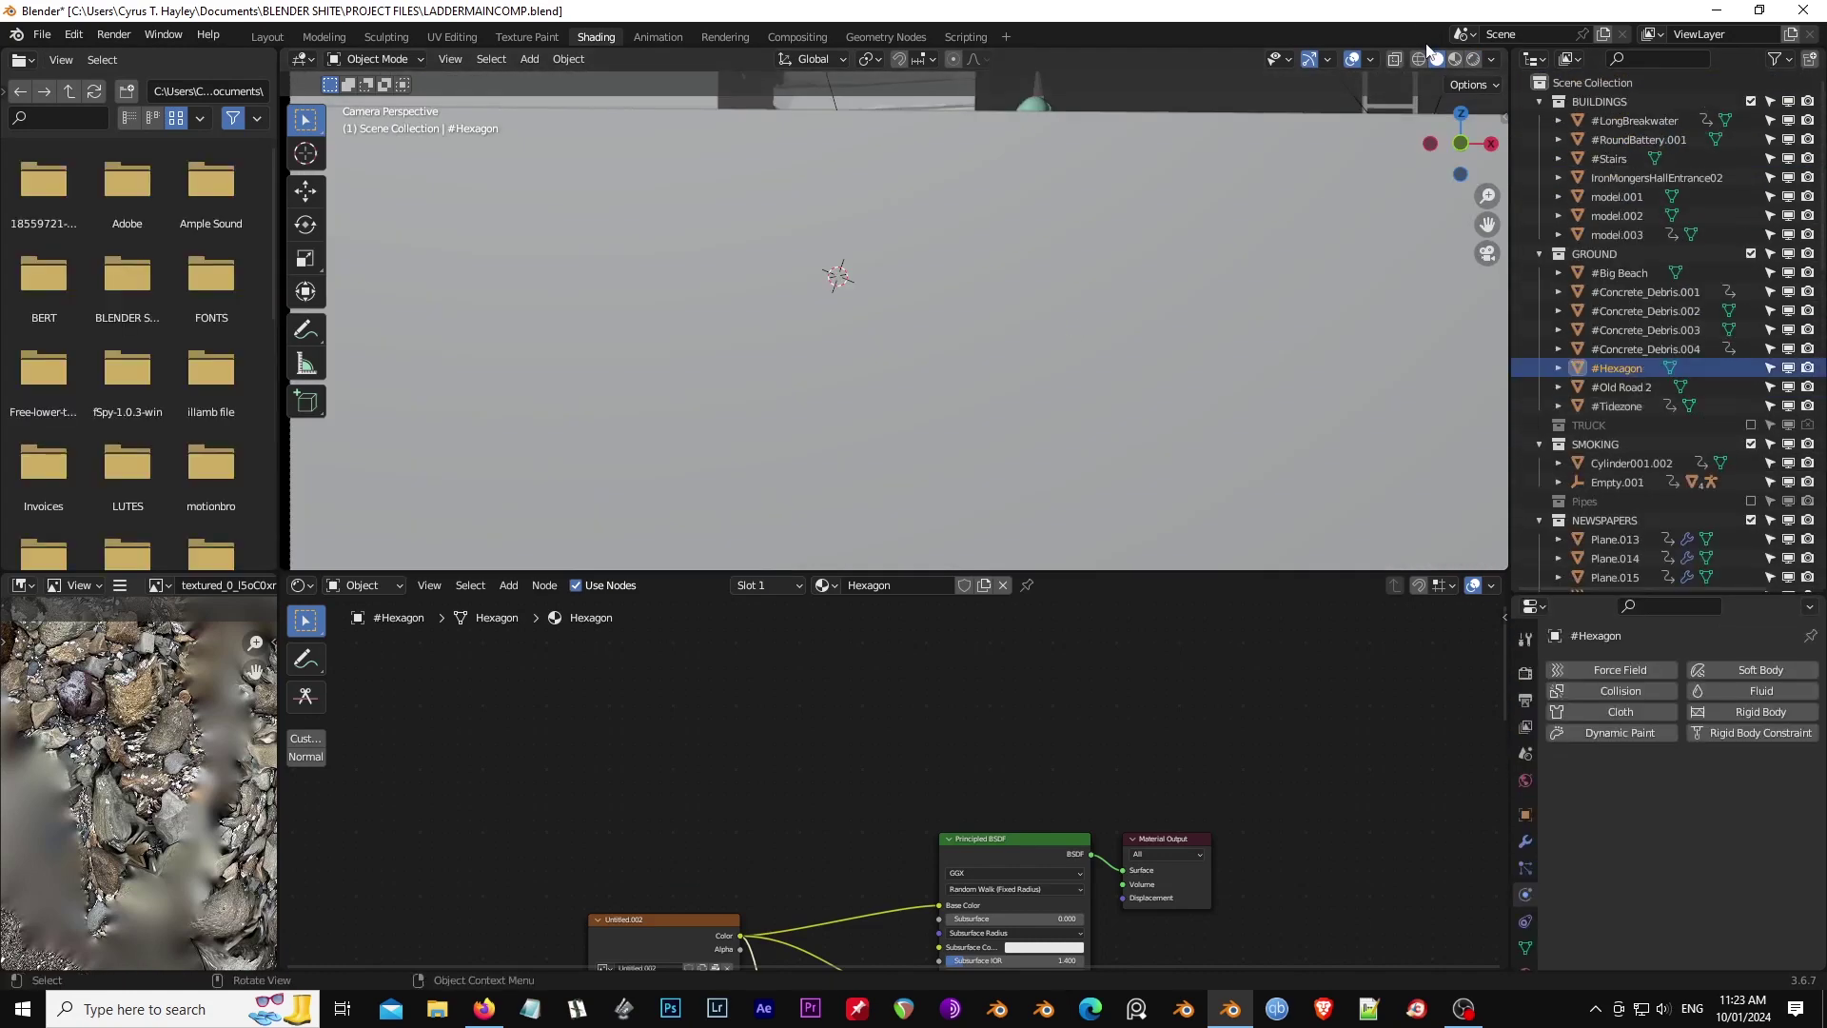
{"action": "left_click", "coordinate": [1456, 59]}
{"action": "scroll", "coordinate": [1731, 428], "scroll_direction": "down", "scroll_amount": 15}
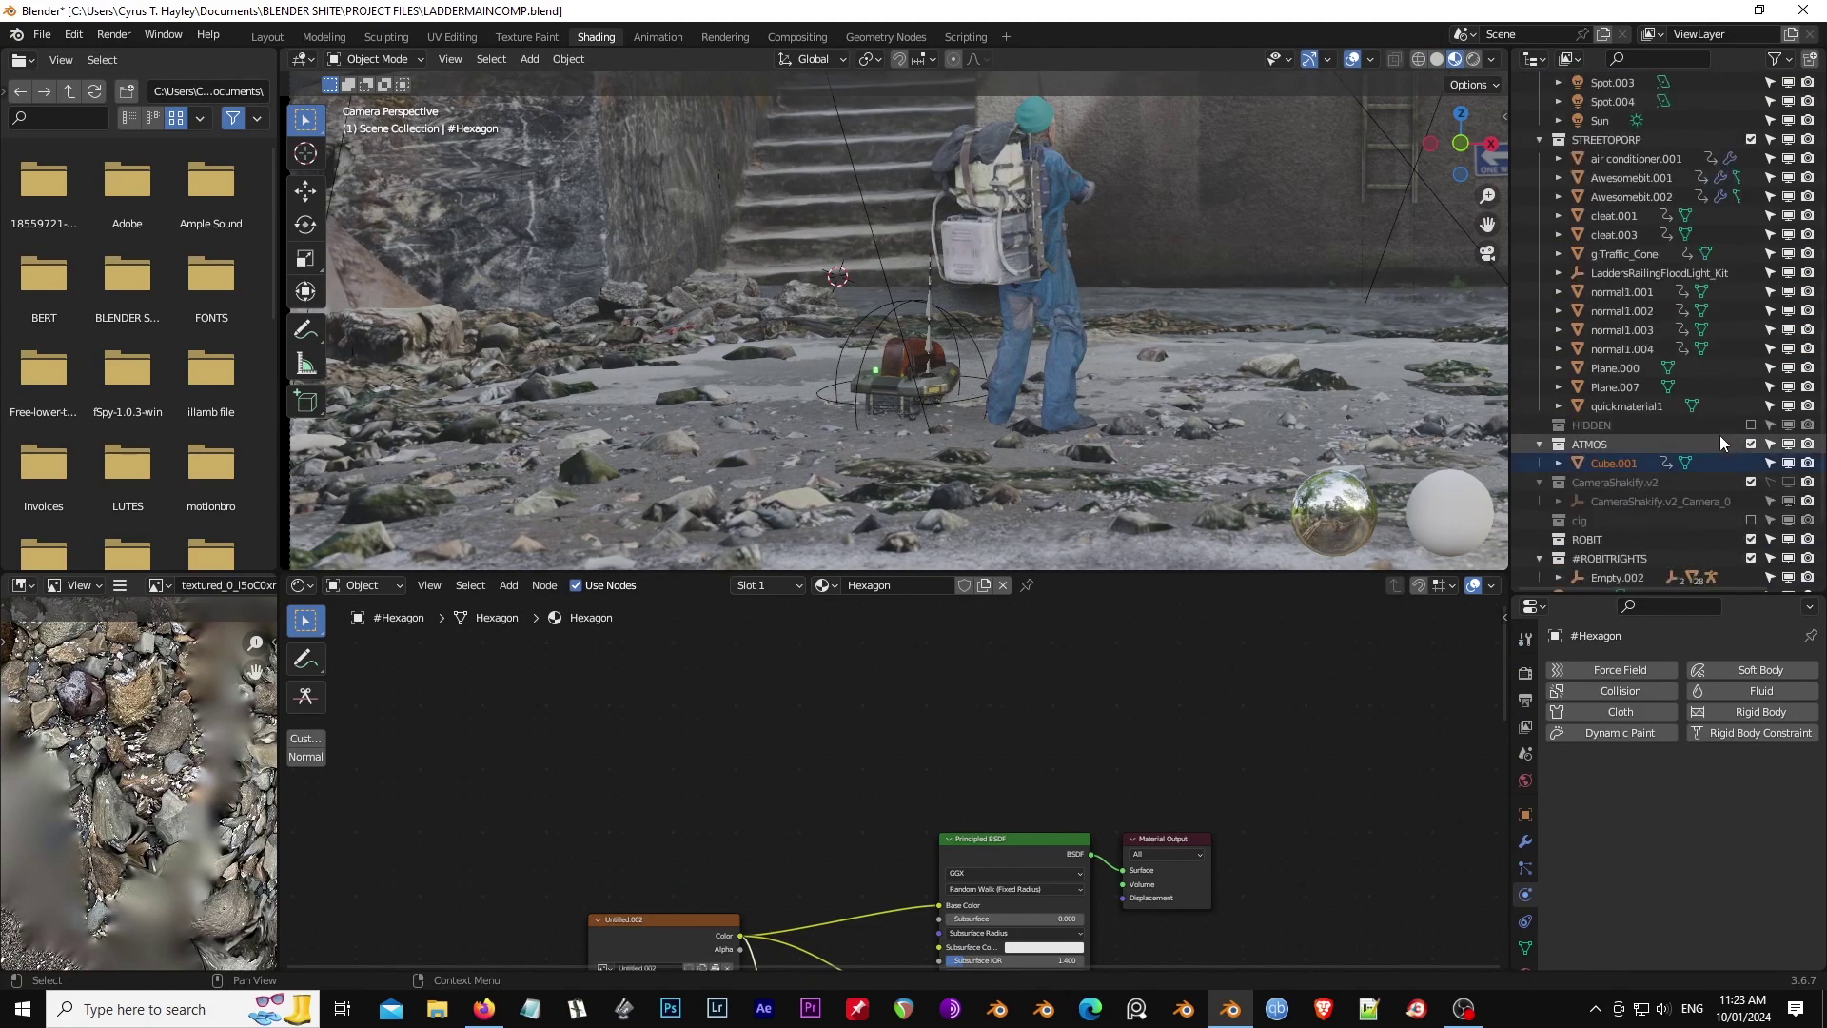
{"action": "scroll", "coordinate": [1720, 435], "scroll_direction": "down", "scroll_amount": 8}
Step: Select the Camera and review its 27 mm lens and Depth of Field settings
{"action": "left_click", "coordinate": [1583, 473]}
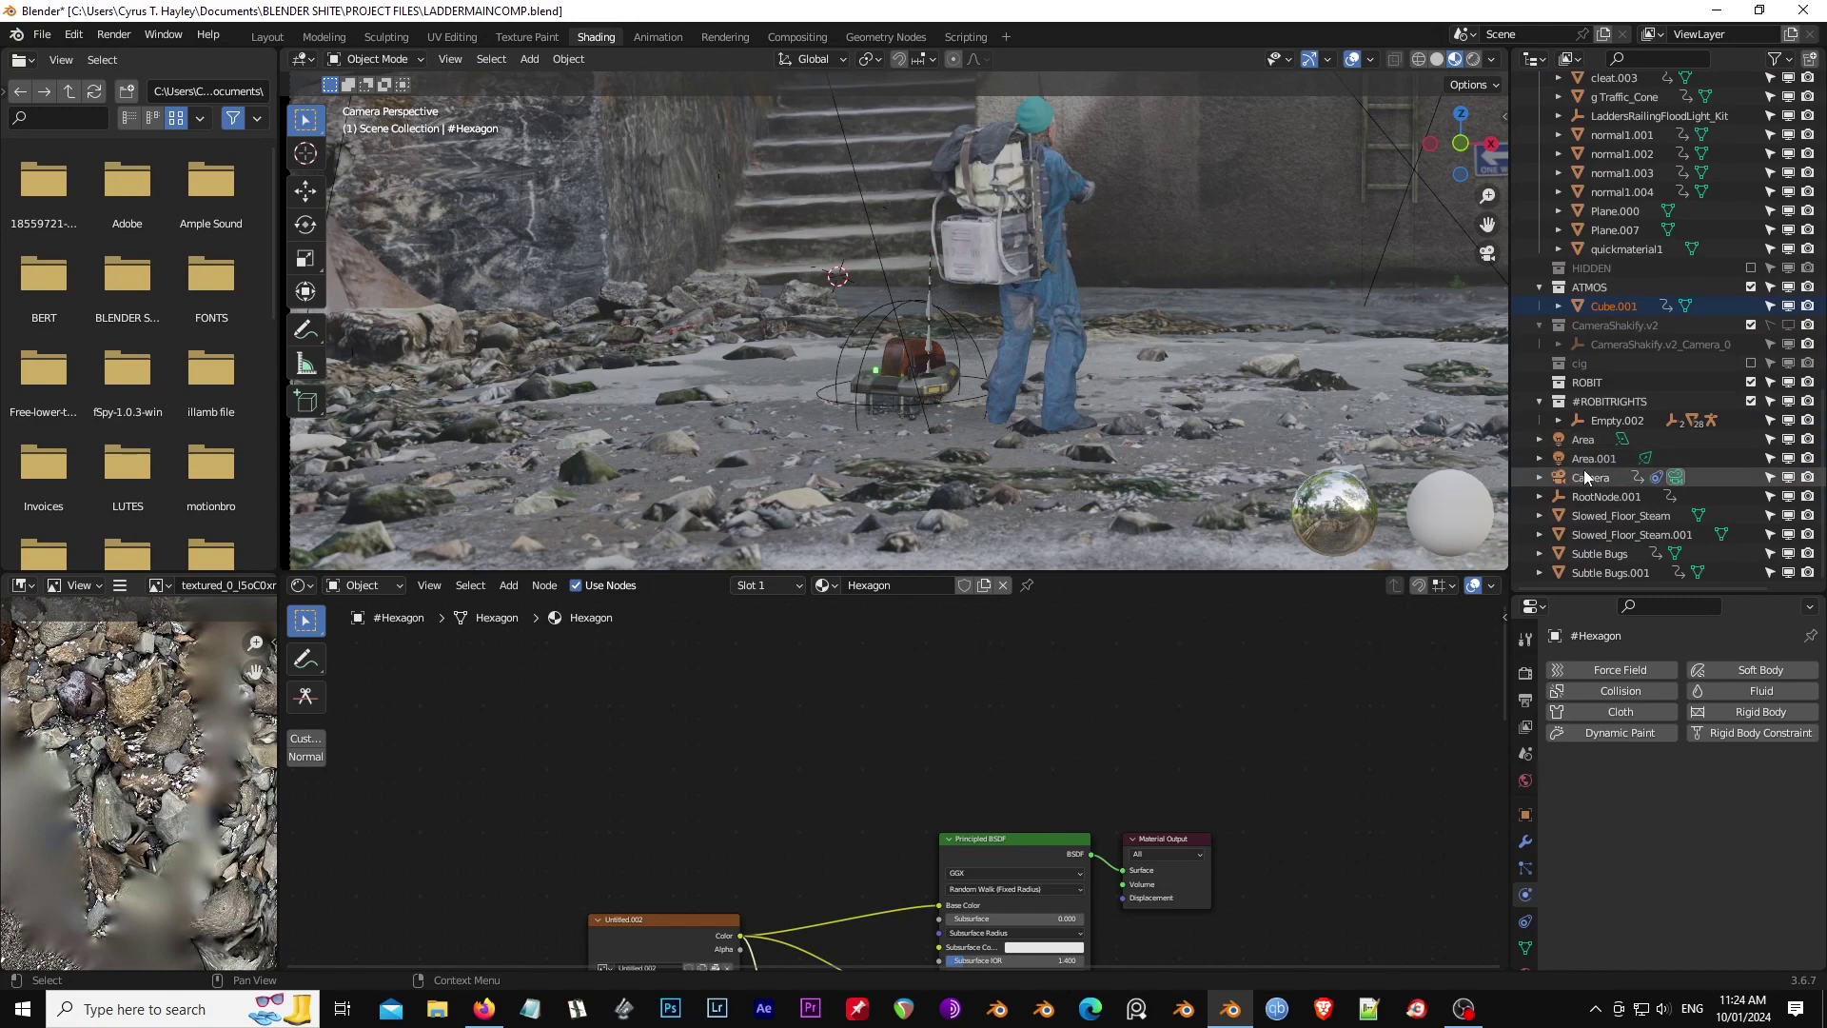
{"action": "left_click_drag", "start_coordinate": [1591, 595], "coordinate": [1592, 489]}
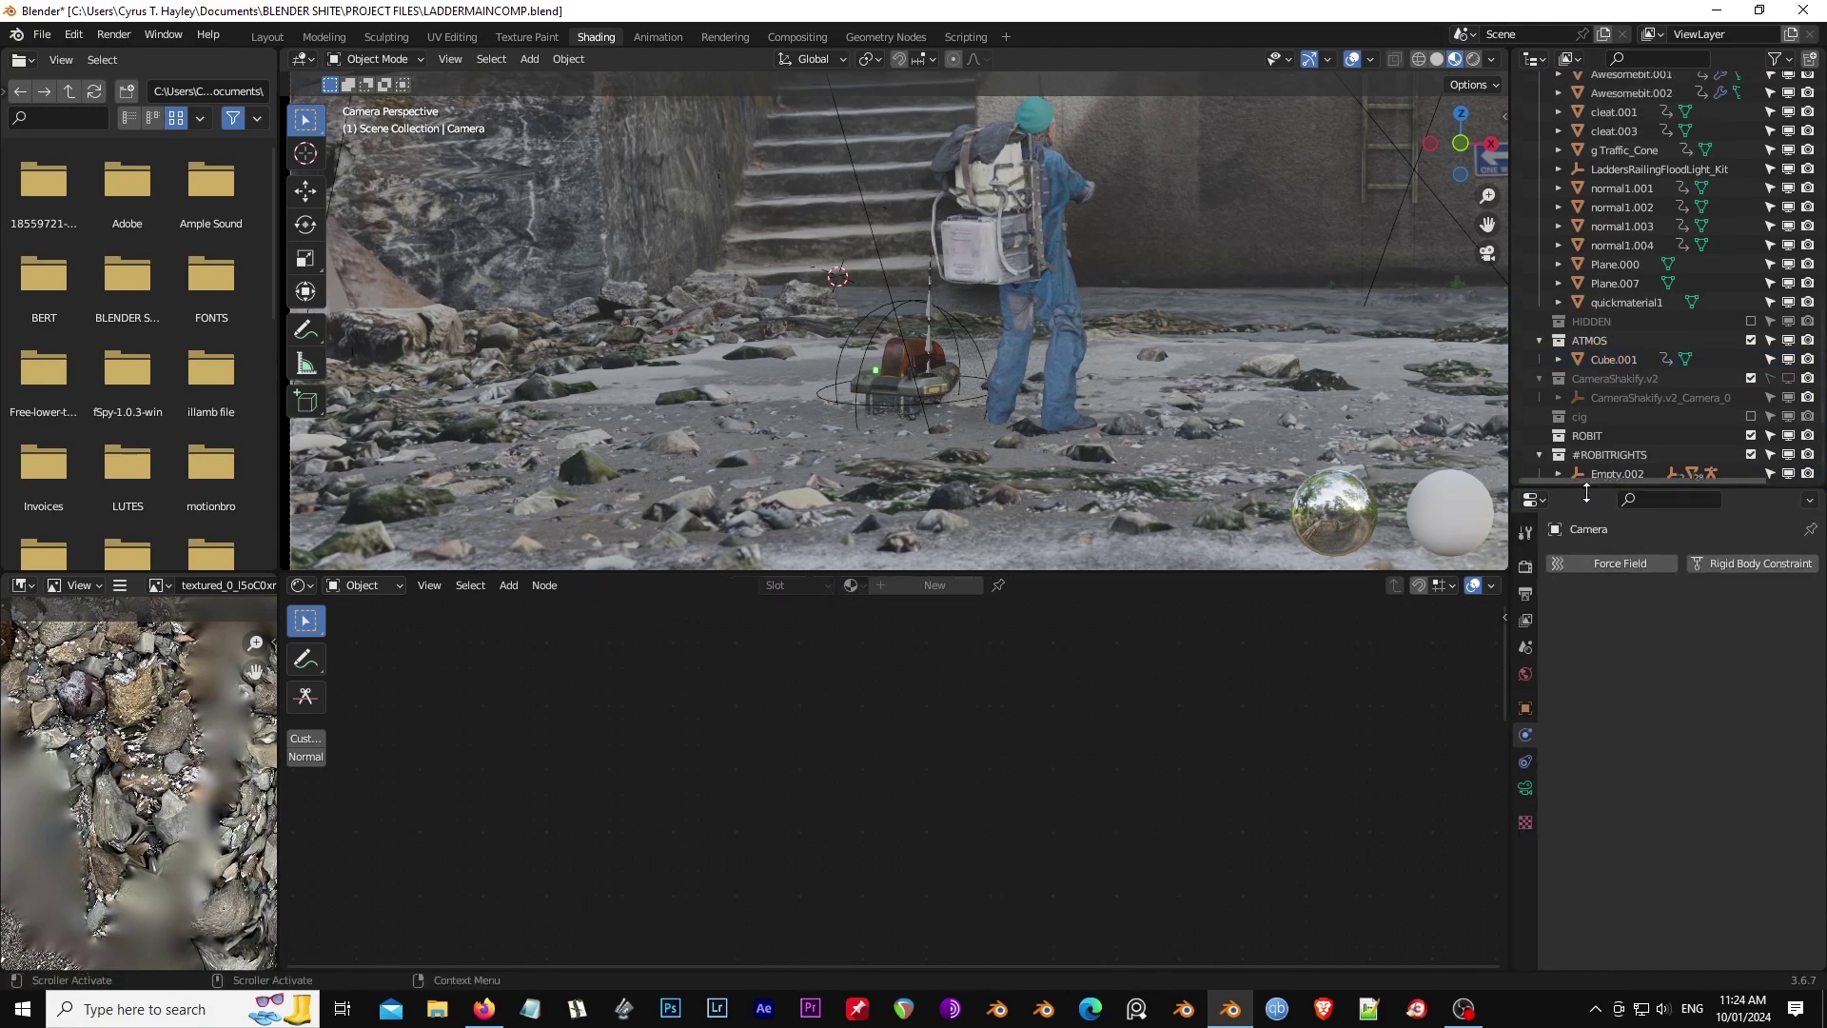
{"action": "left_click", "coordinate": [1526, 788]}
{"action": "scroll", "coordinate": [1010, 300], "scroll_direction": "down", "scroll_amount": 3}
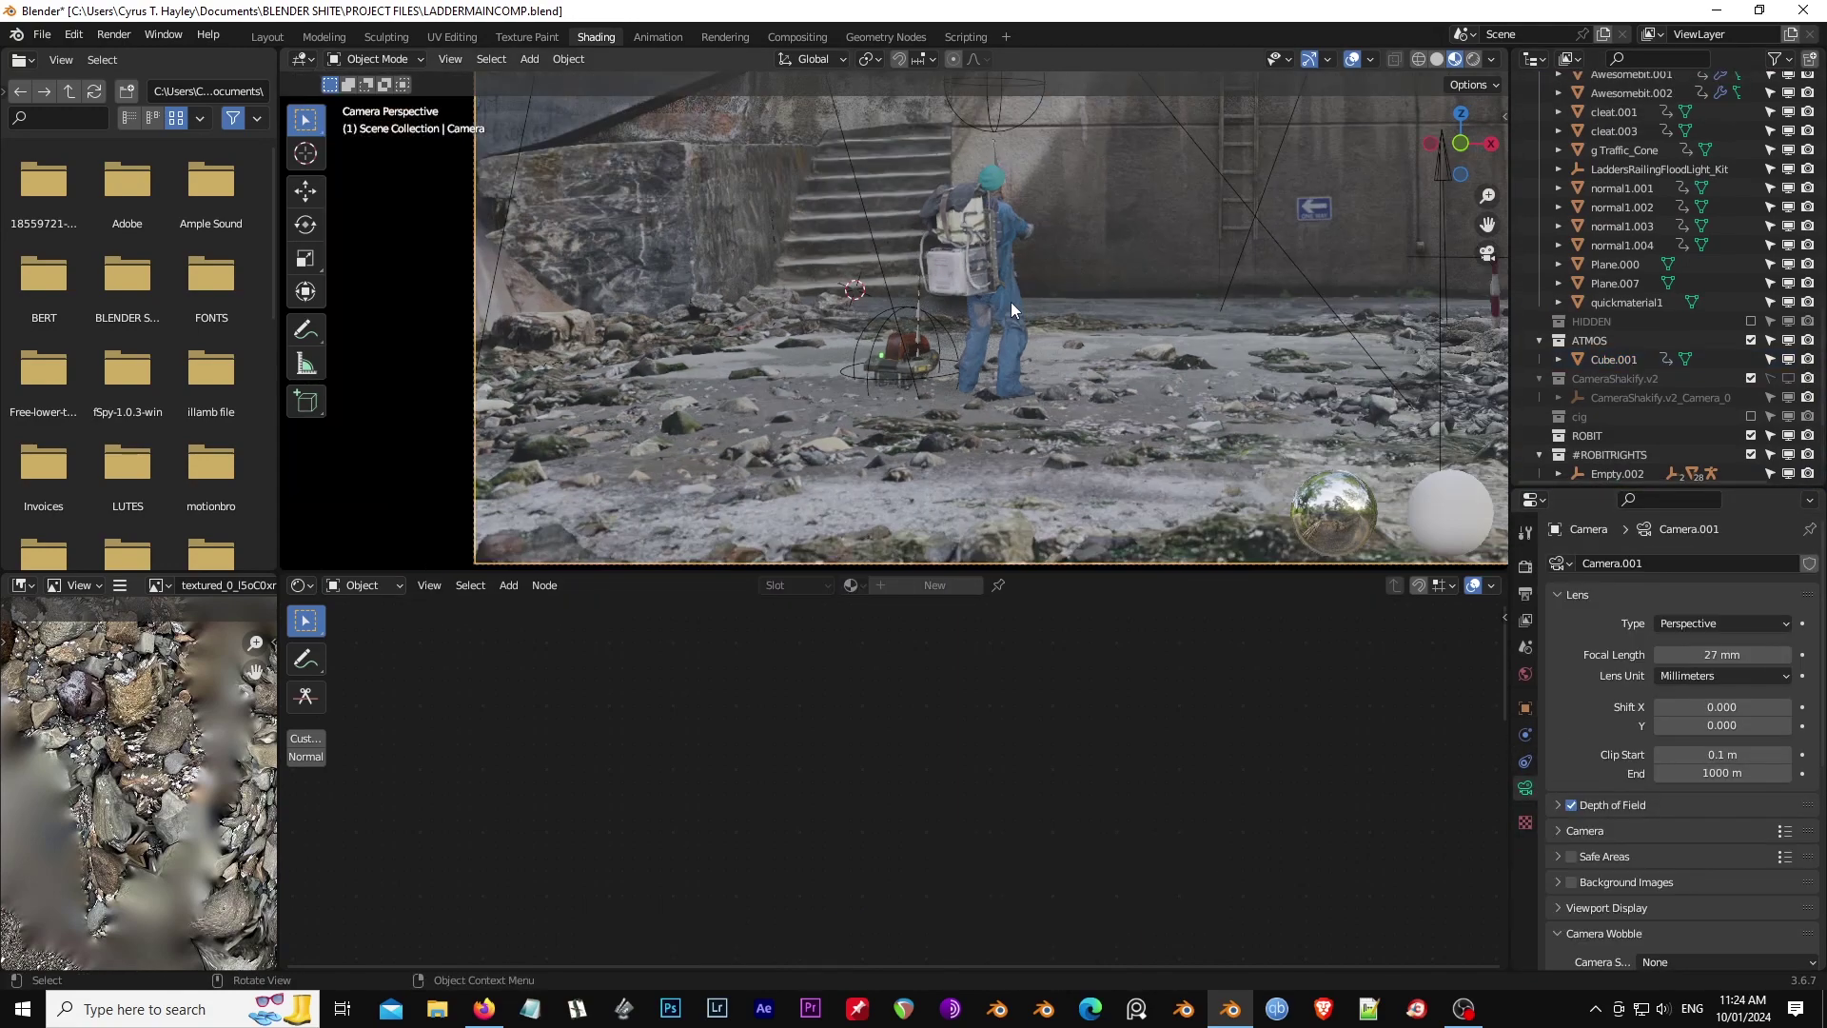
{"action": "scroll", "coordinate": [1302, 323], "scroll_direction": "up", "scroll_amount": 3}
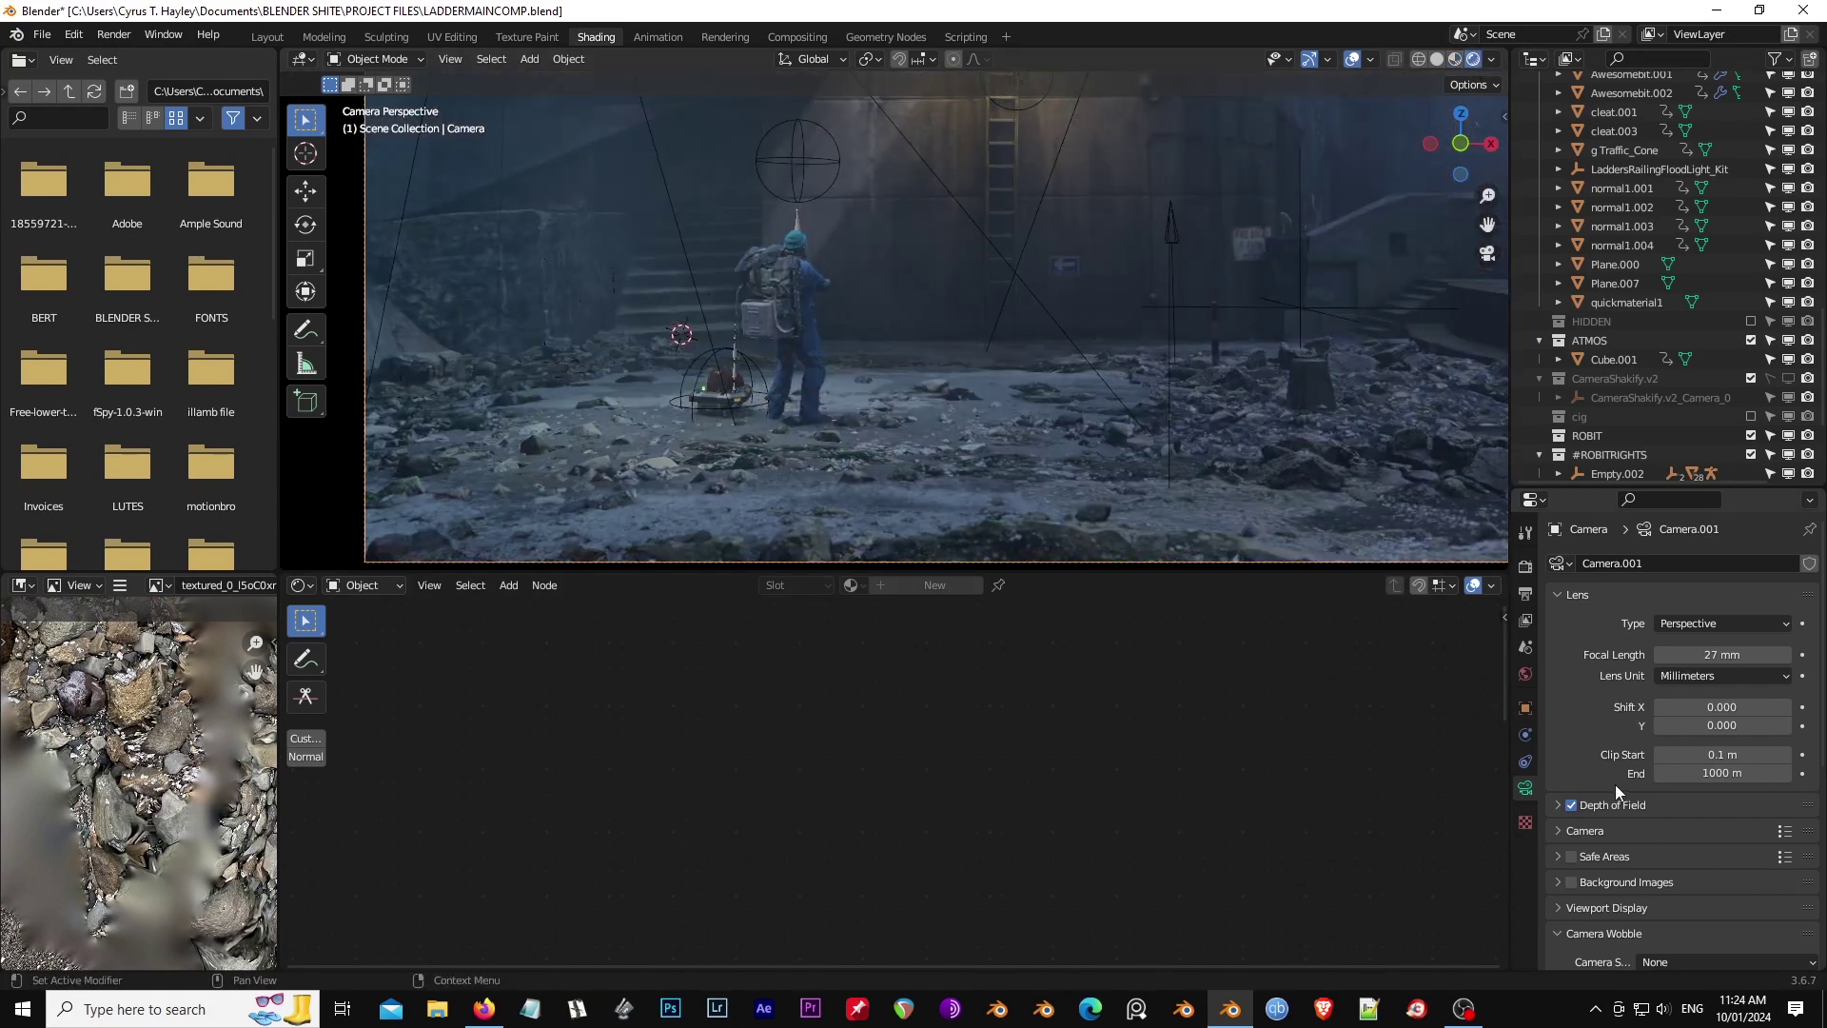
{"action": "left_click", "coordinate": [1559, 805]}
{"action": "scroll", "coordinate": [1589, 819], "scroll_direction": "down", "scroll_amount": 4}
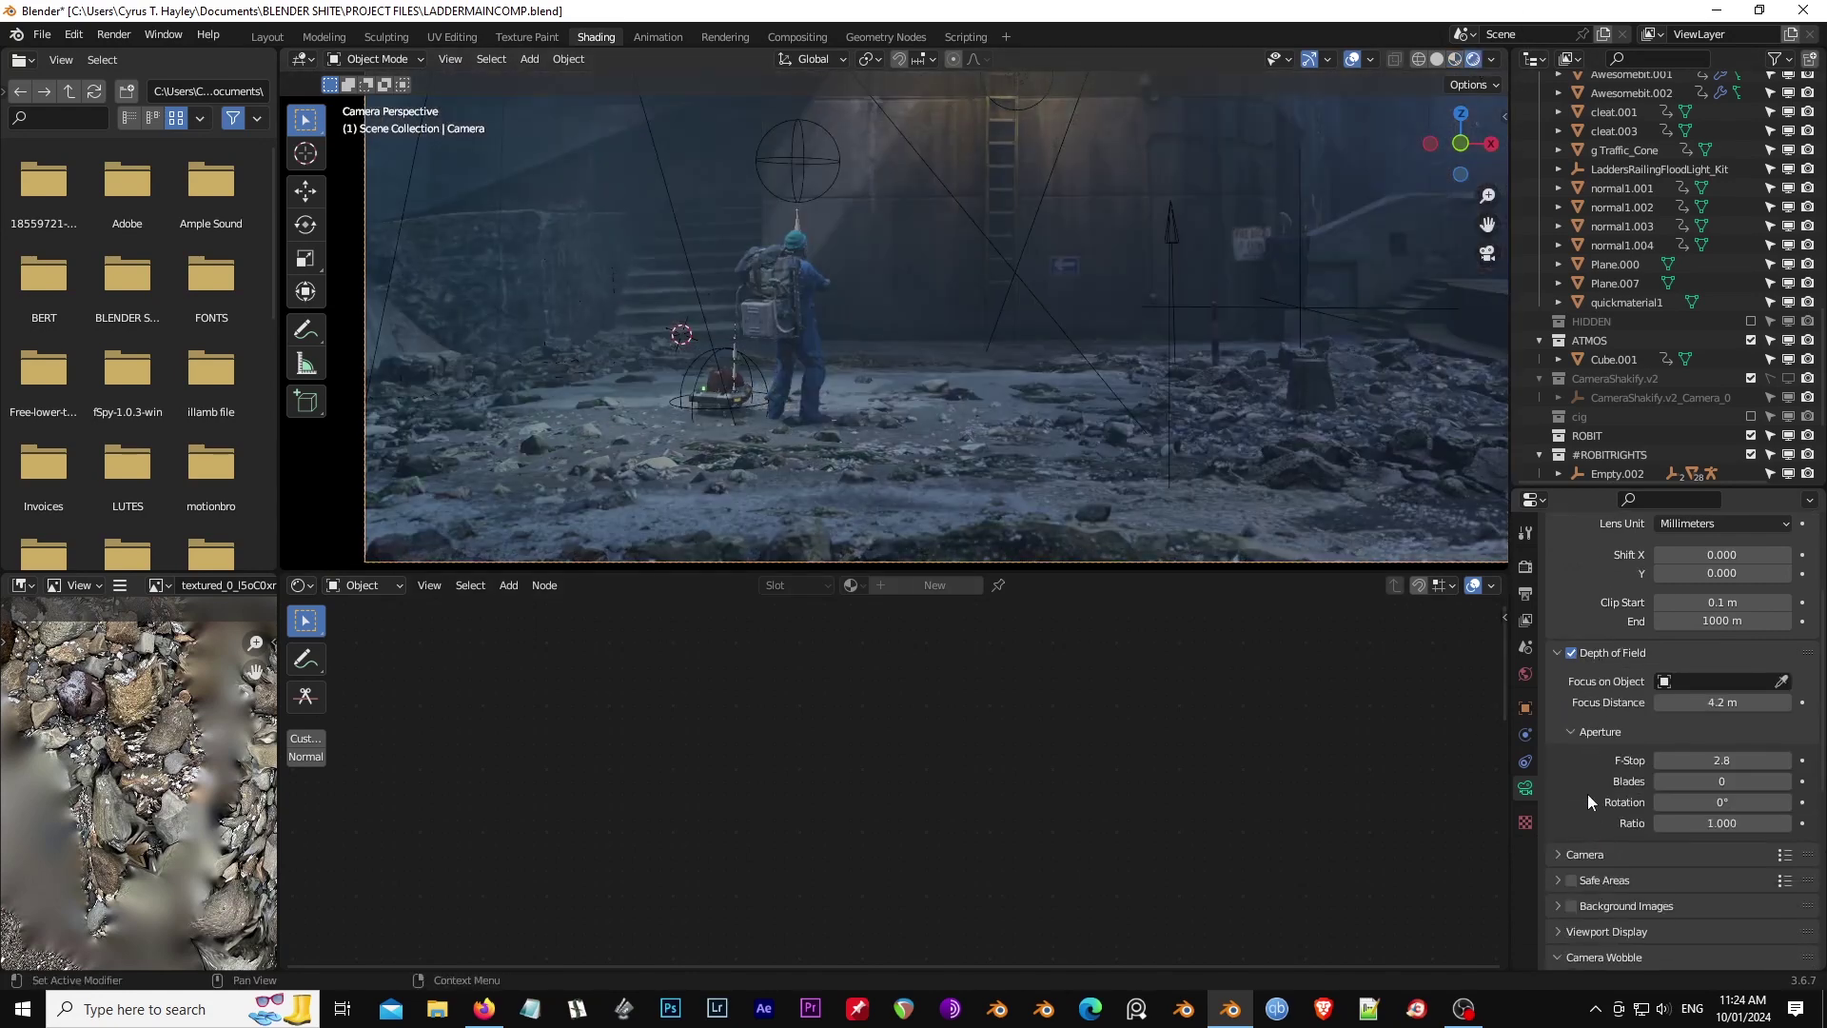
{"action": "scroll", "coordinate": [1600, 816], "scroll_direction": "down", "scroll_amount": 9}
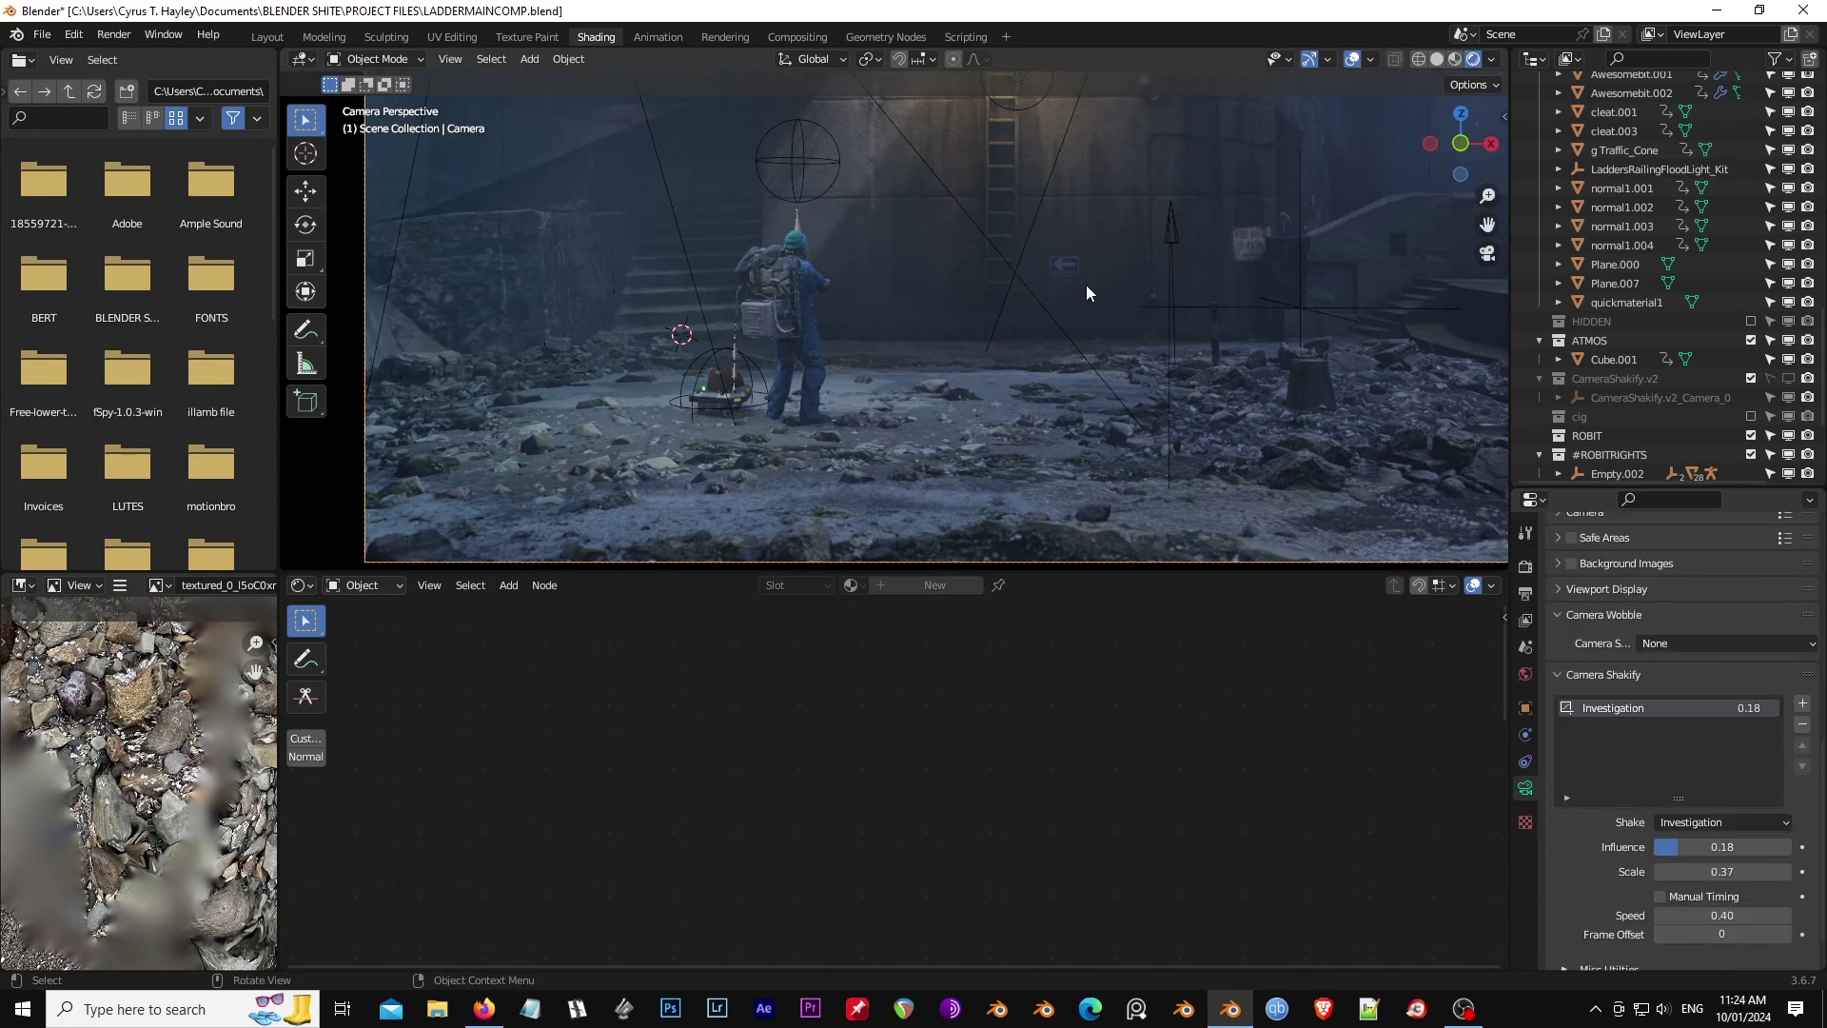
Step: Play the animation to watch the Investigation camera shake, then adjust the passepartout darkness around the frame
{"action": "key", "text": "space"}
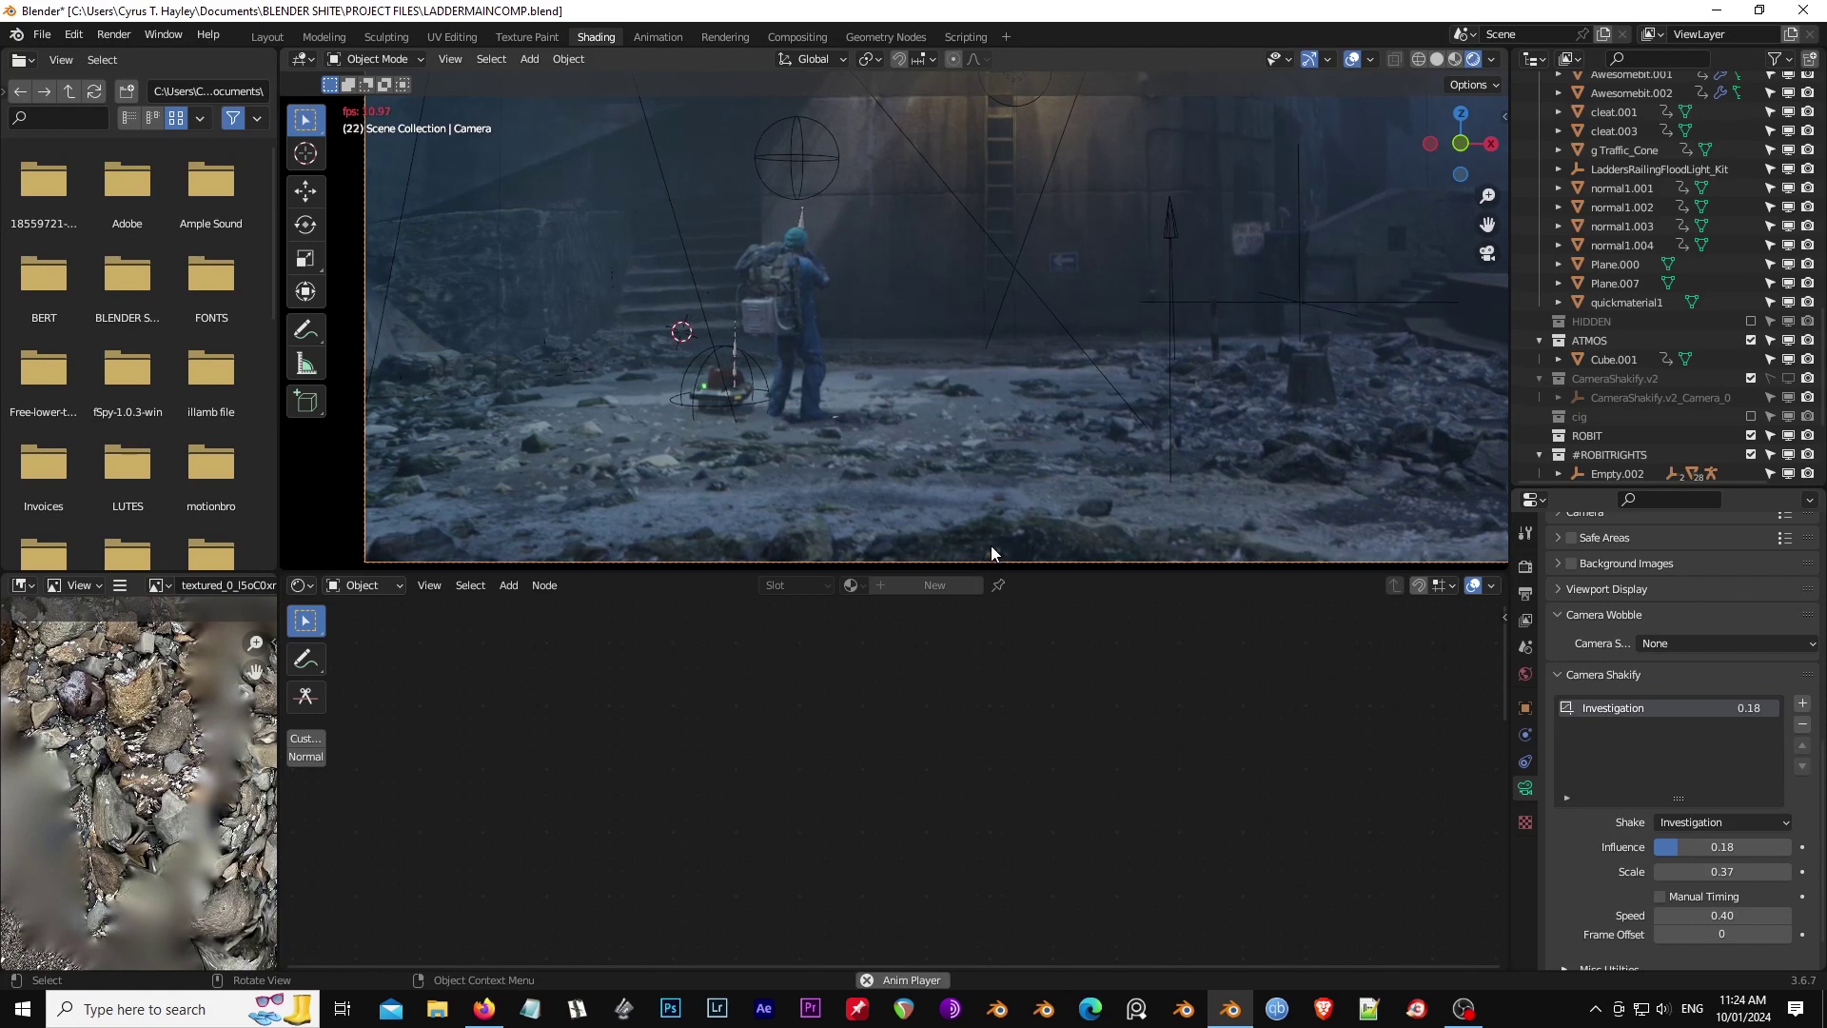
{"action": "key", "text": "space"}
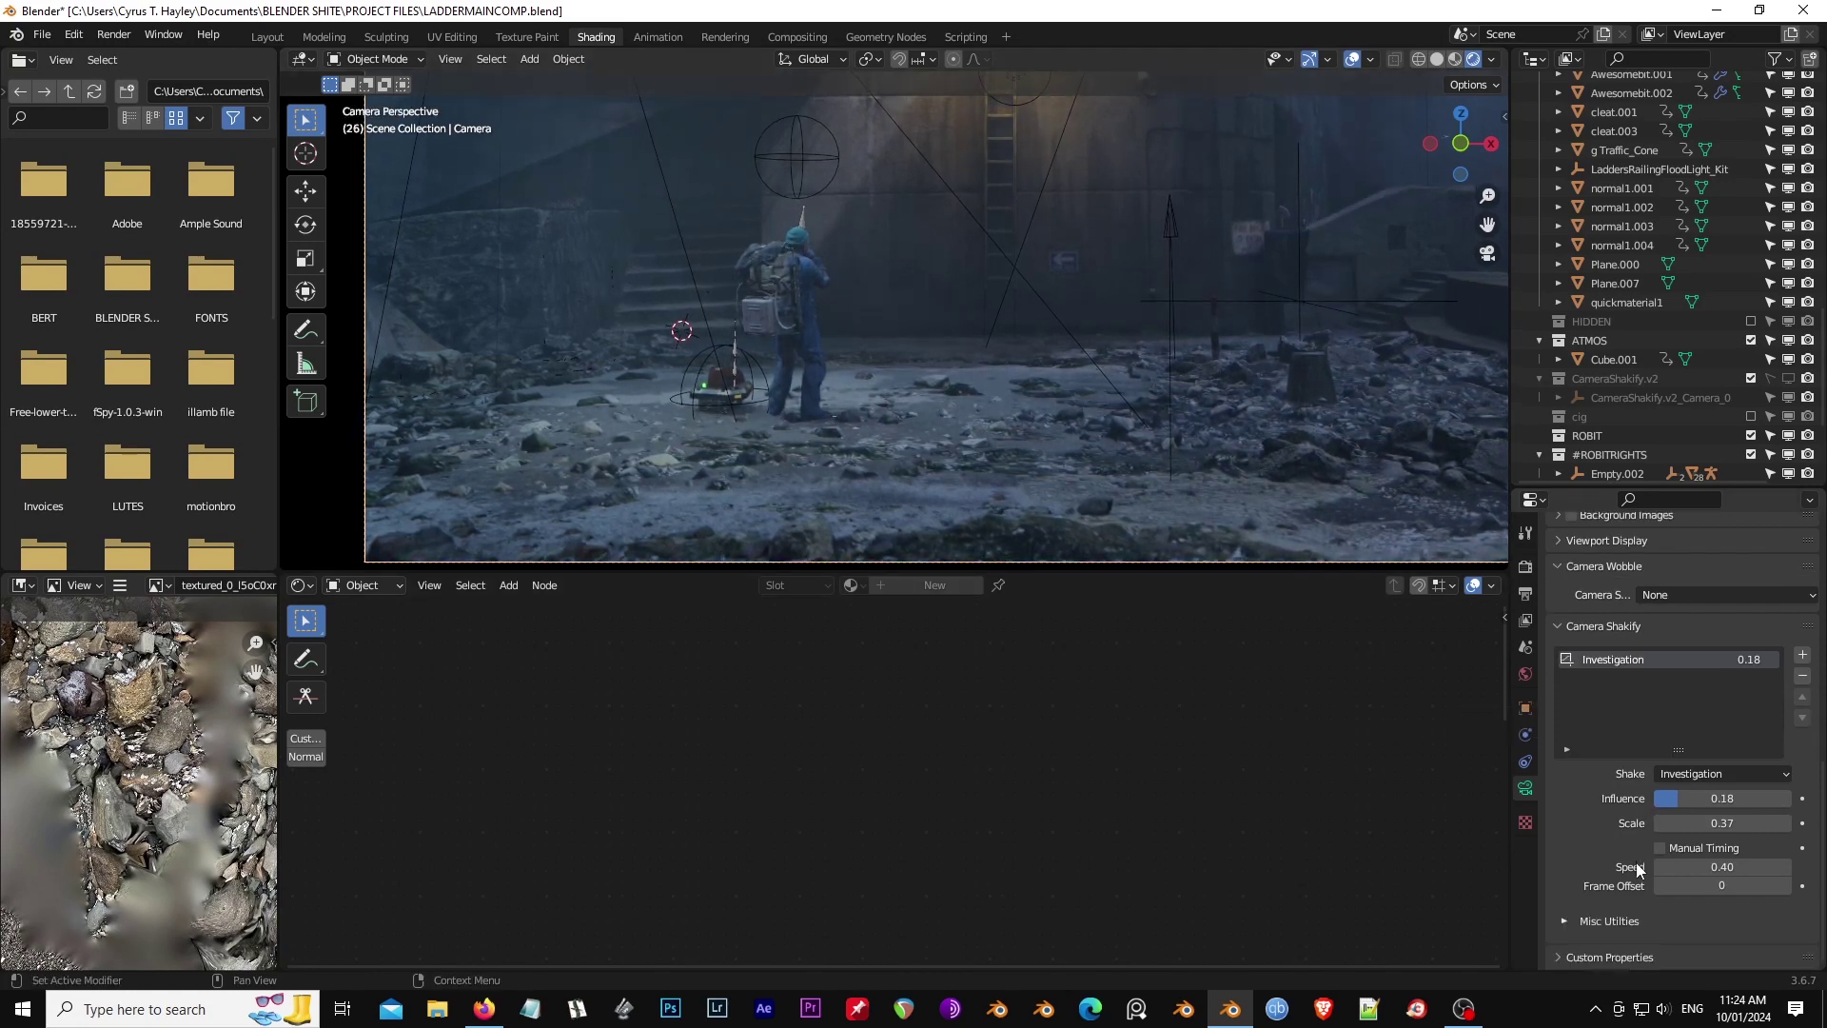
{"action": "scroll", "coordinate": [1636, 863], "scroll_direction": "up", "scroll_amount": 4}
{"action": "scroll", "coordinate": [1636, 862], "scroll_direction": "down", "scroll_amount": 5}
{"action": "scroll", "coordinate": [1623, 846], "scroll_direction": "up", "scroll_amount": 6}
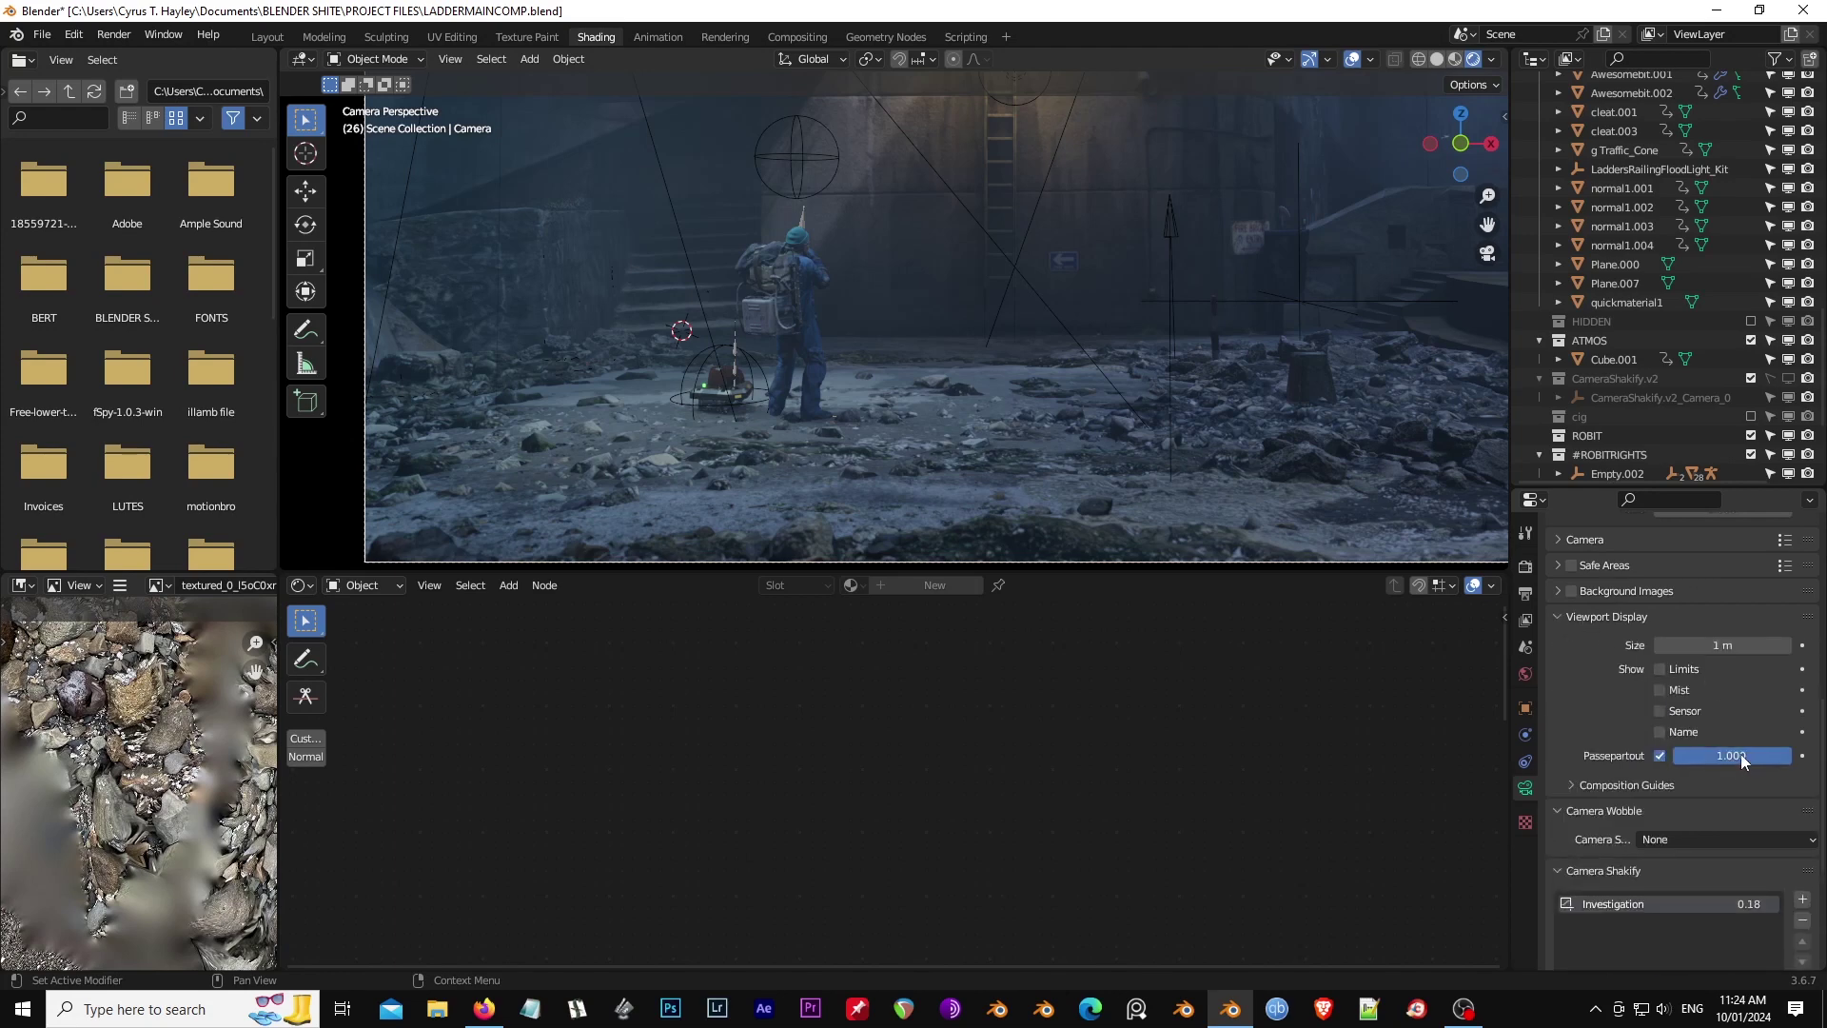
{"action": "scroll", "coordinate": [1357, 369], "scroll_direction": "down", "scroll_amount": 3}
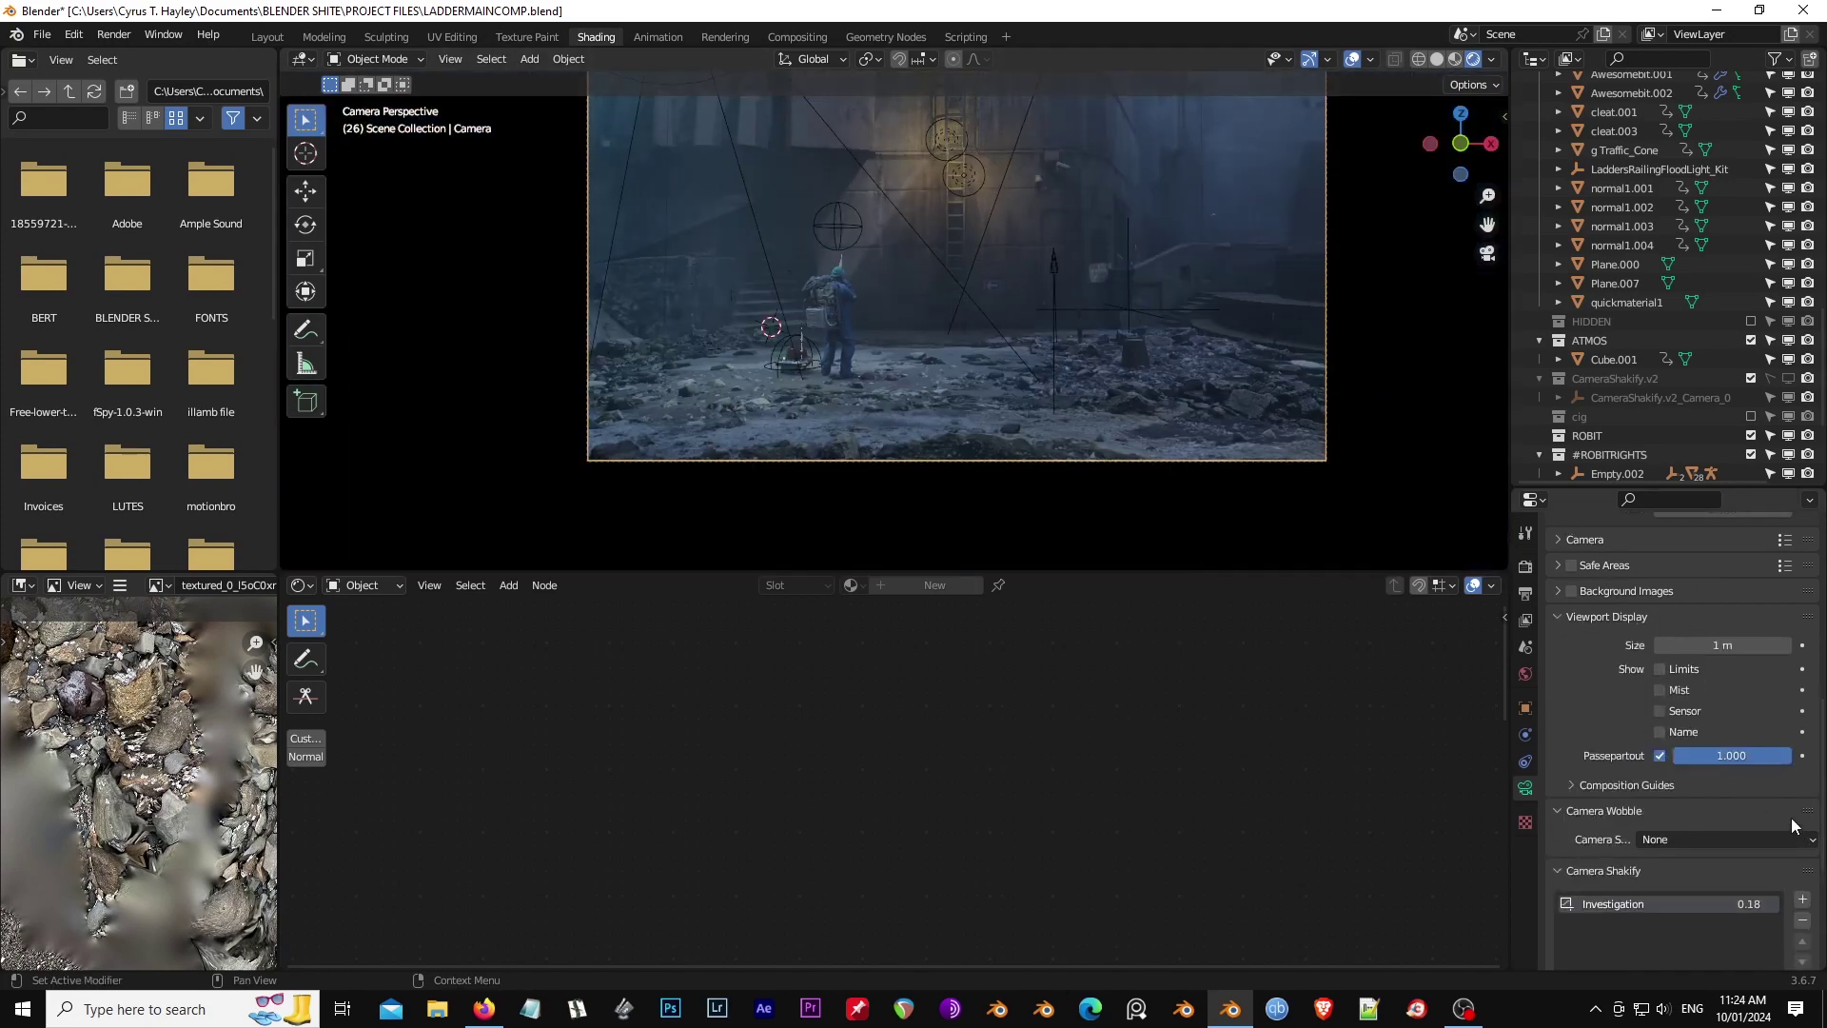
{"action": "key", "text": "Home"}
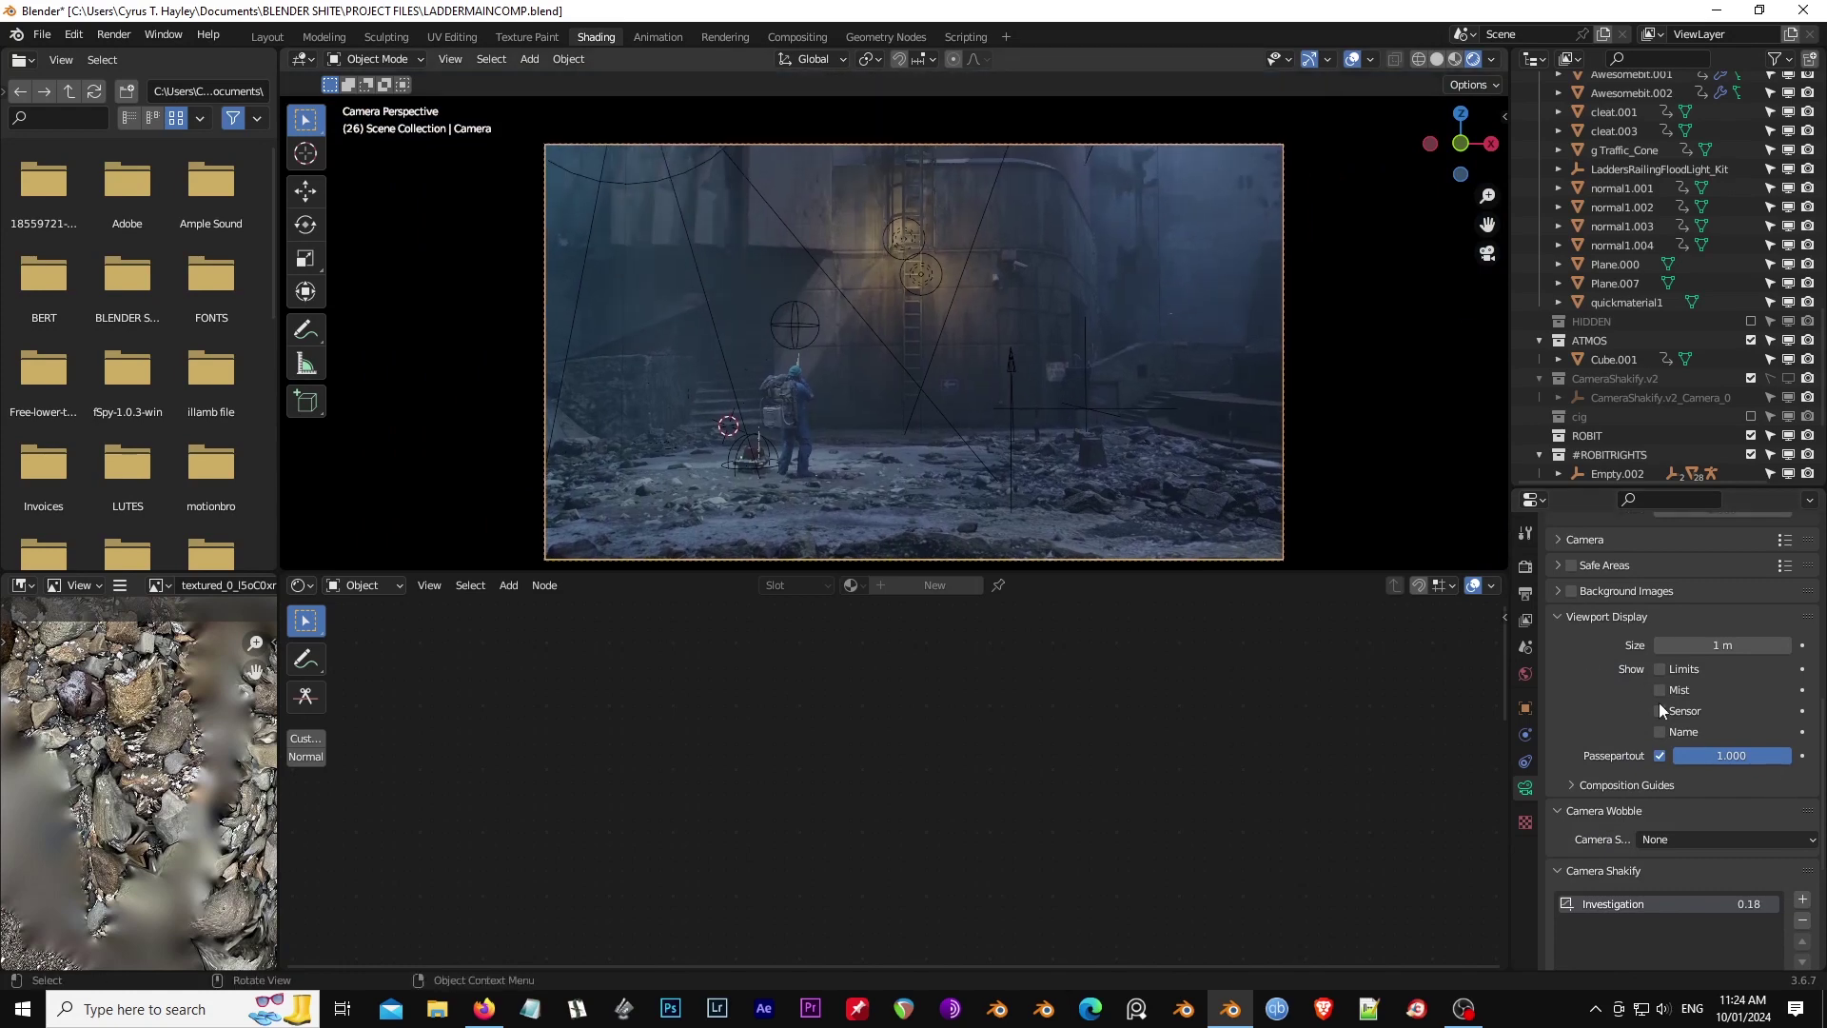
{"action": "left_click_drag", "start_coordinate": [1734, 755], "coordinate": [1791, 755]}
{"action": "left_click", "coordinate": [1142, 339]}
{"action": "middle_click_drag", "start_coordinate": [1142, 339], "coordinate": [1141, 281]}
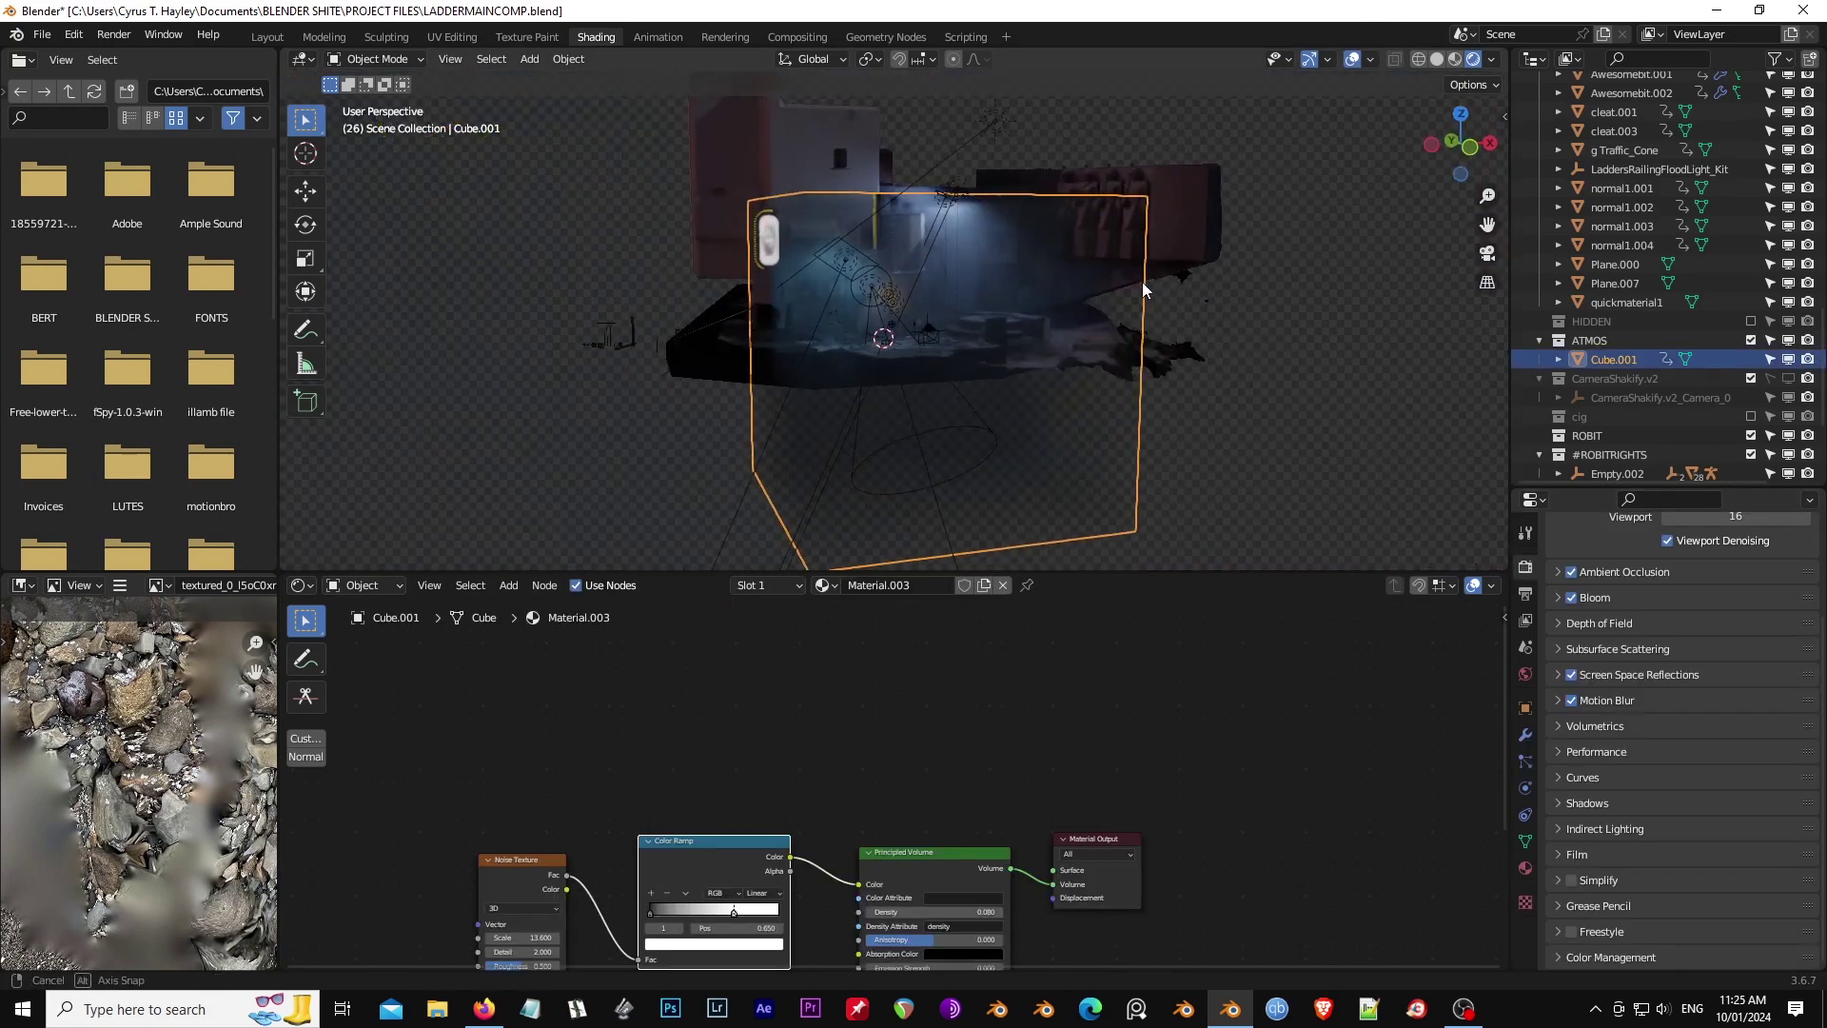
Step: Move the fog volume Cube.001 to a new position in the courtyard
{"action": "key", "text": "KP_0"}
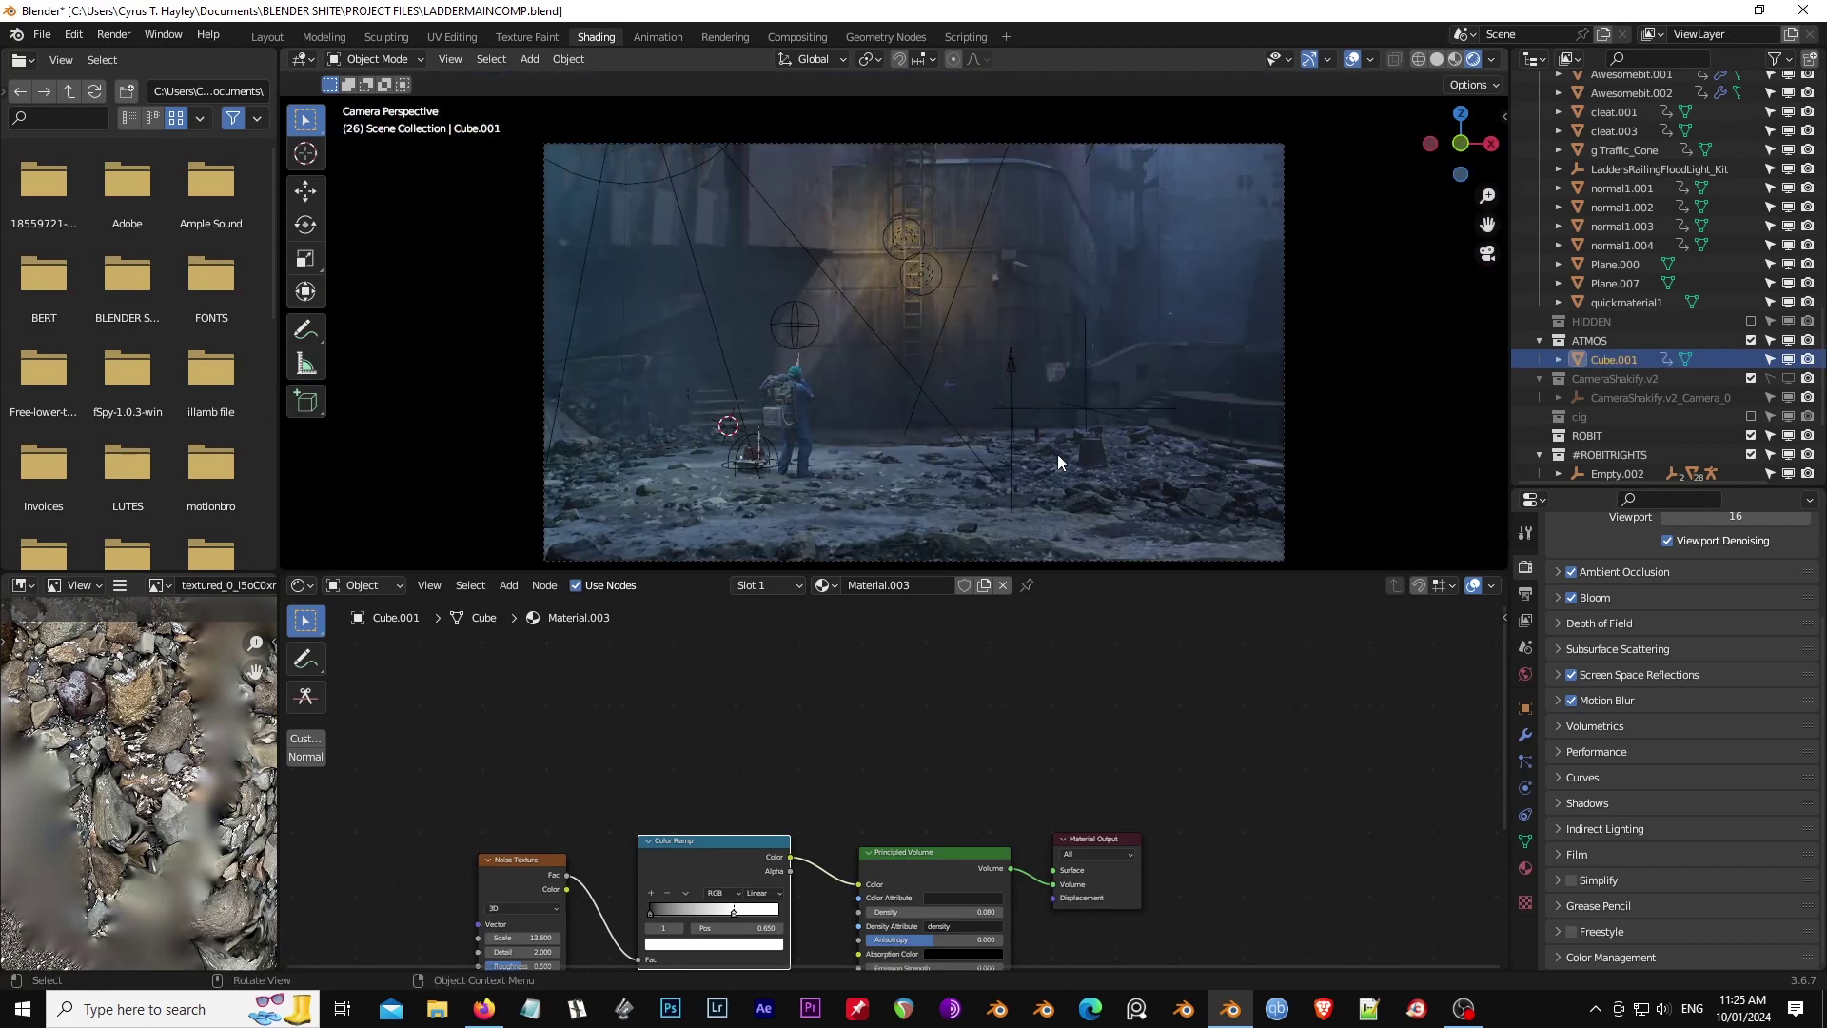
{"action": "middle_click_drag", "start_coordinate": [940, 752], "coordinate": [1132, 666], "text": "ctrl"}
{"action": "scroll", "coordinate": [1083, 472], "scroll_direction": "down", "scroll_amount": 2}
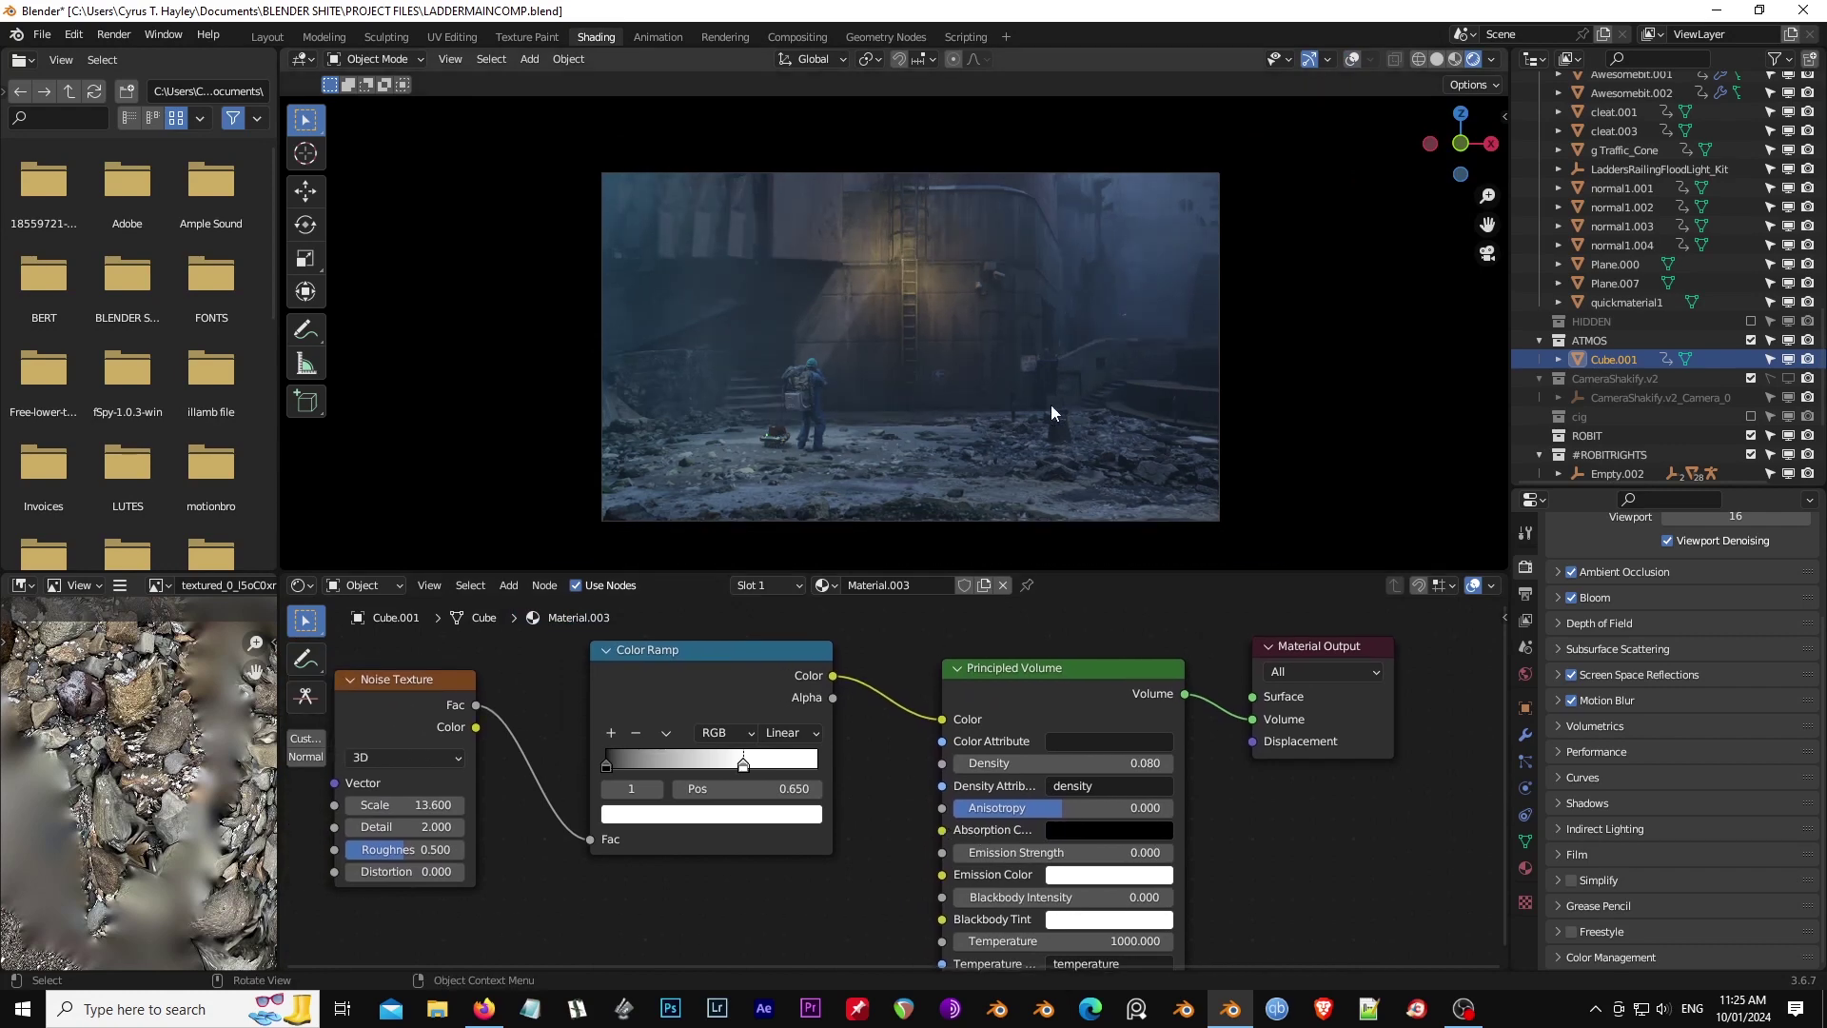
{"action": "key", "text": "g"}
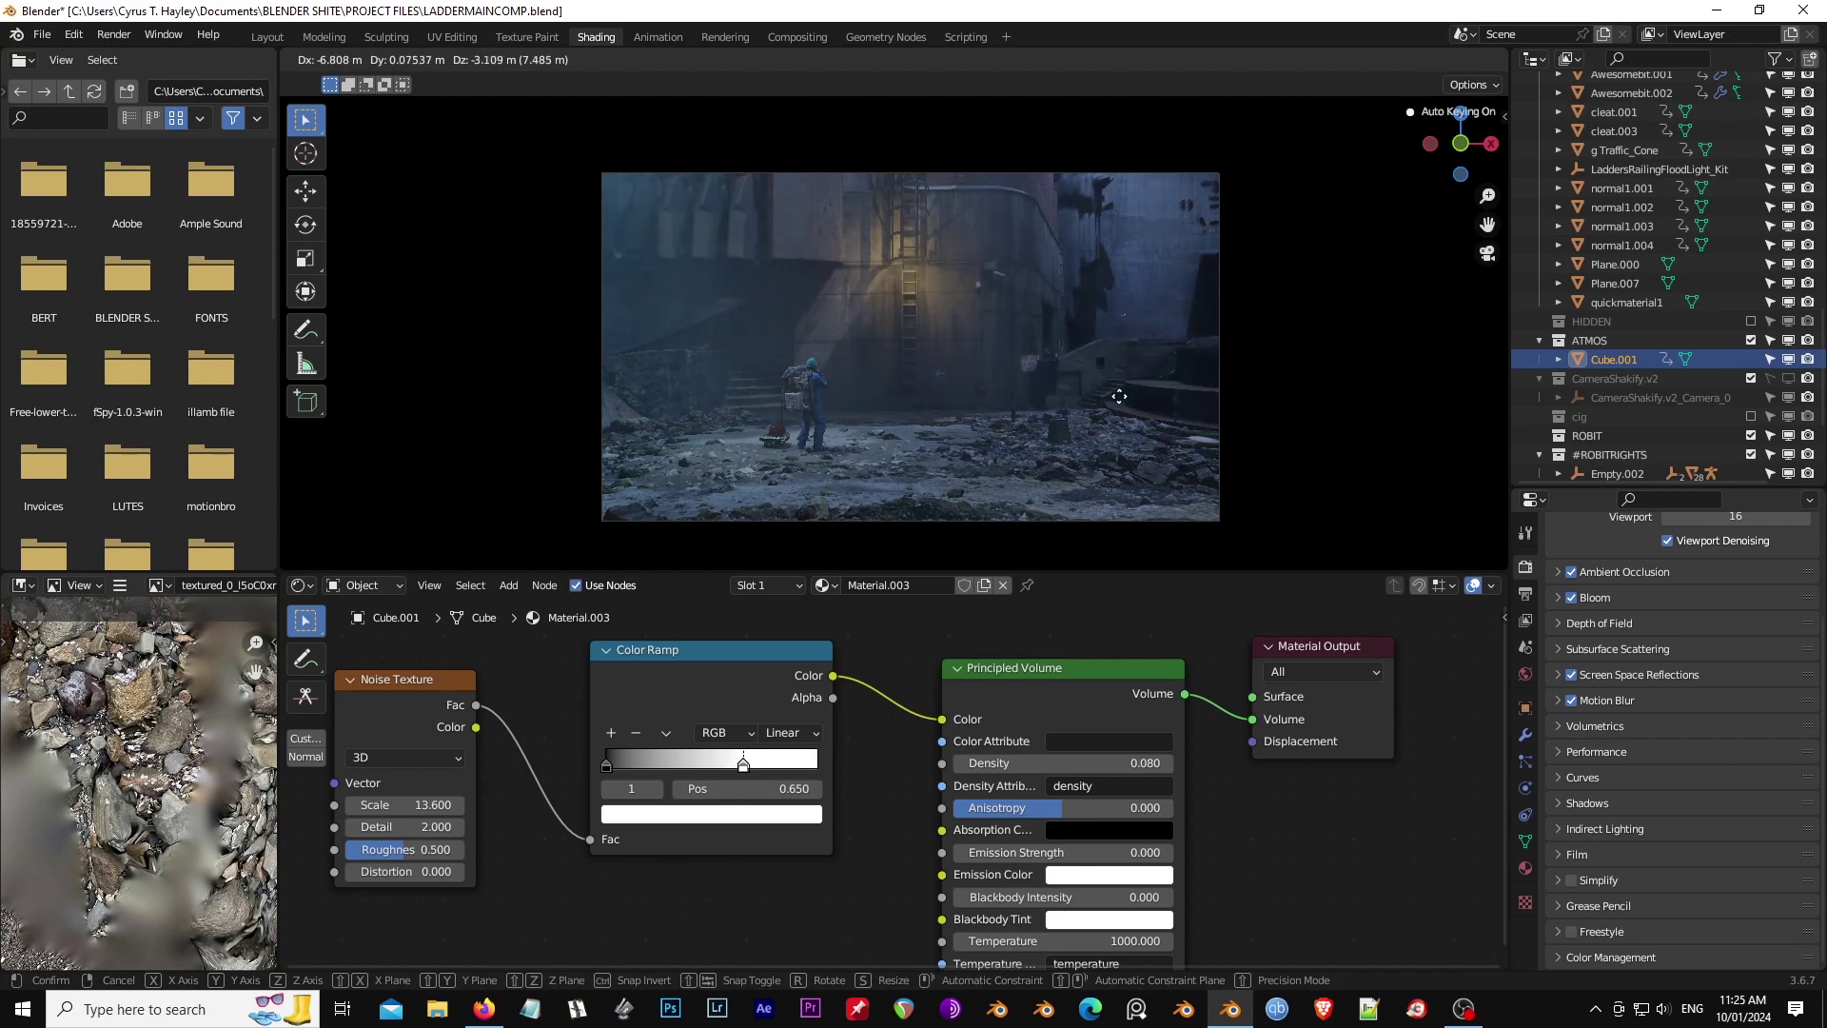
{"action": "left_click", "coordinate": [843, 761]}
{"action": "scroll", "coordinate": [849, 763], "scroll_direction": "down", "scroll_amount": 1}
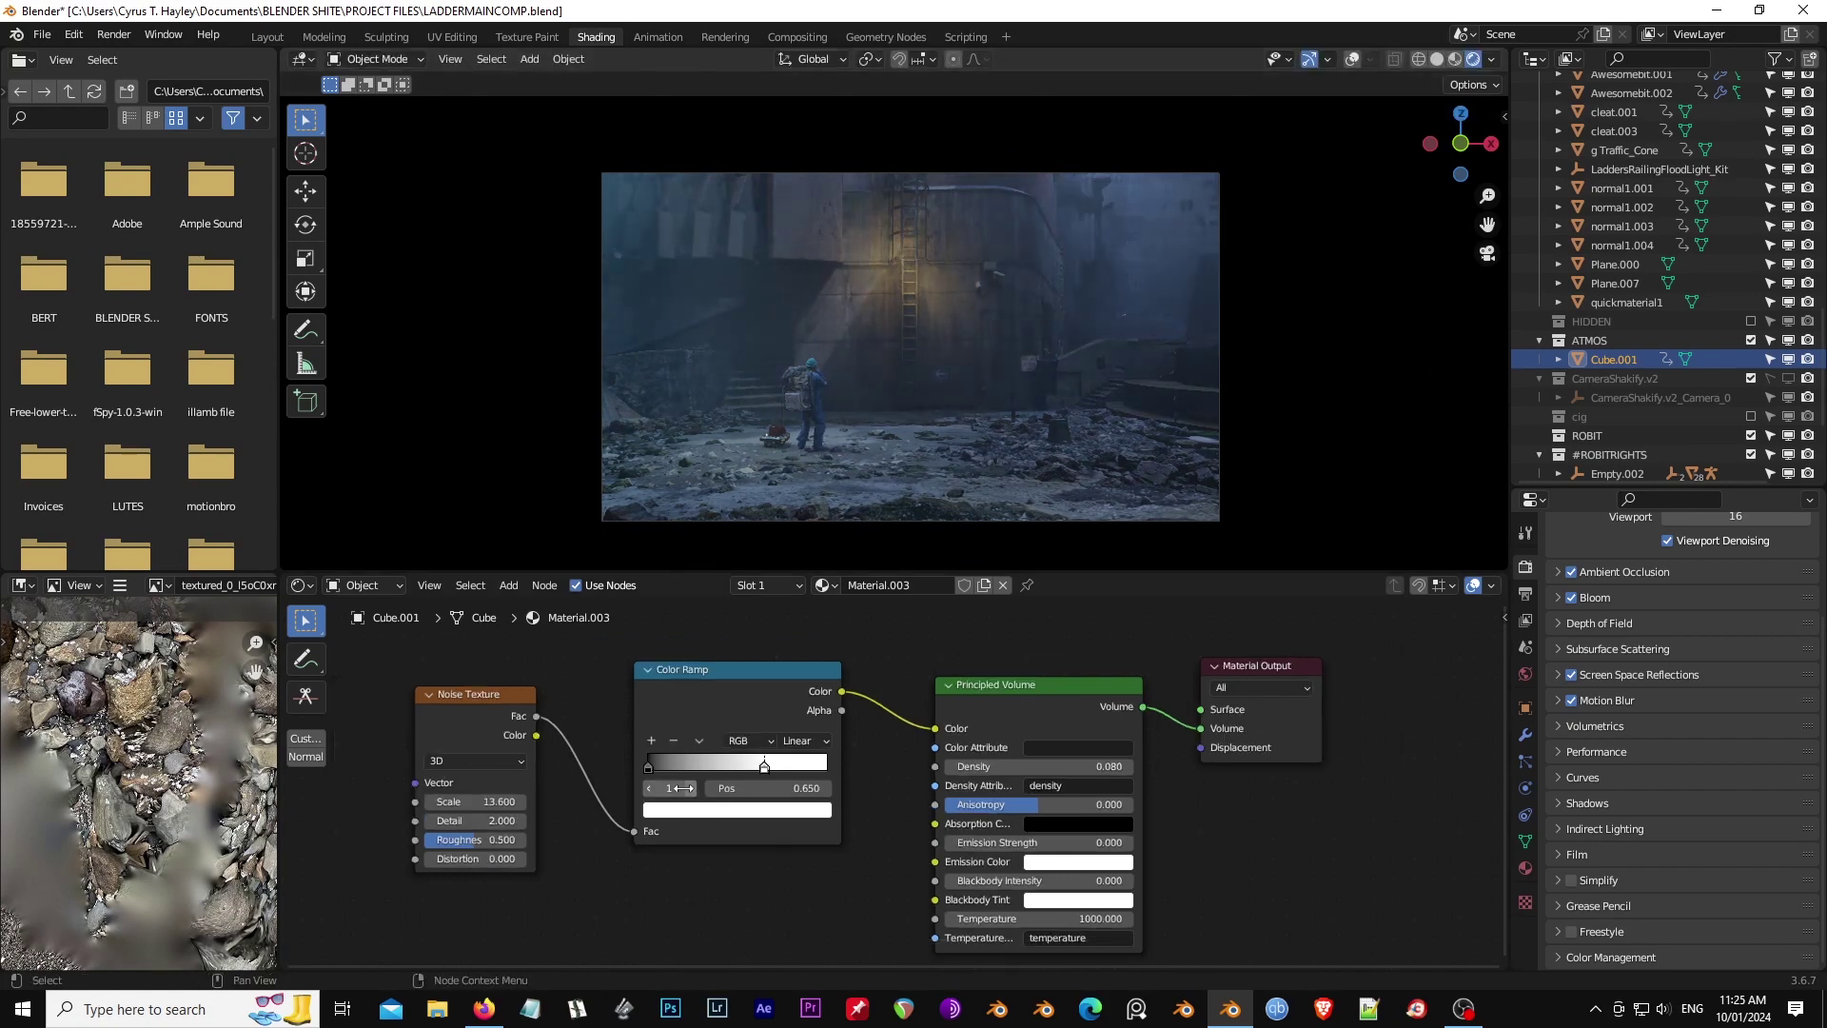
{"action": "scroll", "coordinate": [641, 849], "scroll_direction": "up", "scroll_amount": 2}
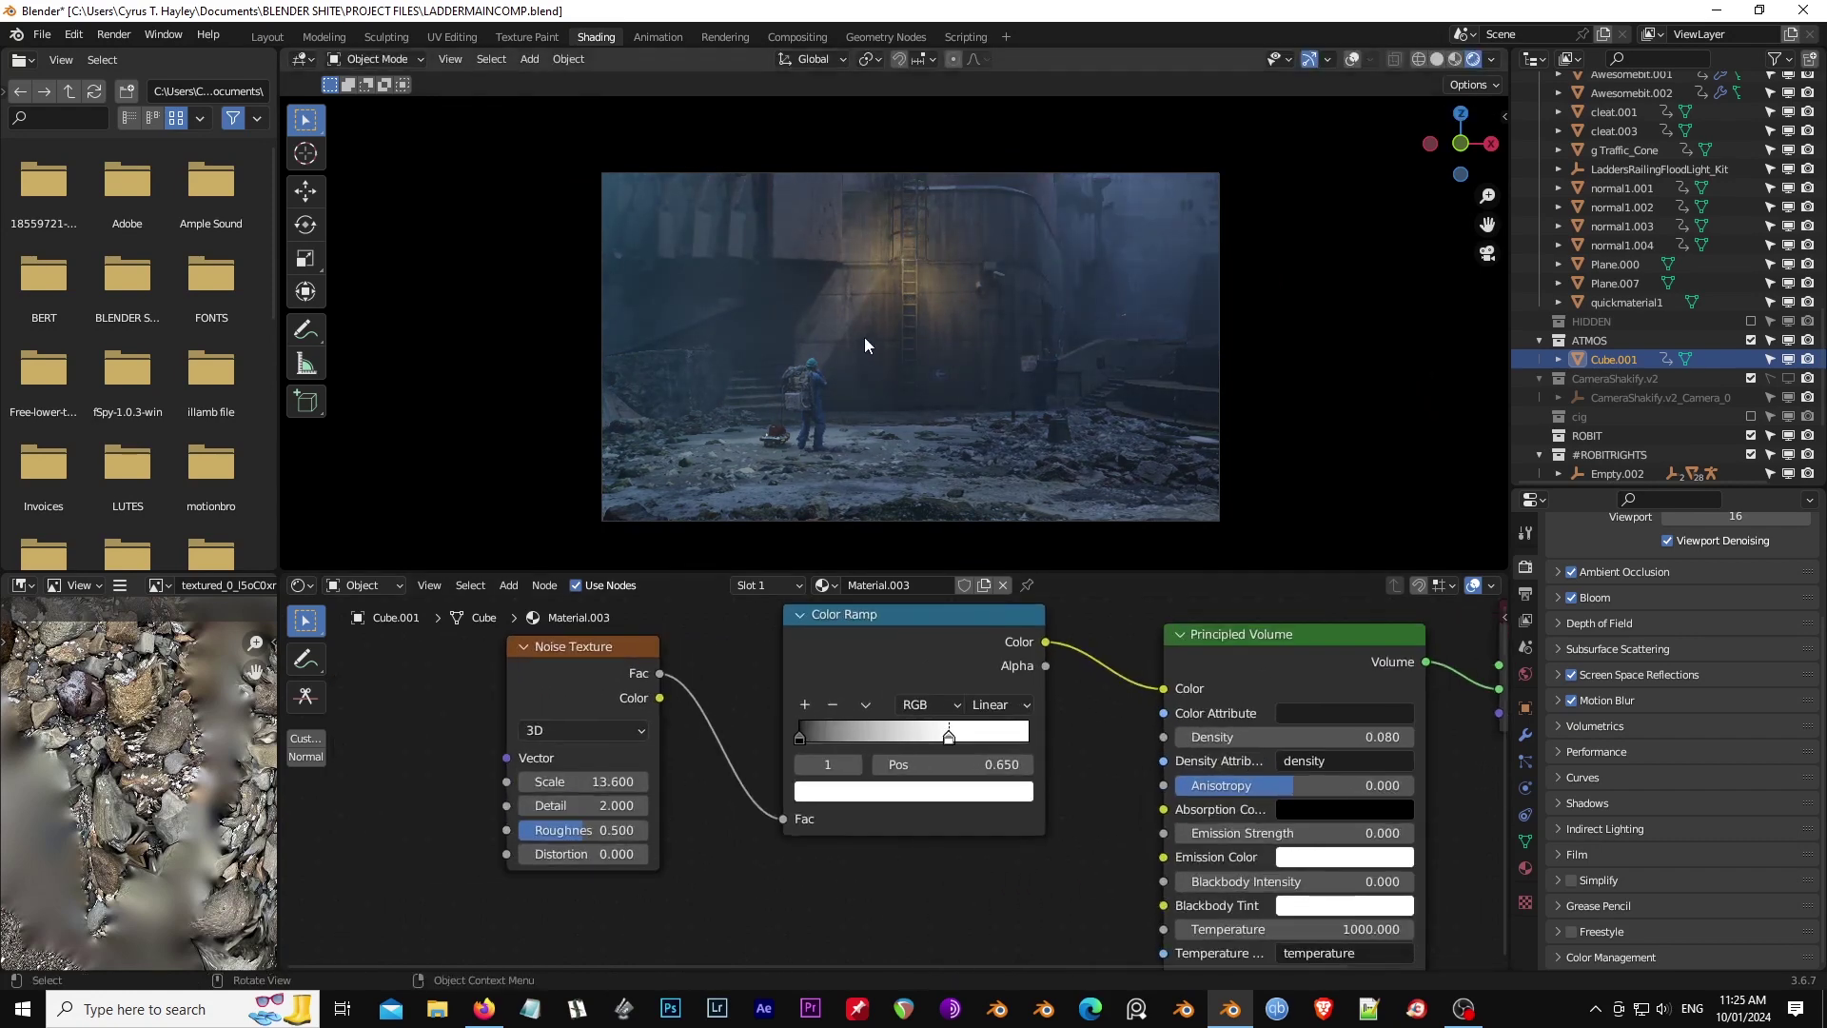
Step: In Material Preview, orbit to the brick building and start moving the IronMongersHallEntrance02 scan
{"action": "middle_click_drag", "start_coordinate": [1114, 318], "coordinate": [1262, 180]}
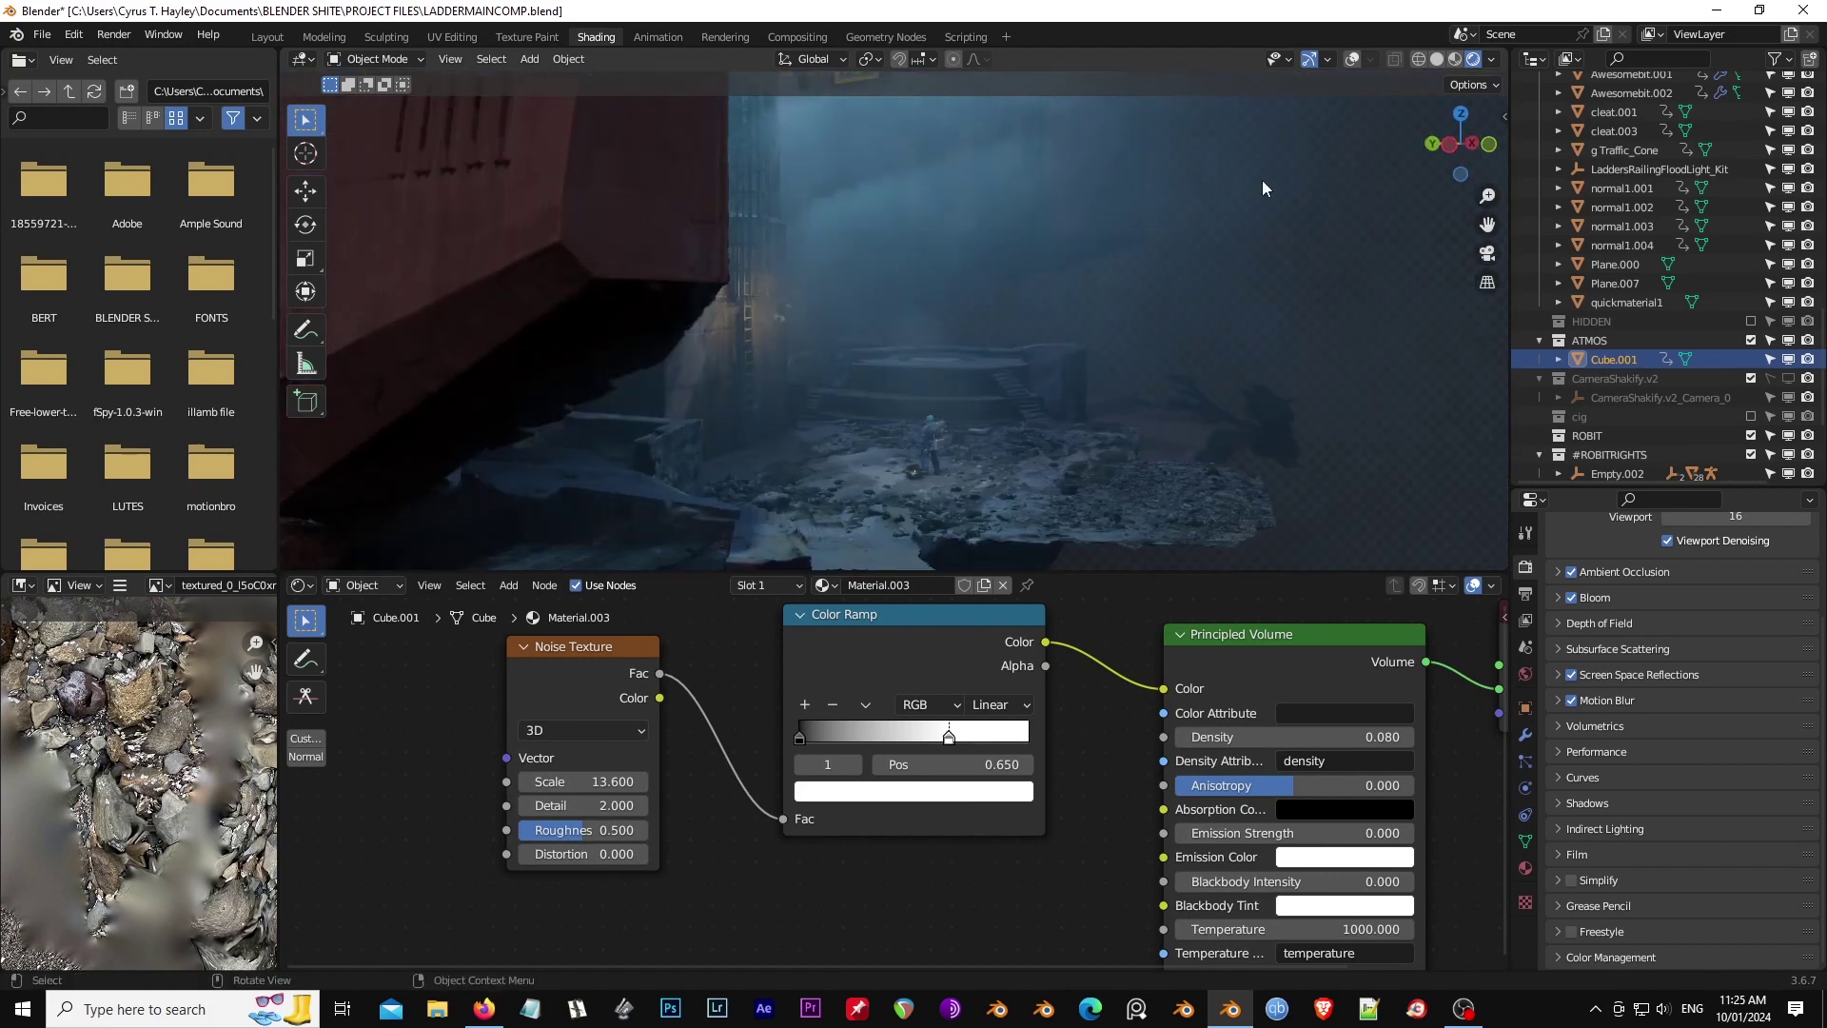
{"action": "middle_click_drag", "start_coordinate": [1218, 355], "coordinate": [1103, 314]}
{"action": "key", "text": "KP_0"}
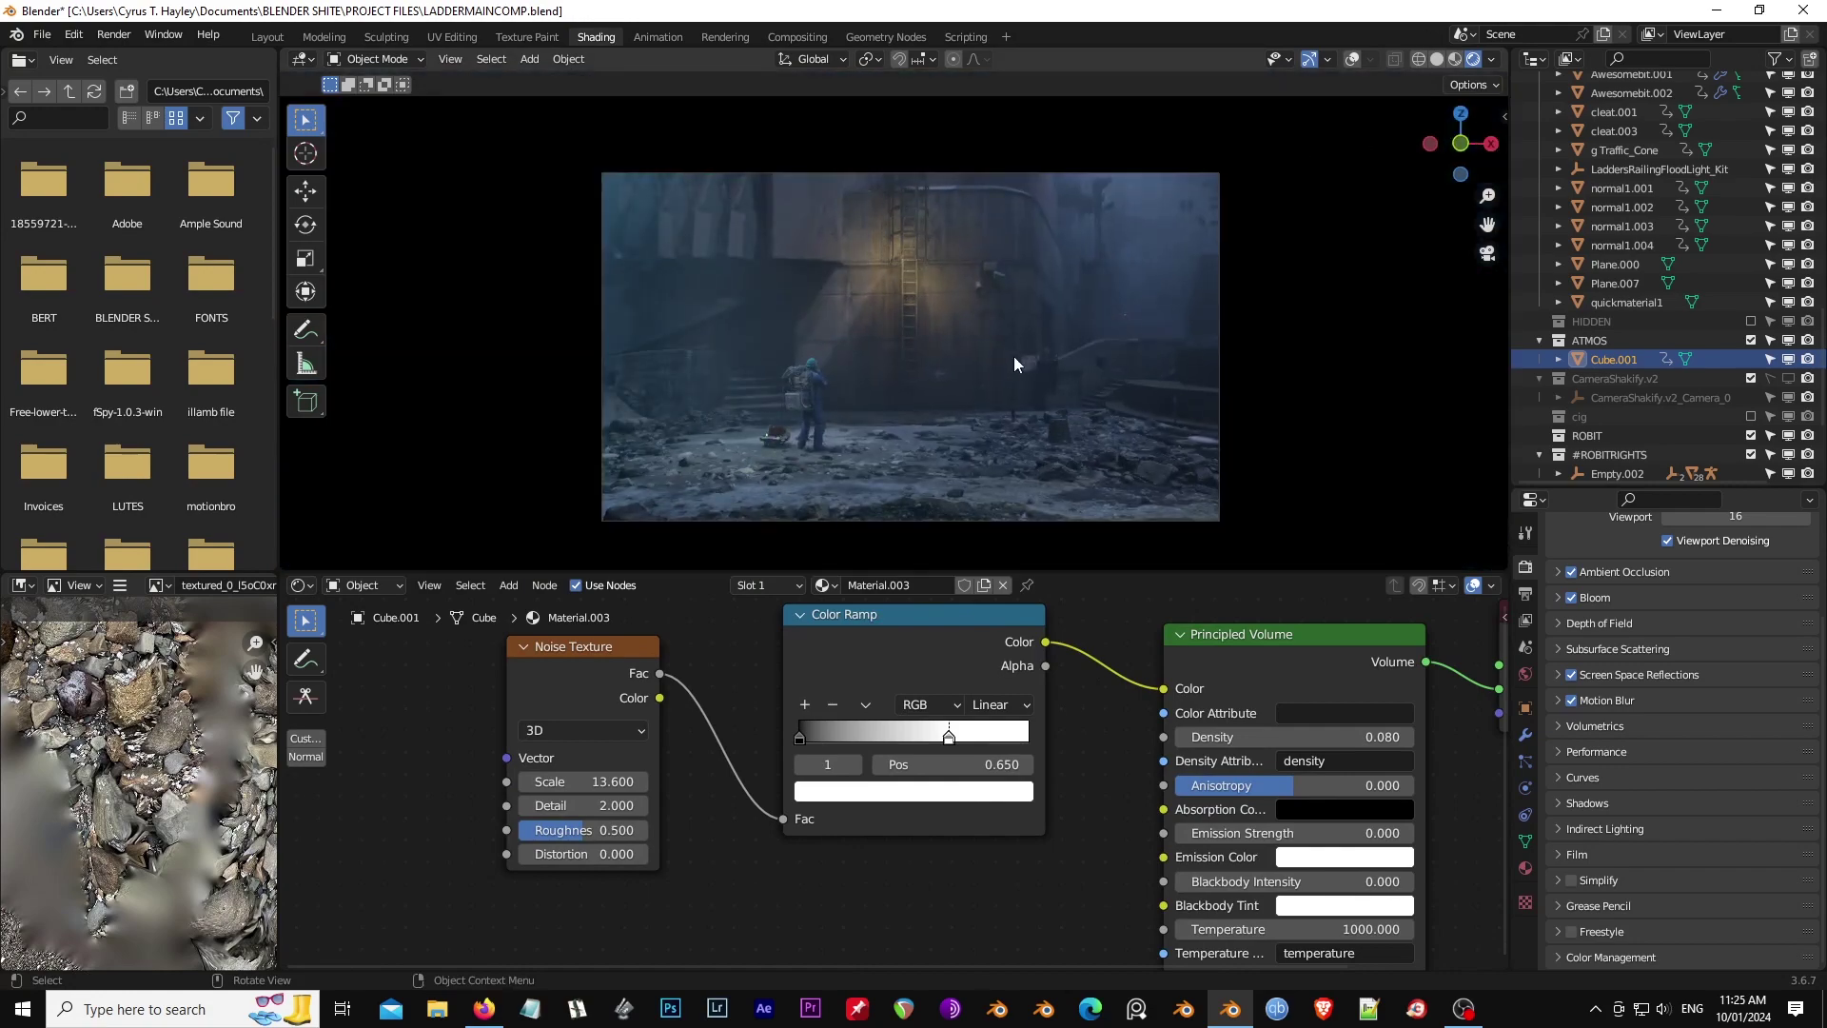
{"action": "left_click", "coordinate": [1455, 59]}
{"action": "mouse_move", "coordinate": [1094, 362]}
{"action": "middle_mouse_down"}
{"action": "mouse_move", "coordinate": [1056, 352]}
{"action": "mouse_move", "coordinate": [1047, 219]}
{"action": "mouse_move", "coordinate": [802, 373]}
{"action": "middle_mouse_up"}
{"action": "middle_click_drag", "start_coordinate": [673, 568], "coordinate": [978, 333]}
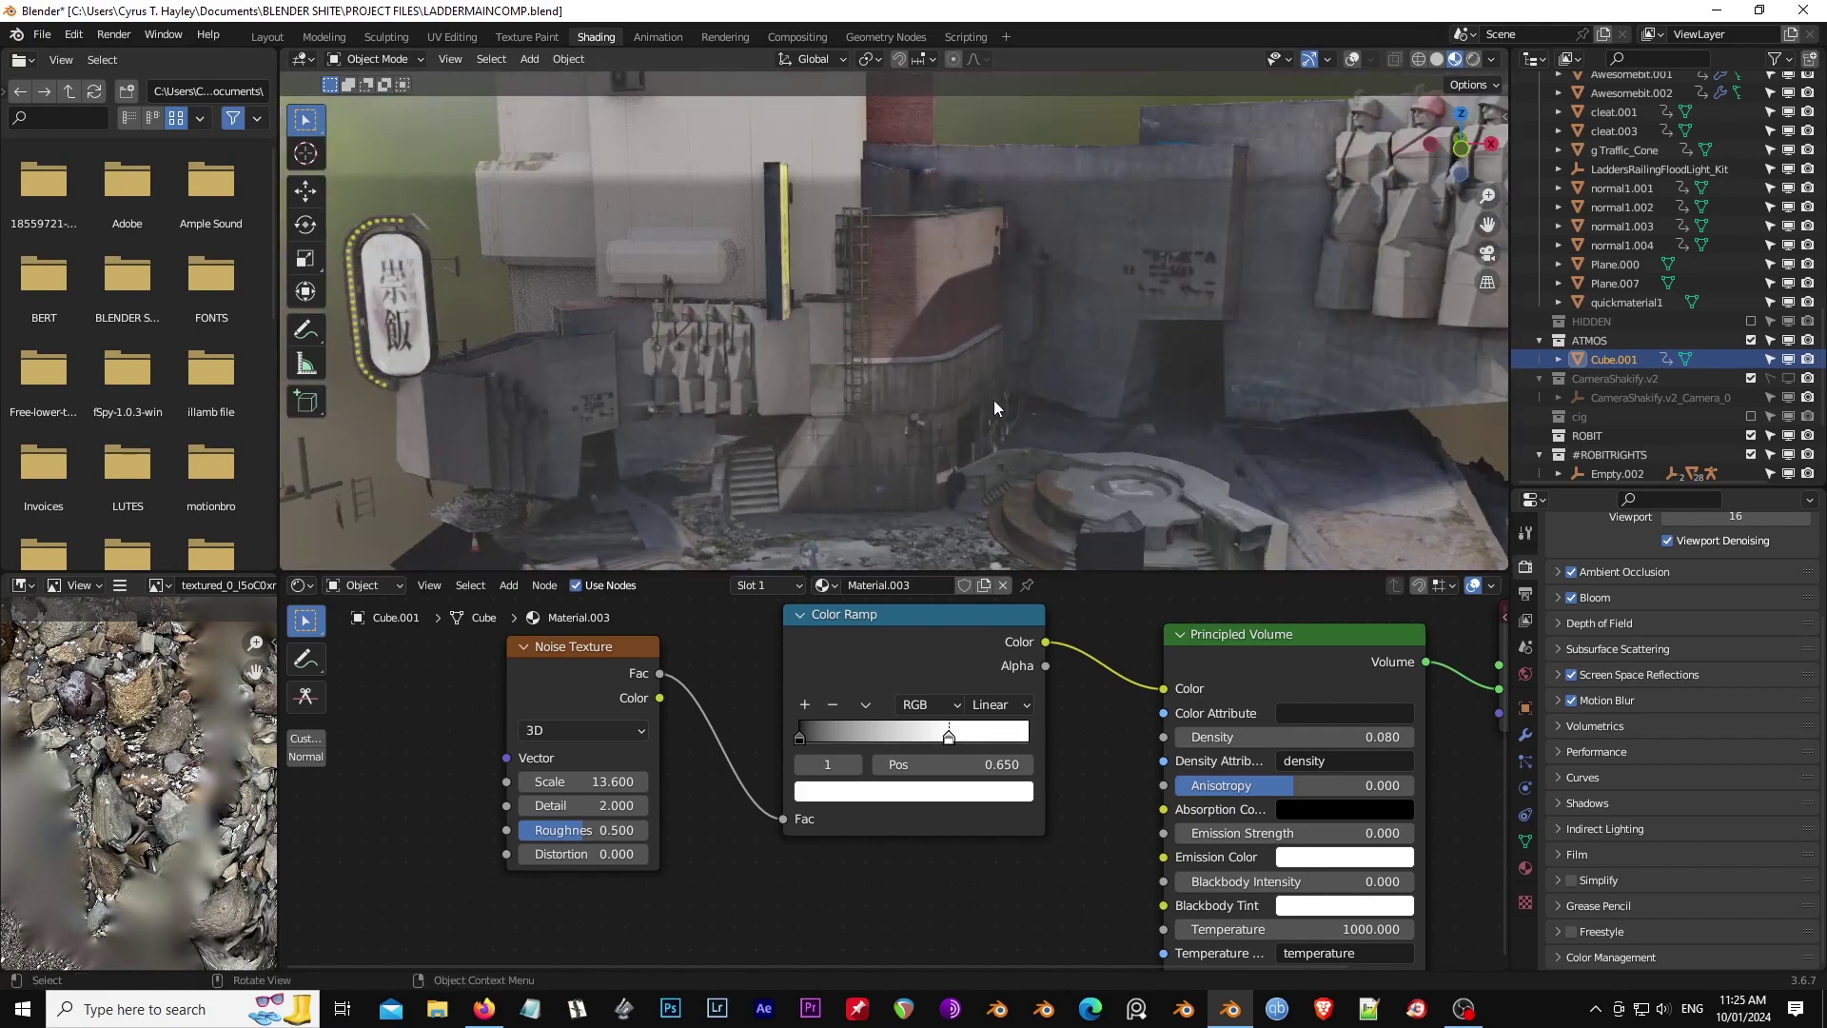
{"action": "middle_click_drag", "start_coordinate": [993, 399], "coordinate": [1065, 271]}
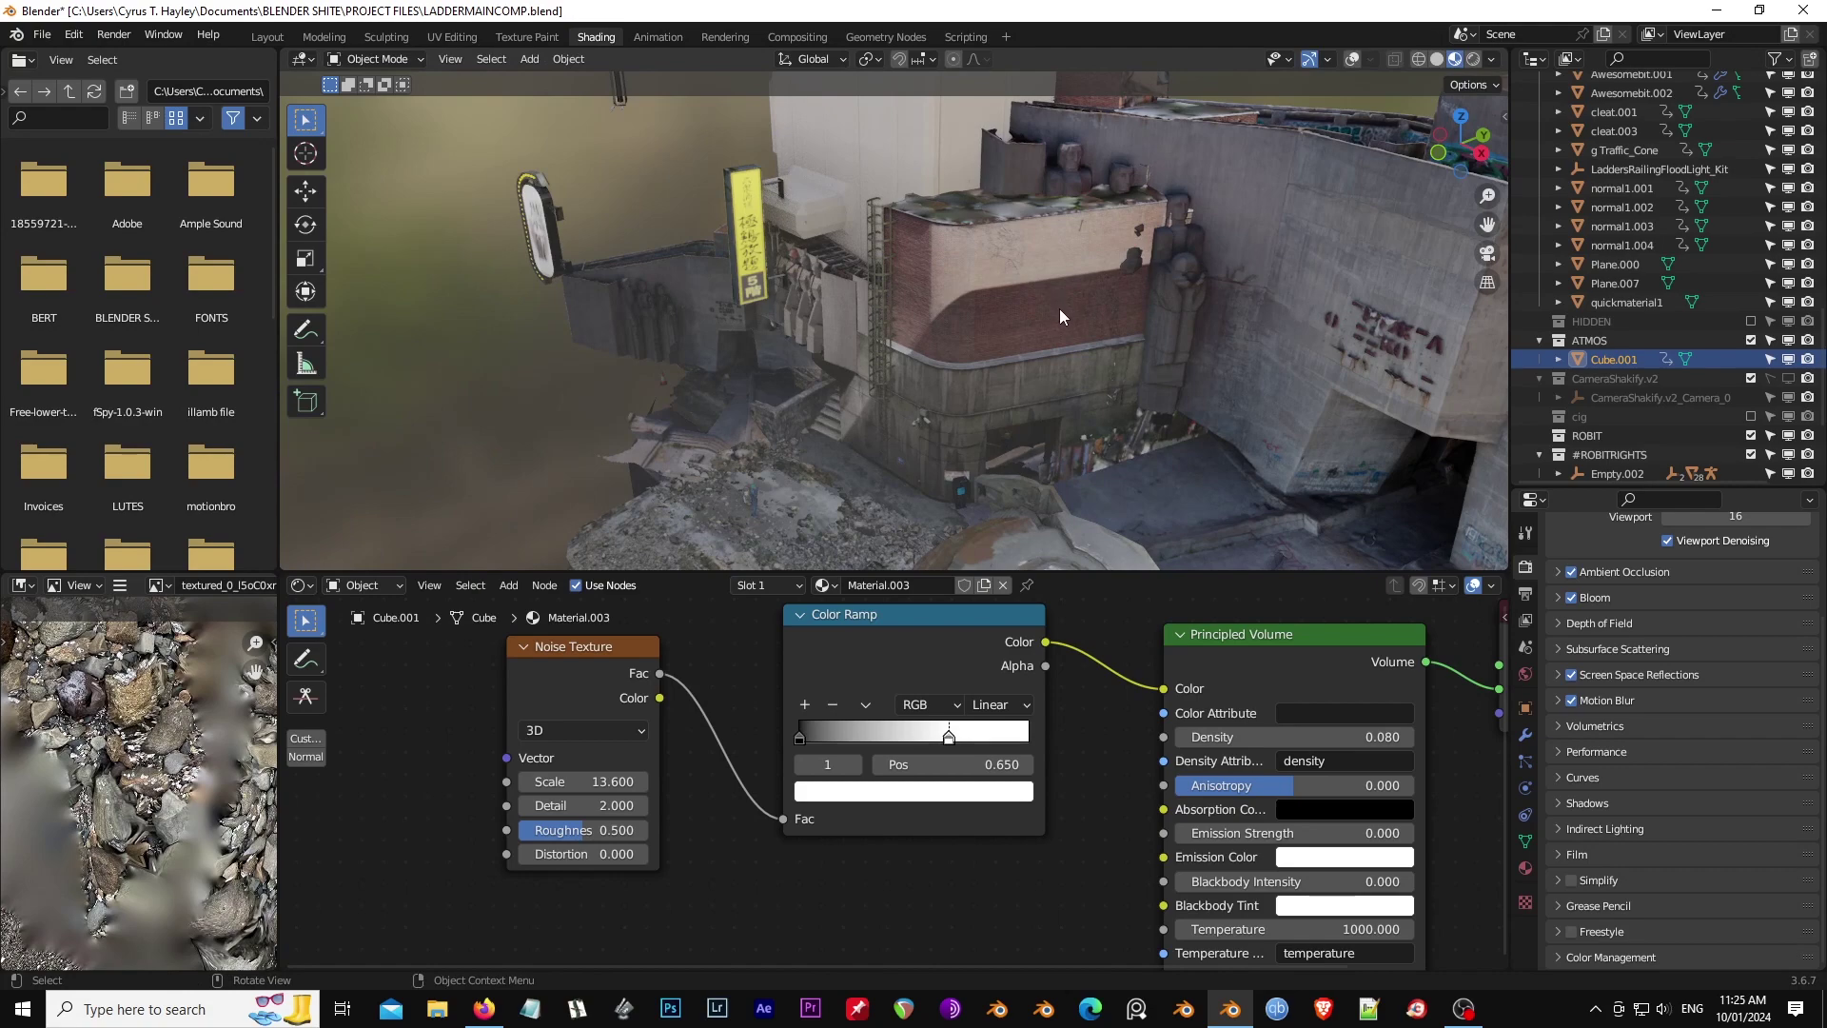
{"action": "left_click", "coordinate": [1060, 308]}
{"action": "key", "text": "g"}
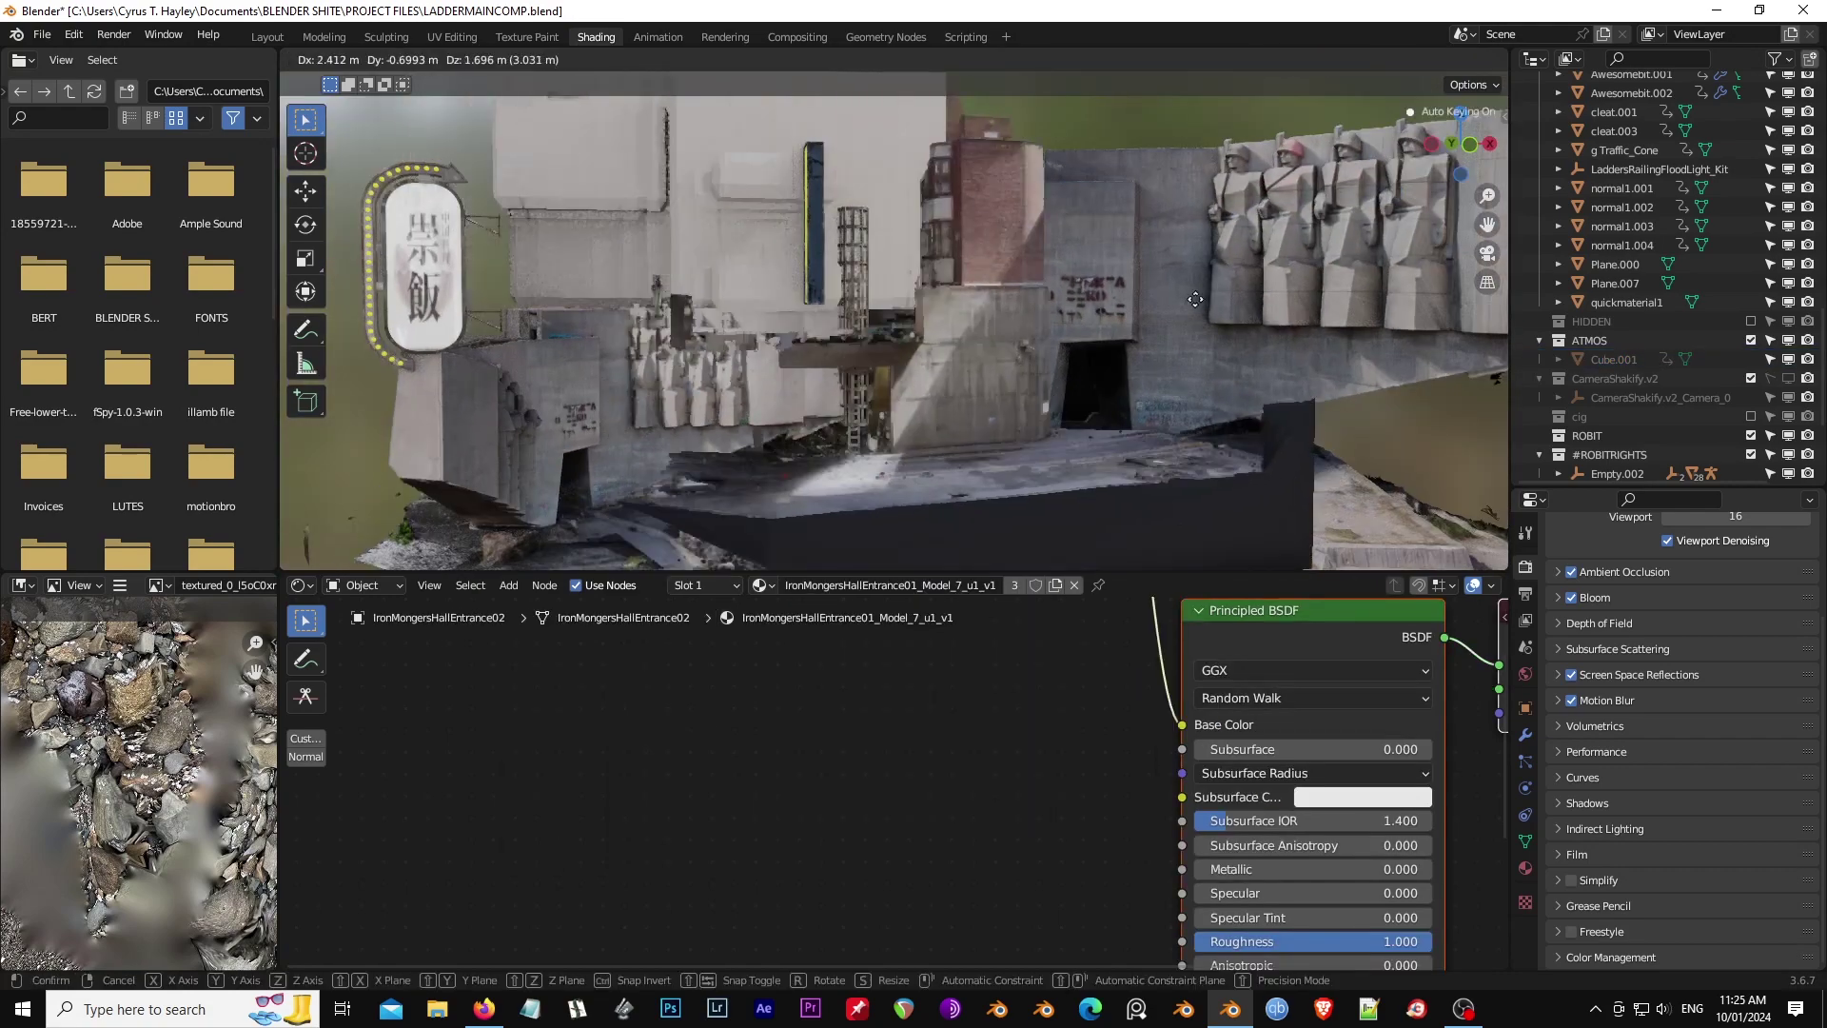
Step: Cancel the building move, return to the Rendered camera view, and select the fog volume Cube.001
{"action": "key", "text": "Escape"}
{"action": "key", "text": "KP_0"}
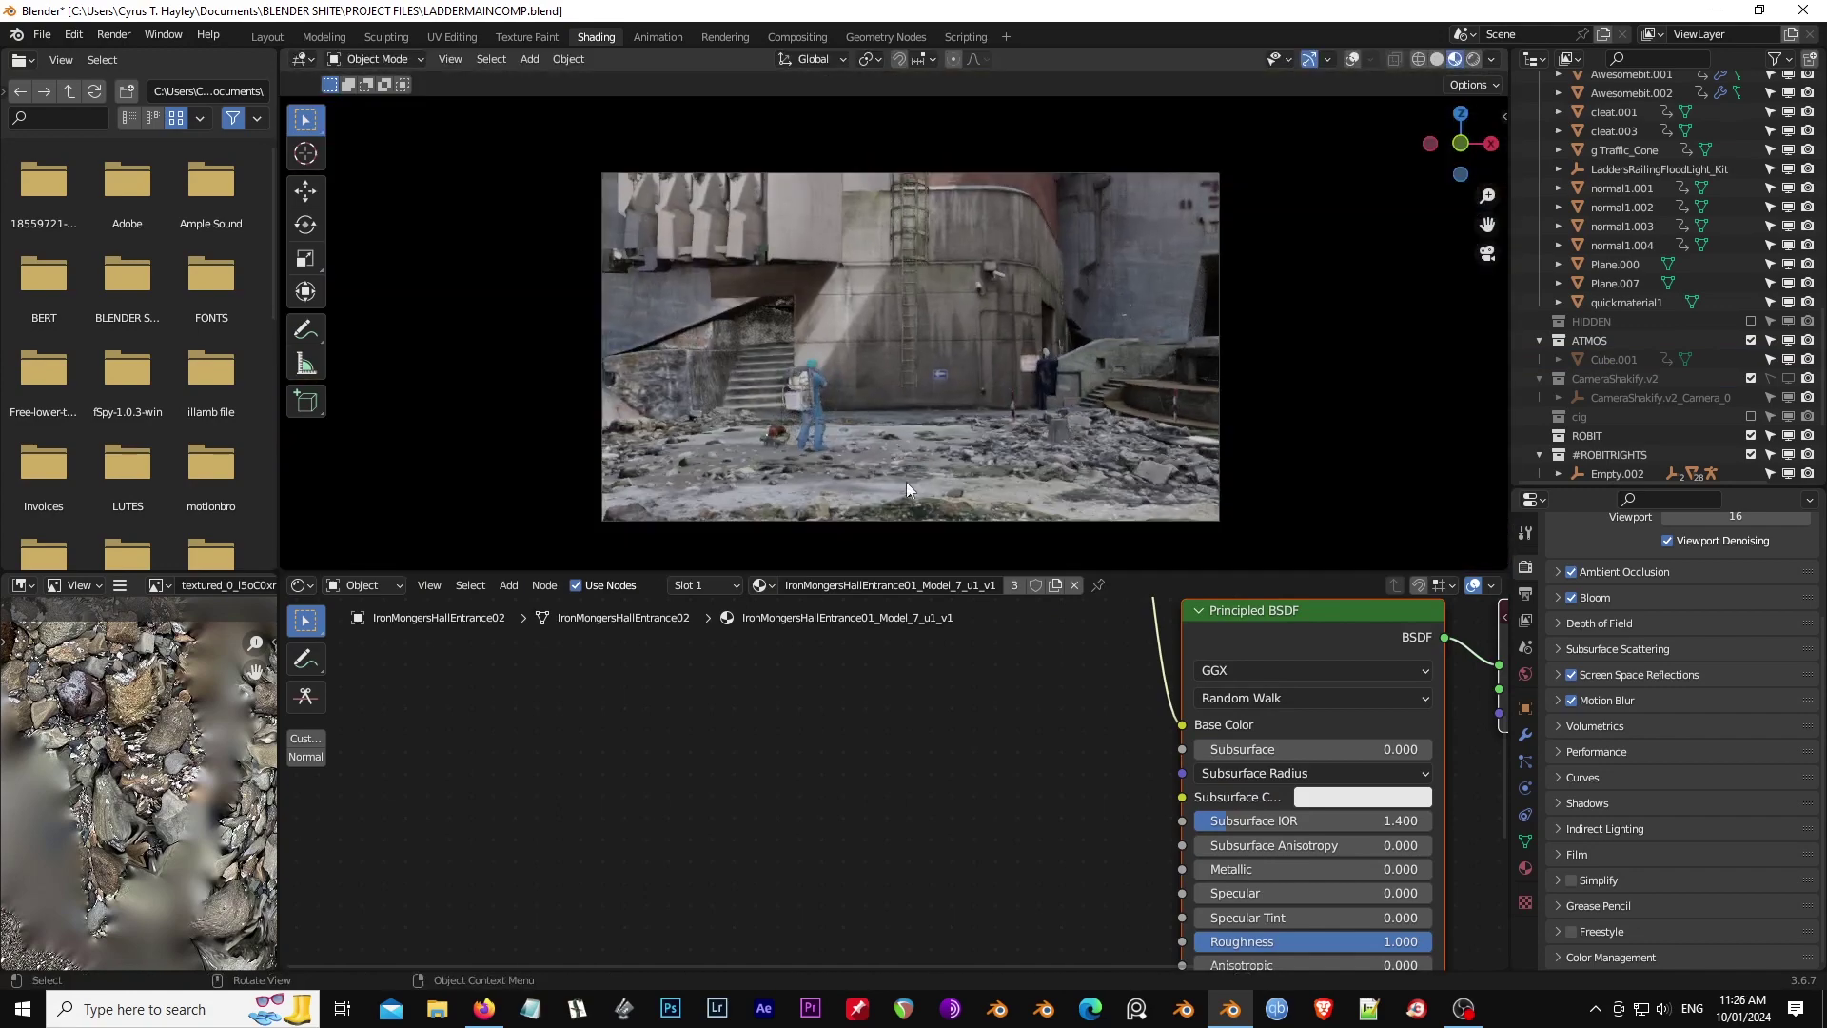
{"action": "left_click", "coordinate": [1473, 59]}
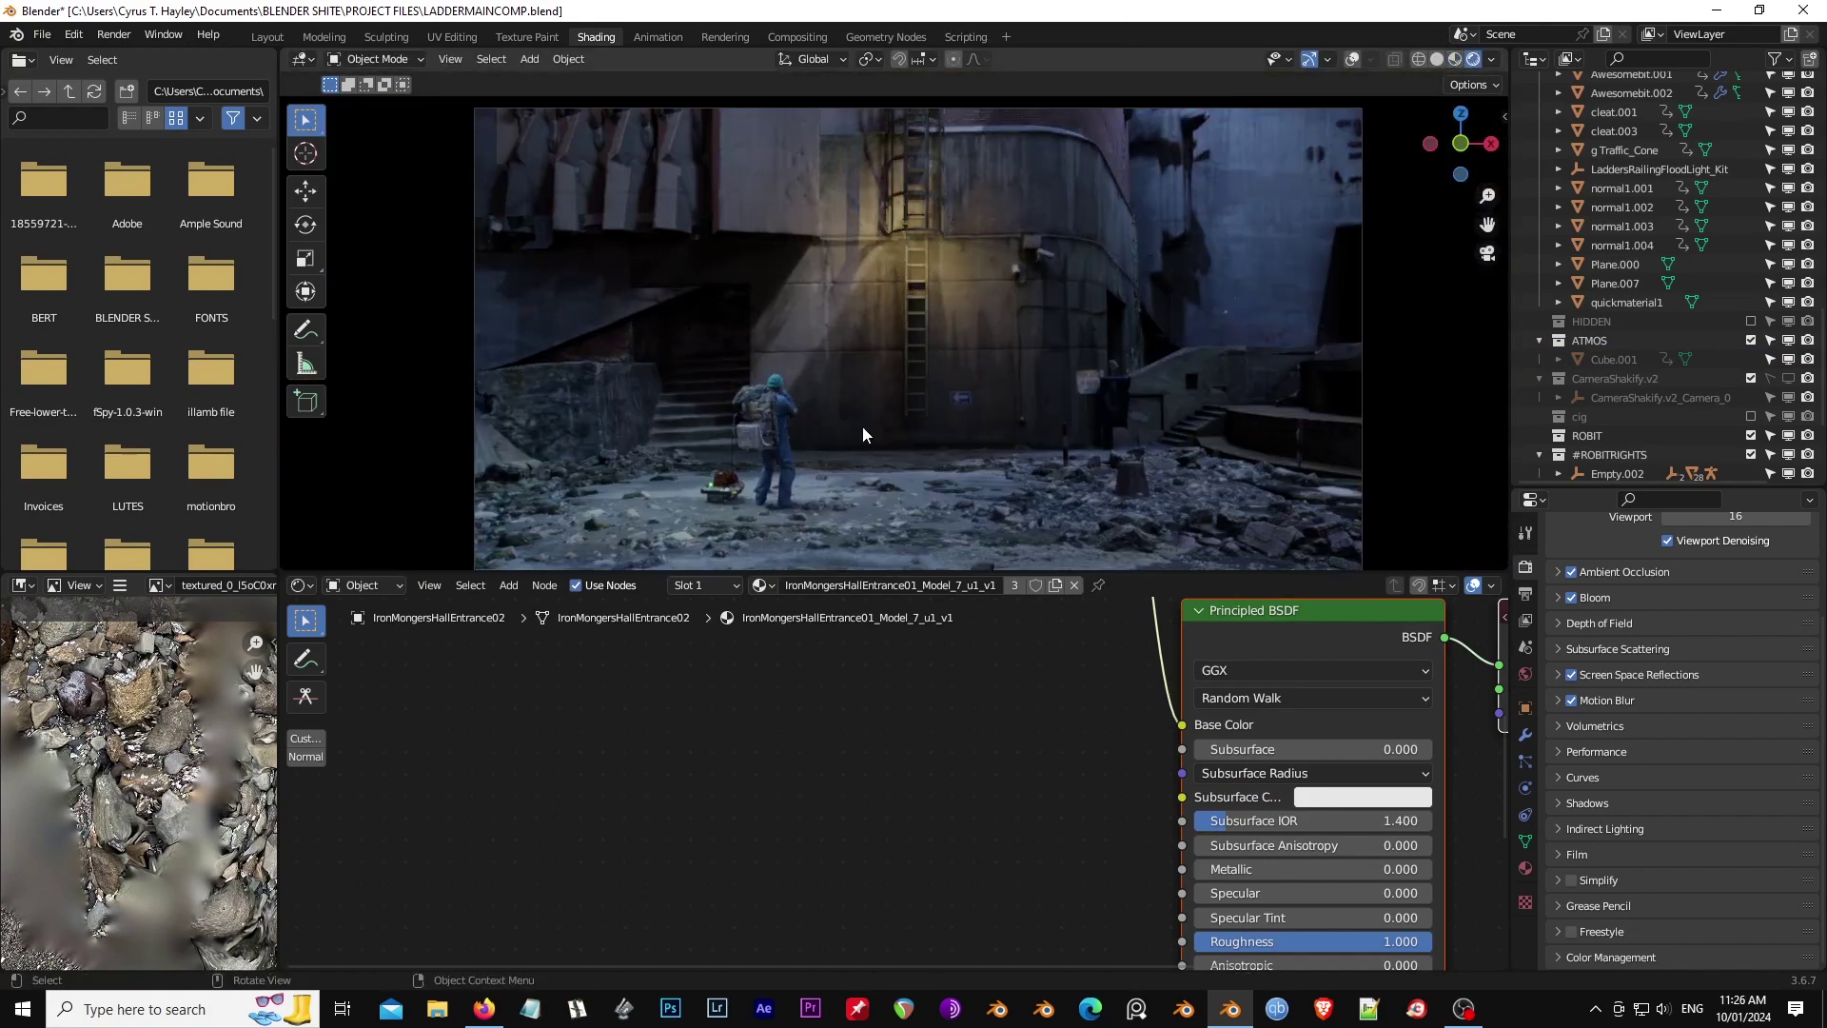
{"action": "scroll", "coordinate": [862, 426], "scroll_direction": "up", "scroll_amount": 2}
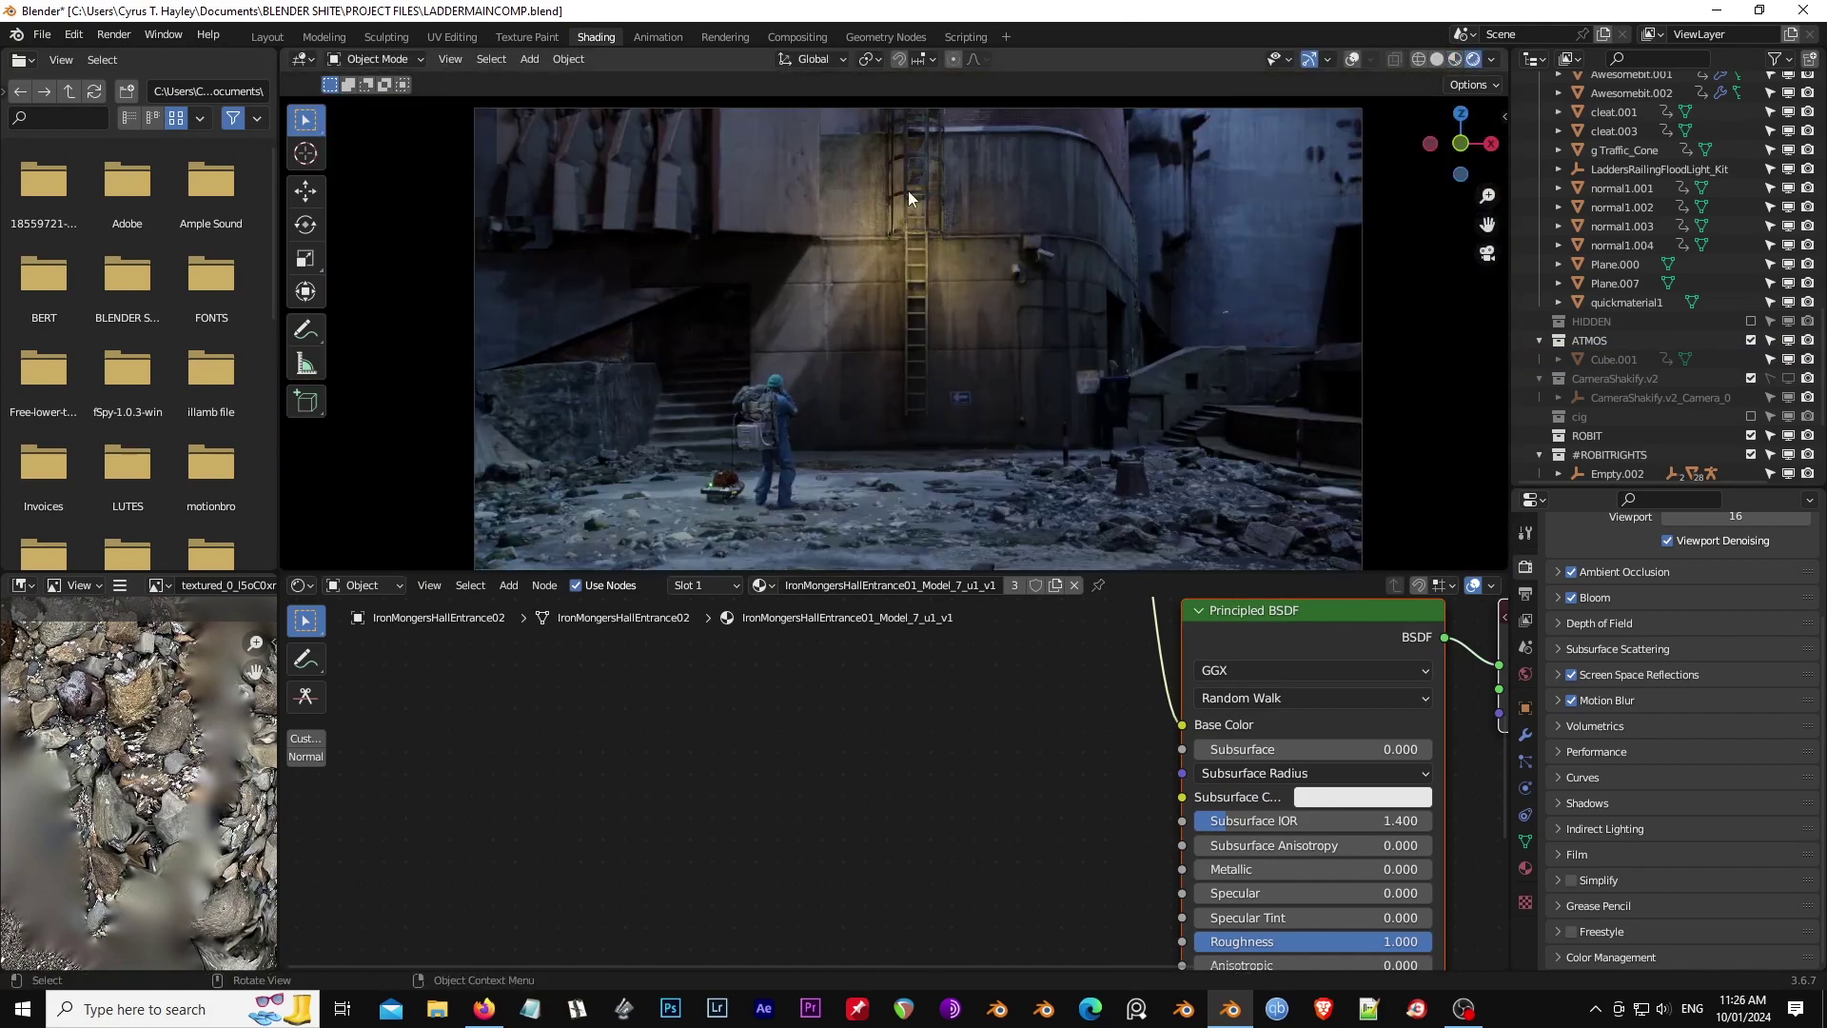
{"action": "left_click", "coordinate": [772, 400]}
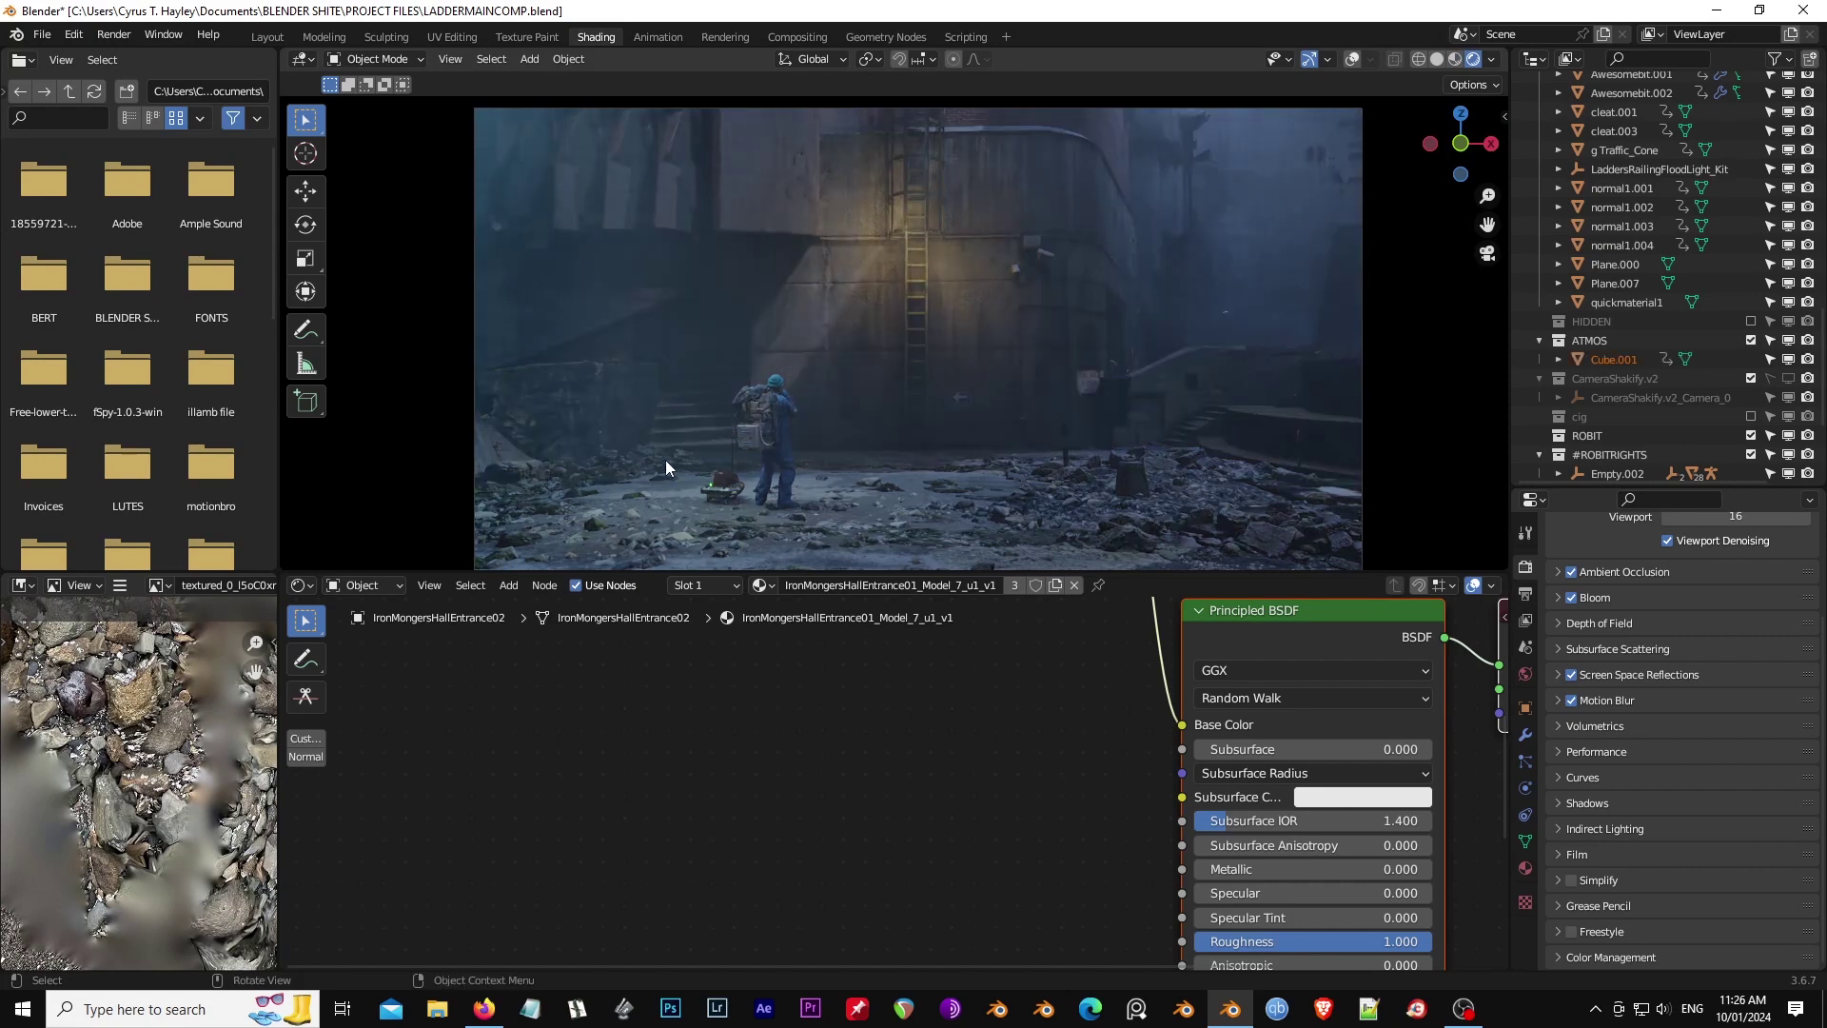
{"action": "scroll", "coordinate": [916, 382], "scroll_direction": "down", "scroll_amount": 1}
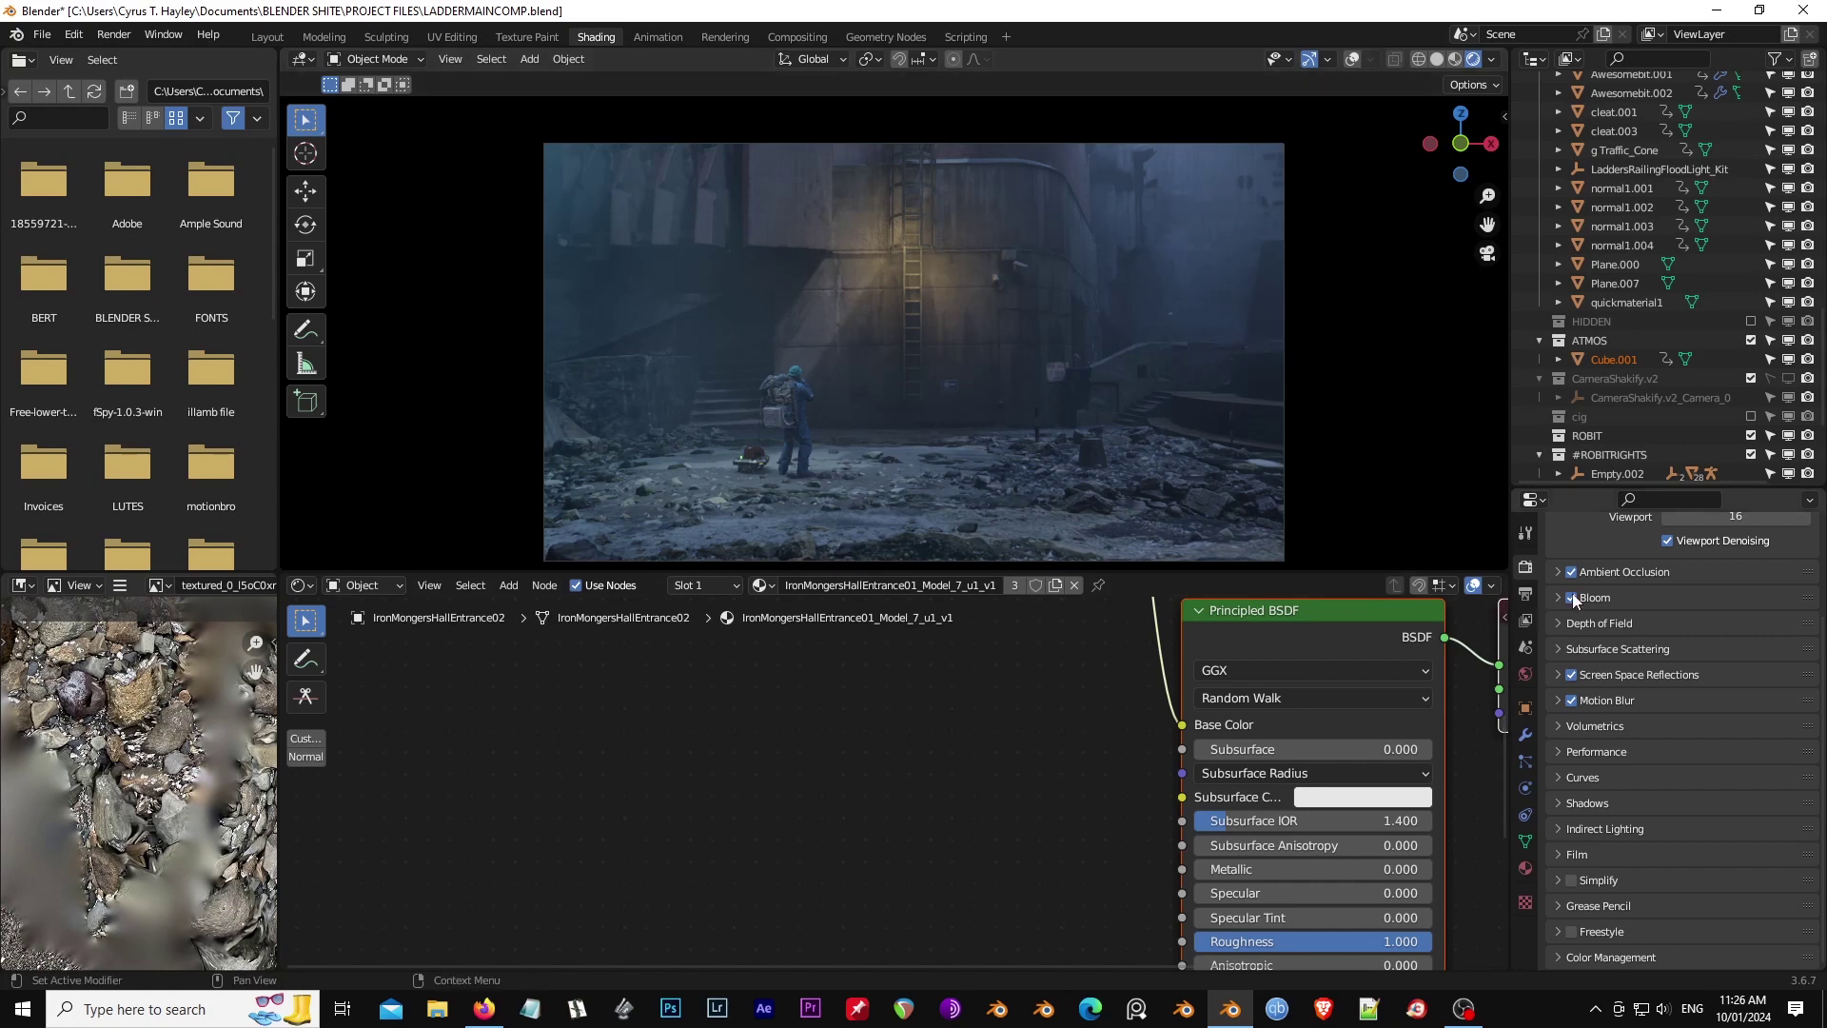
Step: Expand Ambient Occlusion and toggle it off and on to compare, leaving it enabled
{"action": "scroll", "coordinate": [1642, 607], "scroll_direction": "up", "scroll_amount": 4}
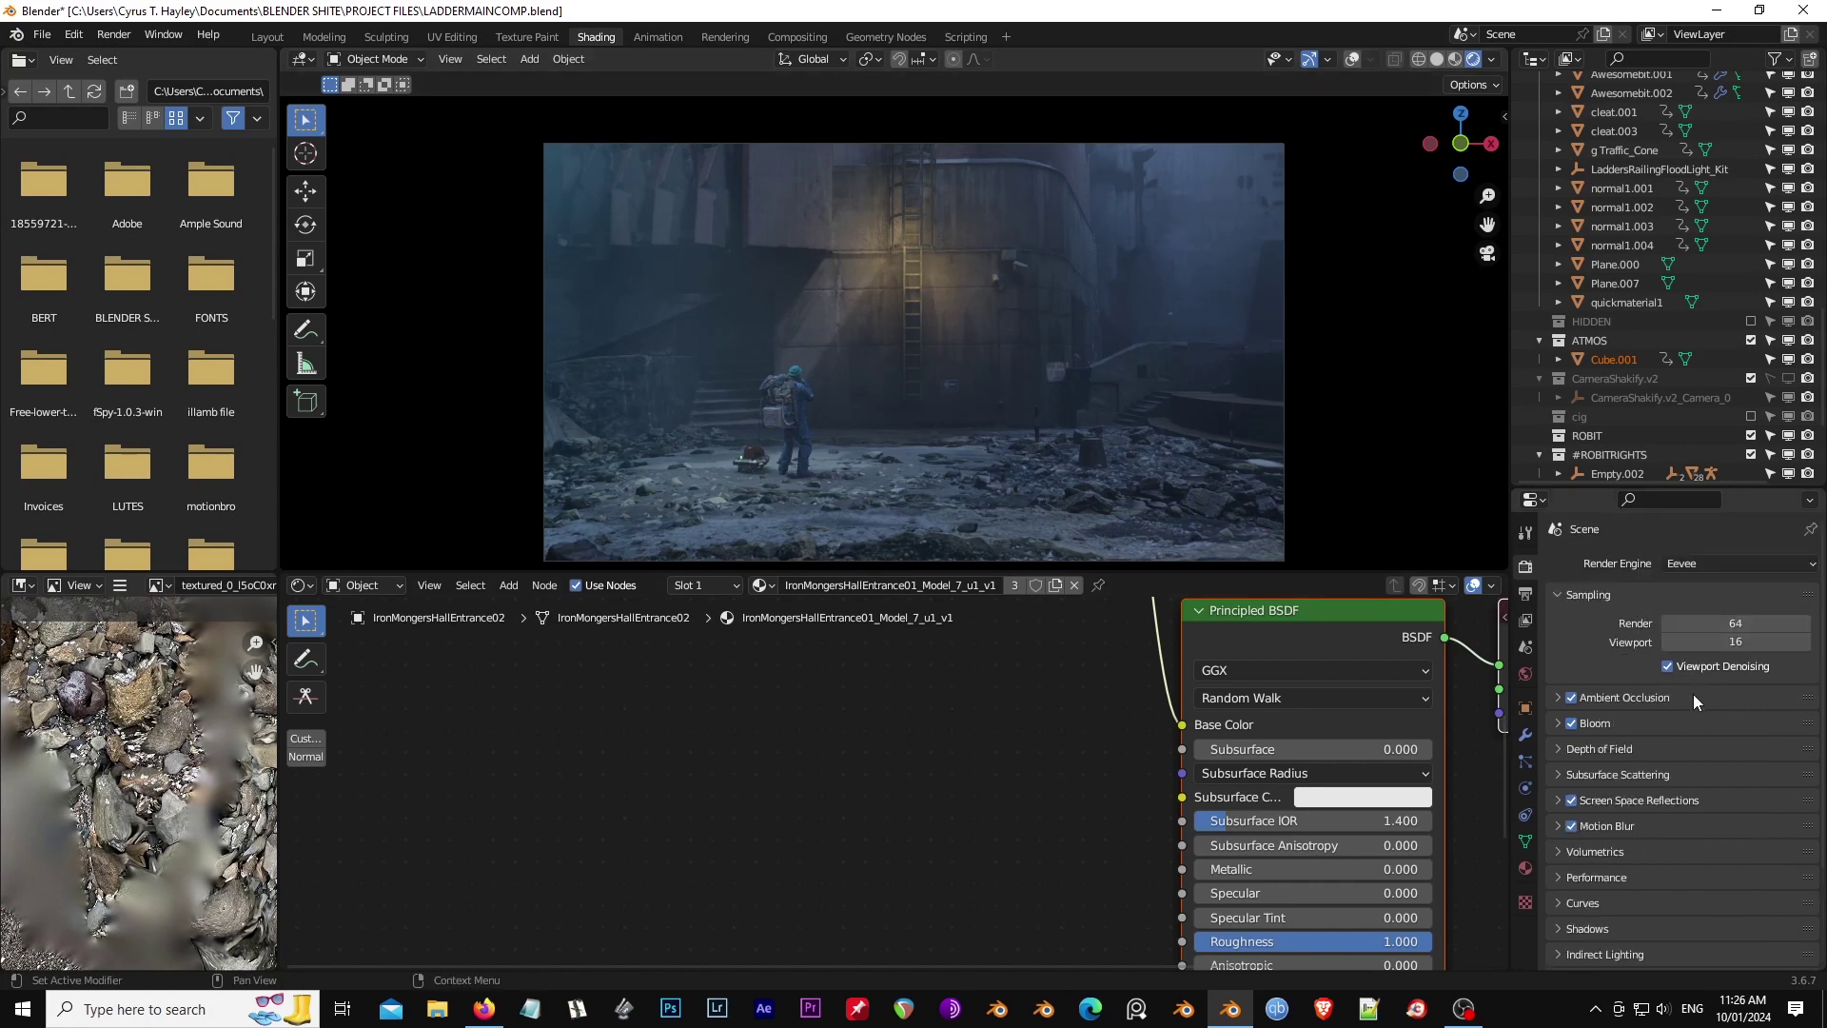
{"action": "left_click", "coordinate": [1557, 698]}
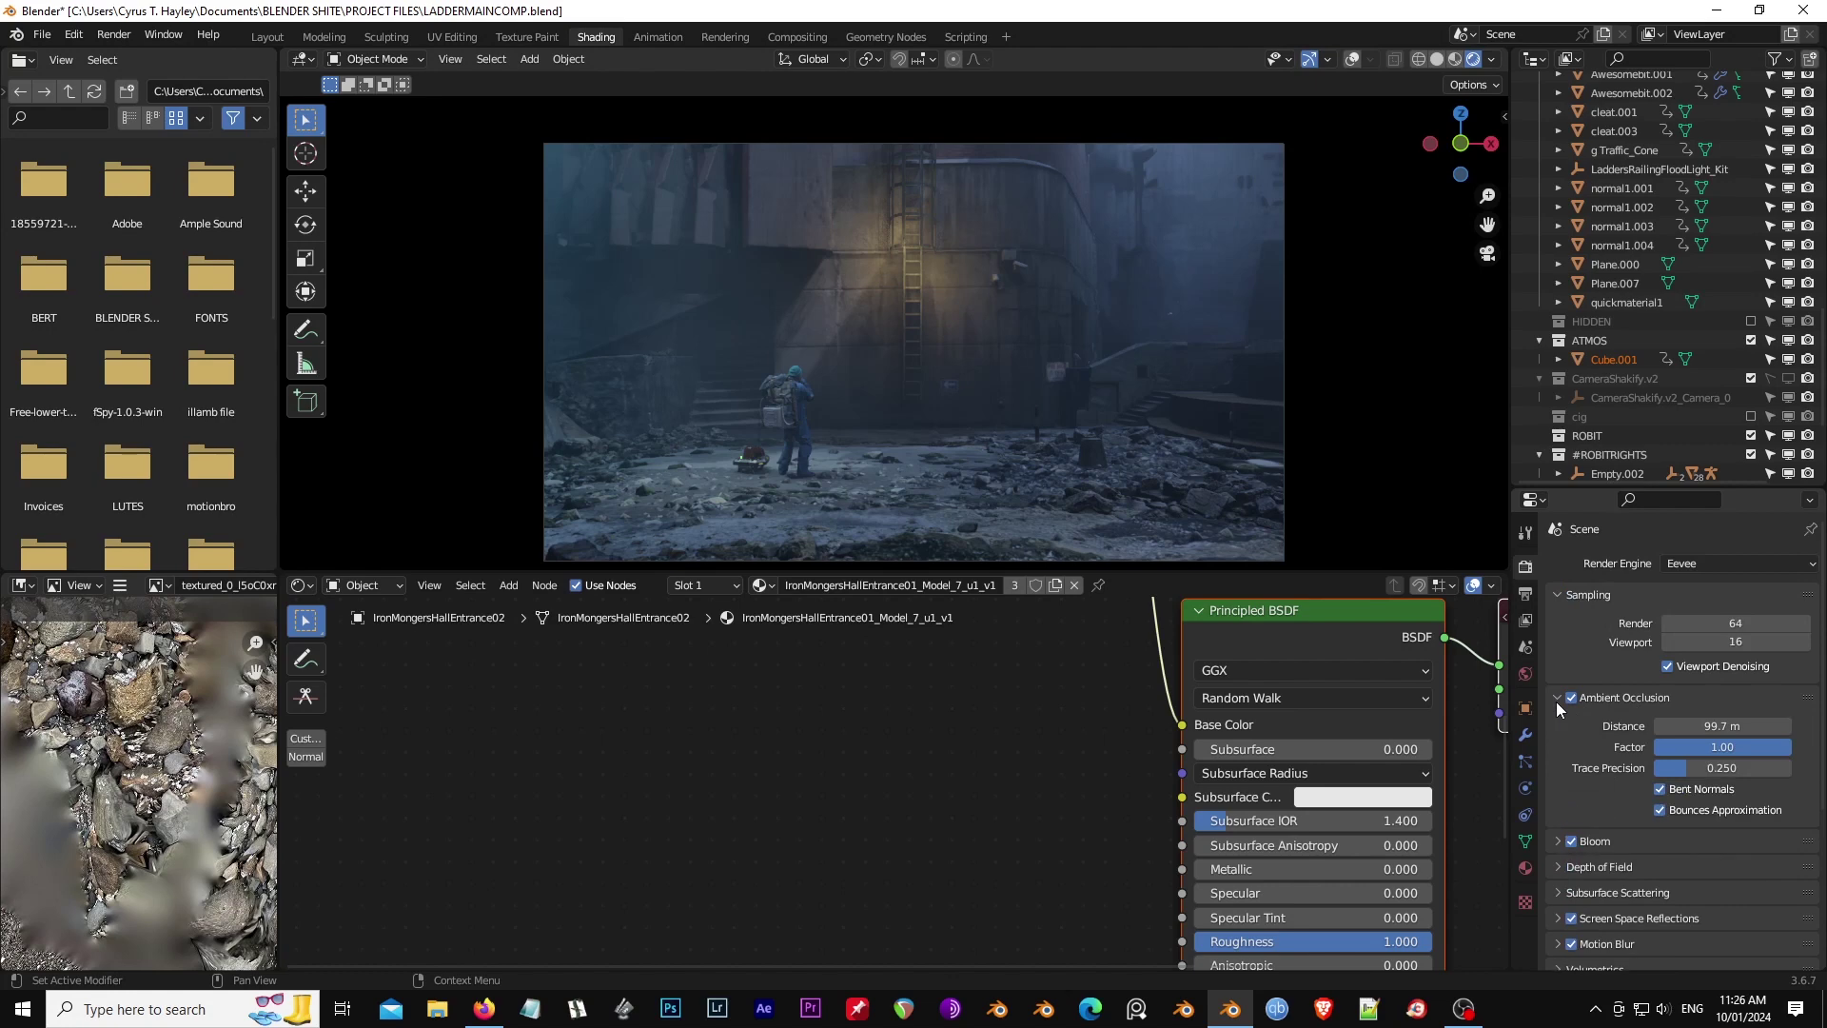
{"action": "left_click", "coordinate": [1571, 698]}
{"action": "left_click", "coordinate": [1572, 697]}
{"action": "left_click", "coordinate": [1571, 697]}
{"action": "left_click", "coordinate": [1572, 696]}
Step: Try Jitter Camera and High Quality Slight Defocus in Depth of Field, disable both, then expand Screen Space Reflections
{"action": "scroll", "coordinate": [1597, 775], "scroll_direction": "down", "scroll_amount": 2}
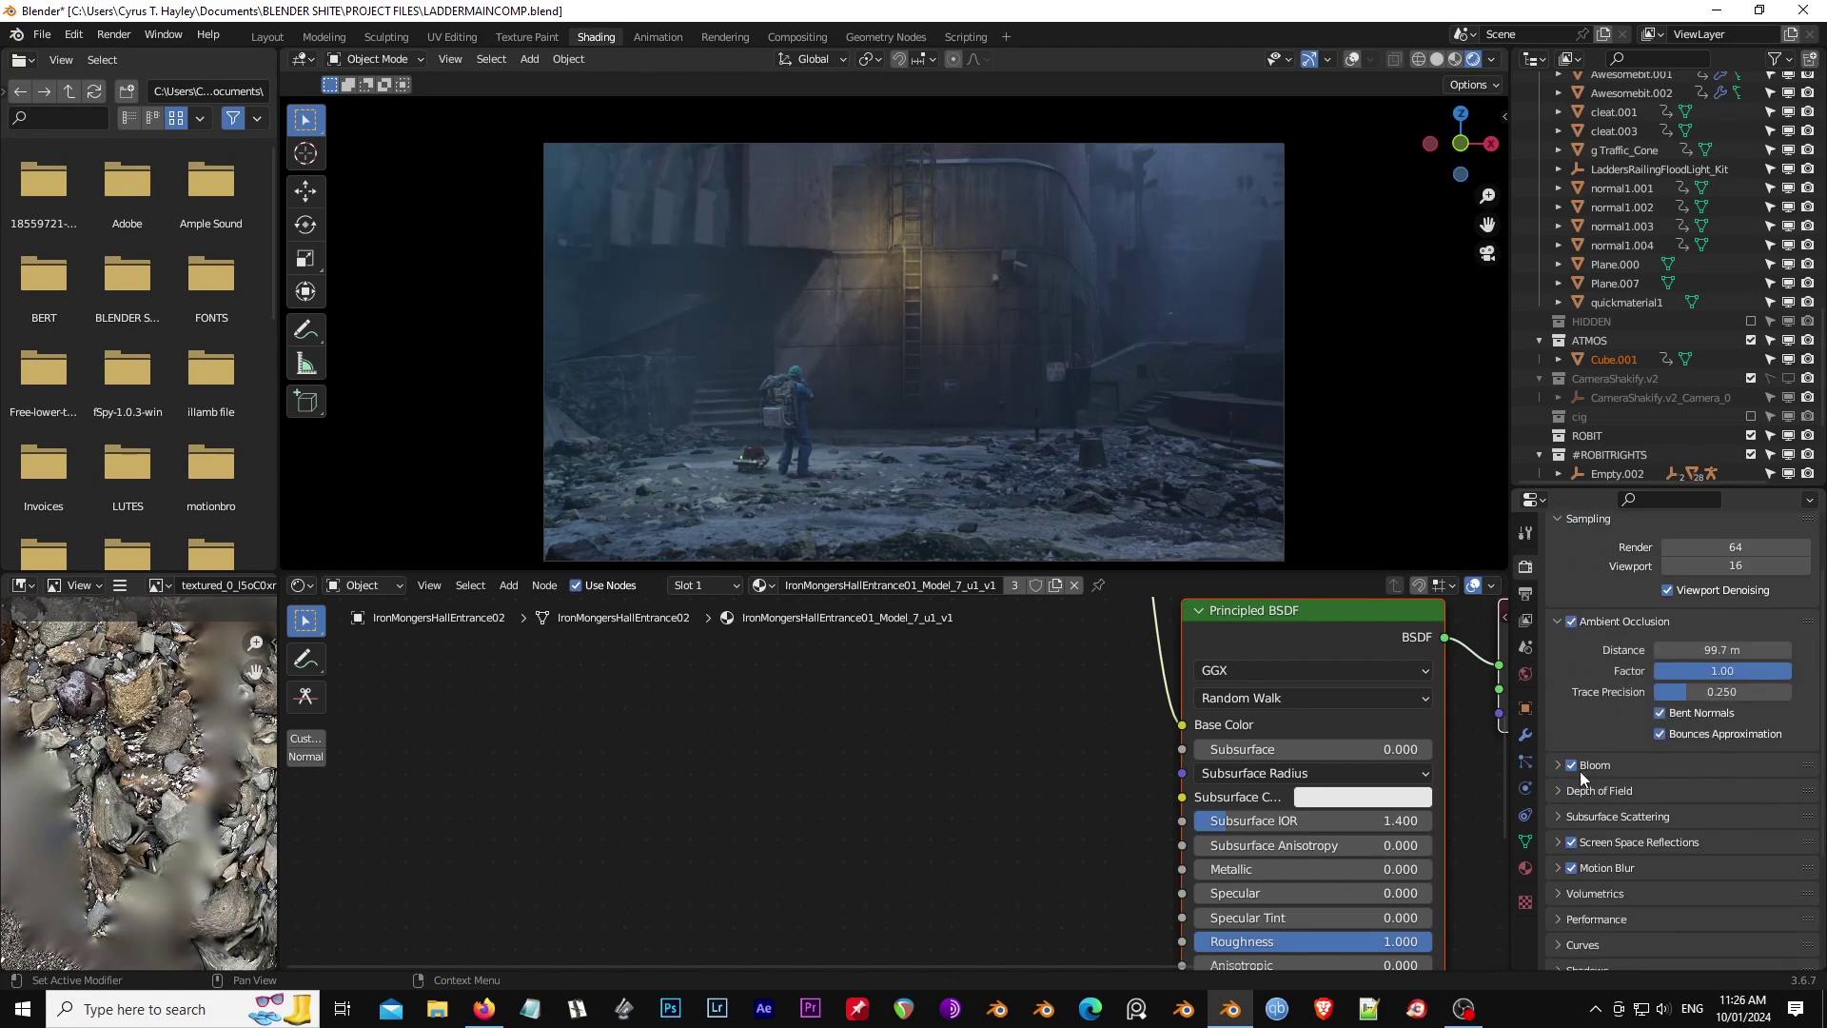
{"action": "scroll", "coordinate": [1580, 795], "scroll_direction": "down", "scroll_amount": 2}
{"action": "left_click", "coordinate": [1558, 715]}
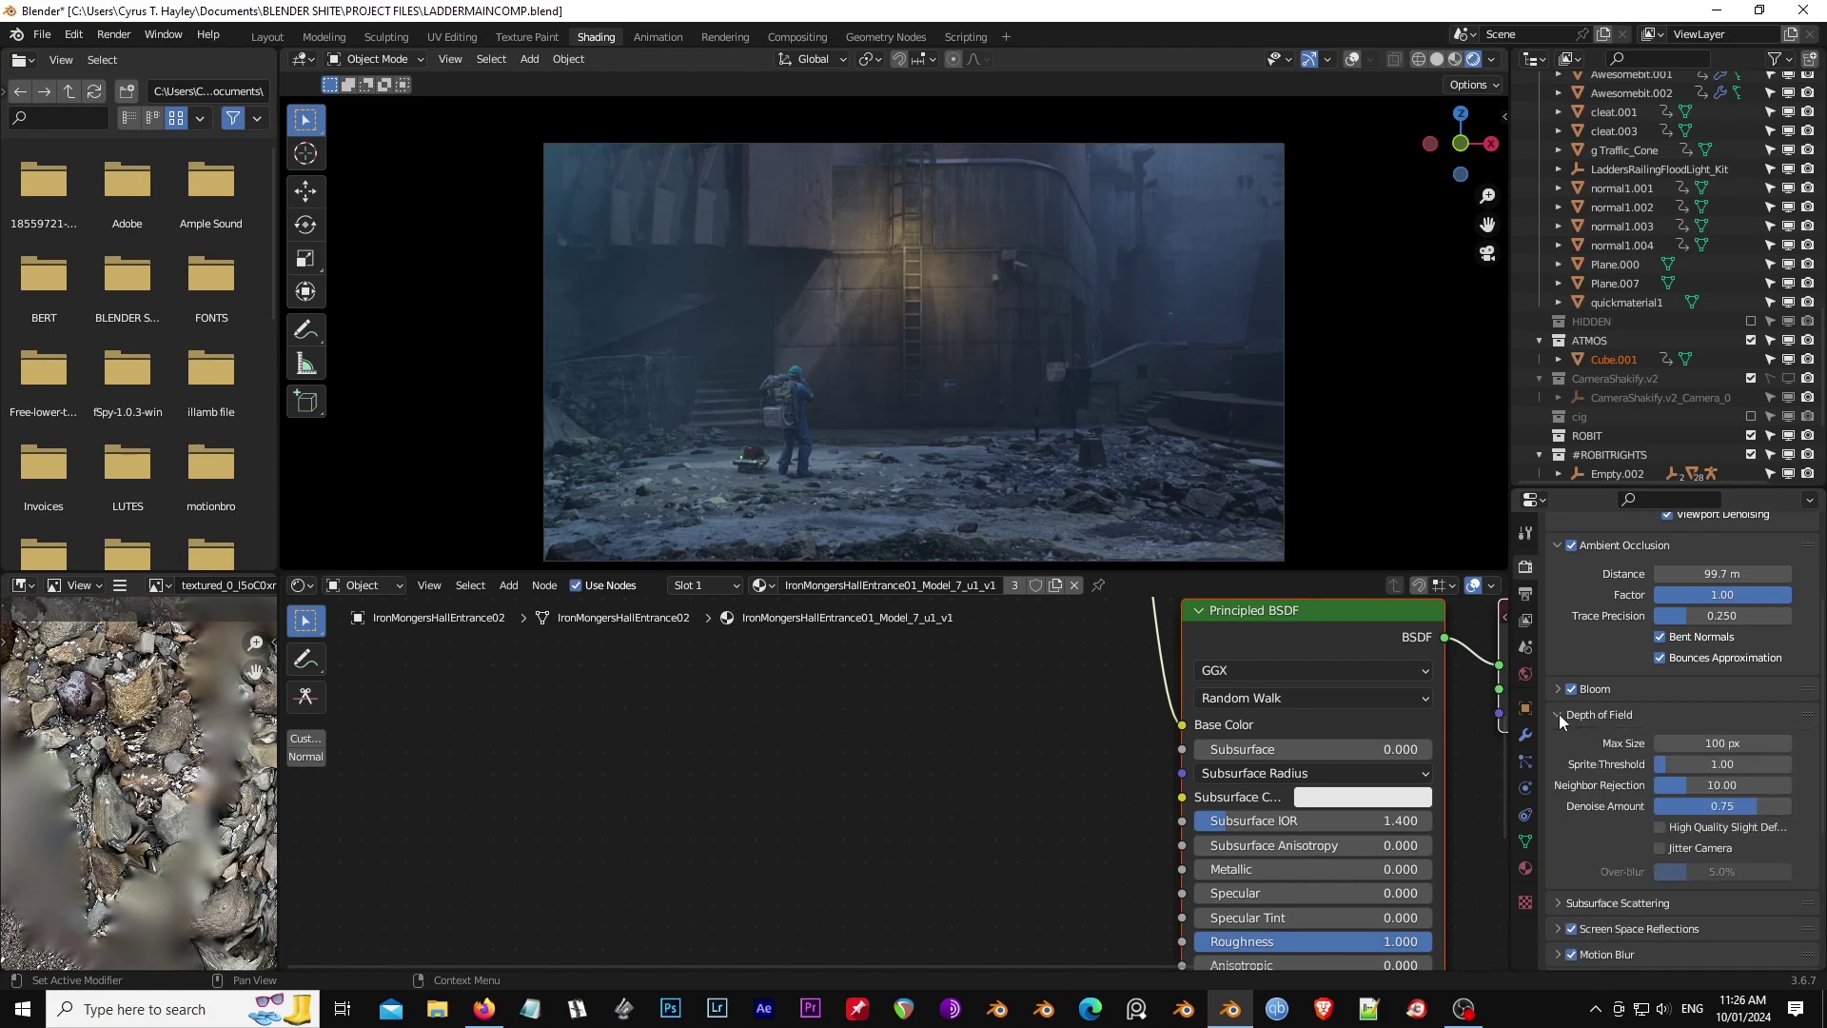
{"action": "left_click", "coordinate": [1663, 847]}
{"action": "left_click", "coordinate": [1659, 833]}
{"action": "left_click", "coordinate": [1659, 847]}
{"action": "left_click", "coordinate": [1660, 827]}
{"action": "scroll", "coordinate": [1617, 822], "scroll_direction": "down", "scroll_amount": 4}
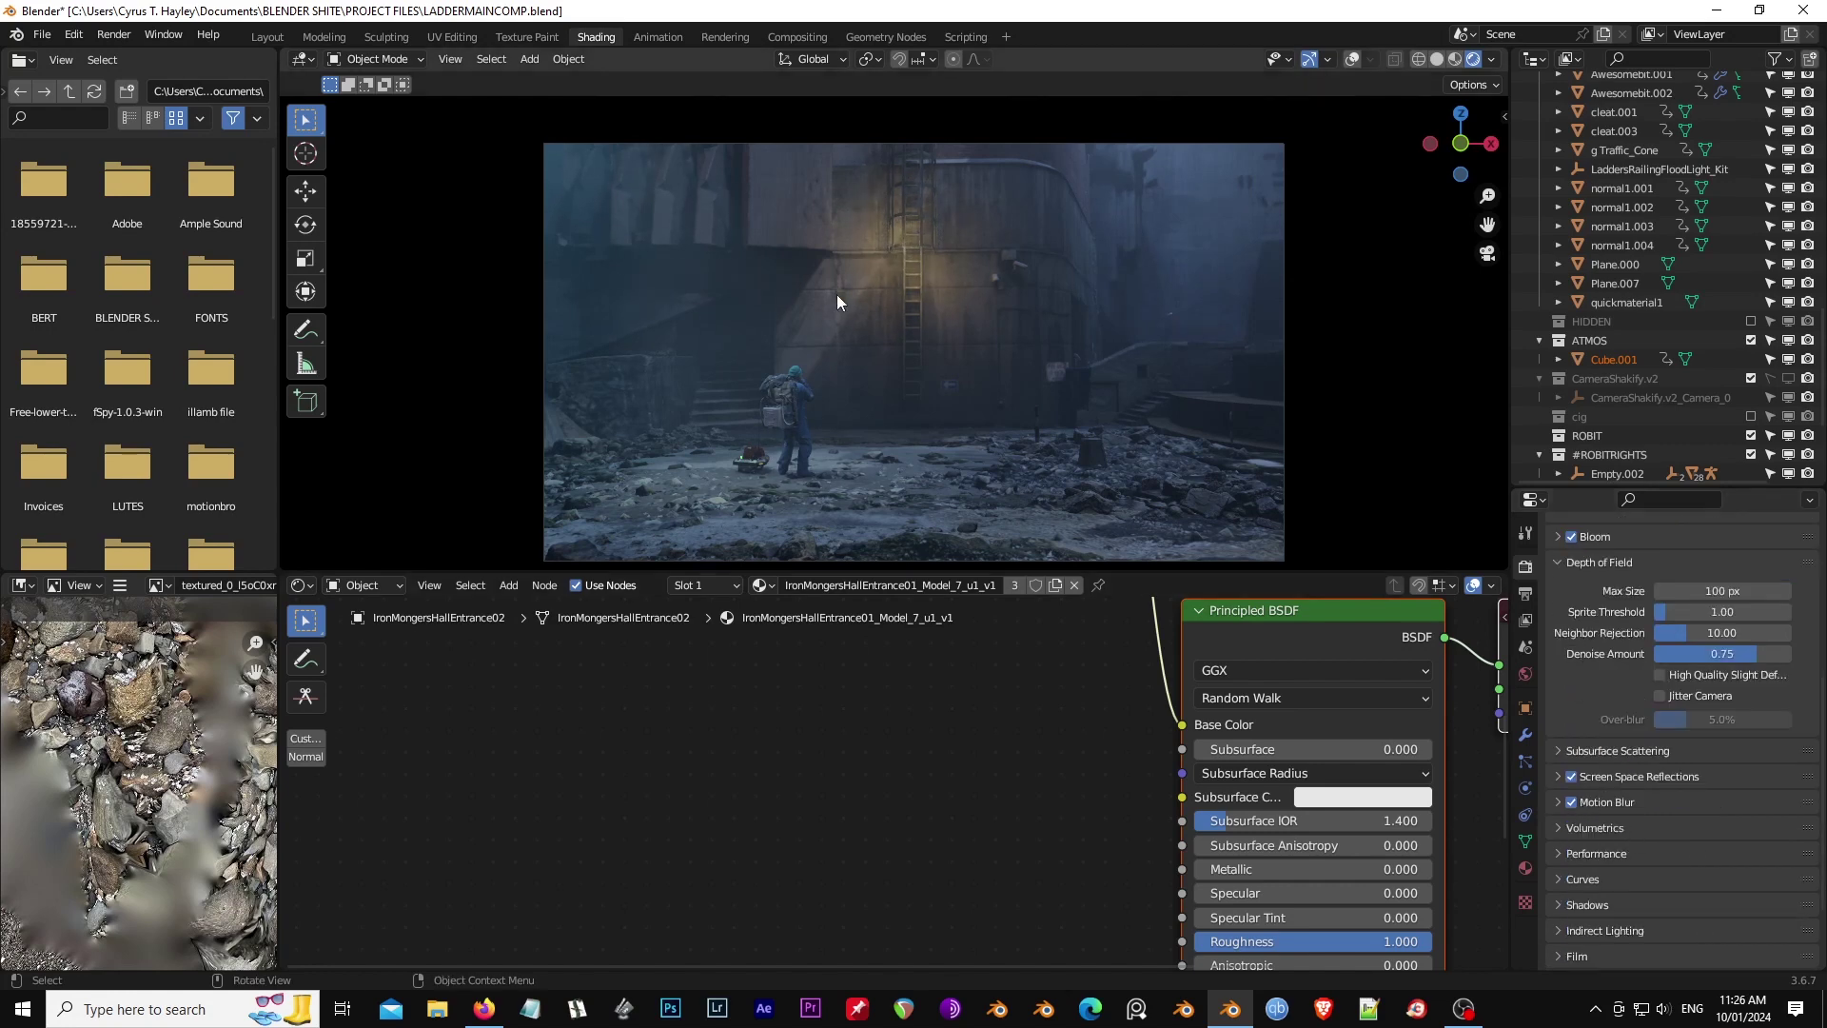
{"action": "left_click", "coordinate": [1562, 775]}
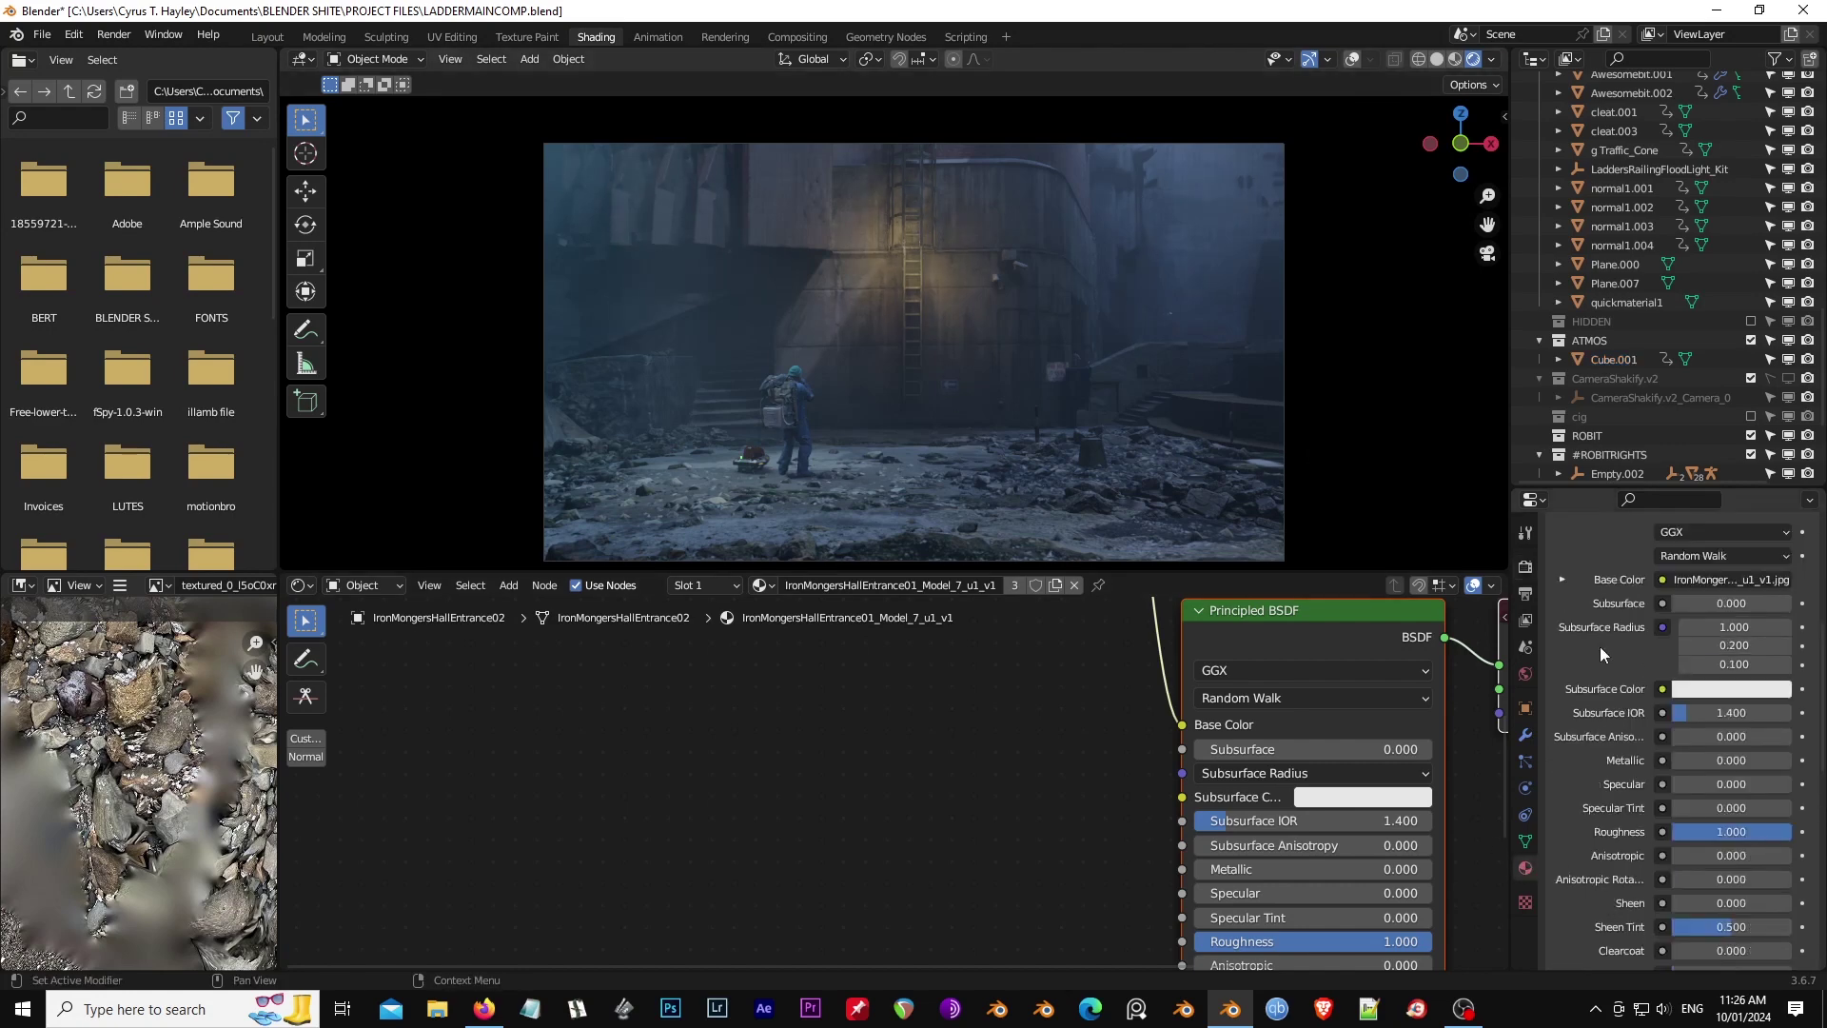
Step: Select the Slowed_Floor_Steam.001 plane, then the climber's backpack #White Case.001, with overlays on
{"action": "scroll", "coordinate": [1618, 709], "scroll_direction": "down", "scroll_amount": 15}
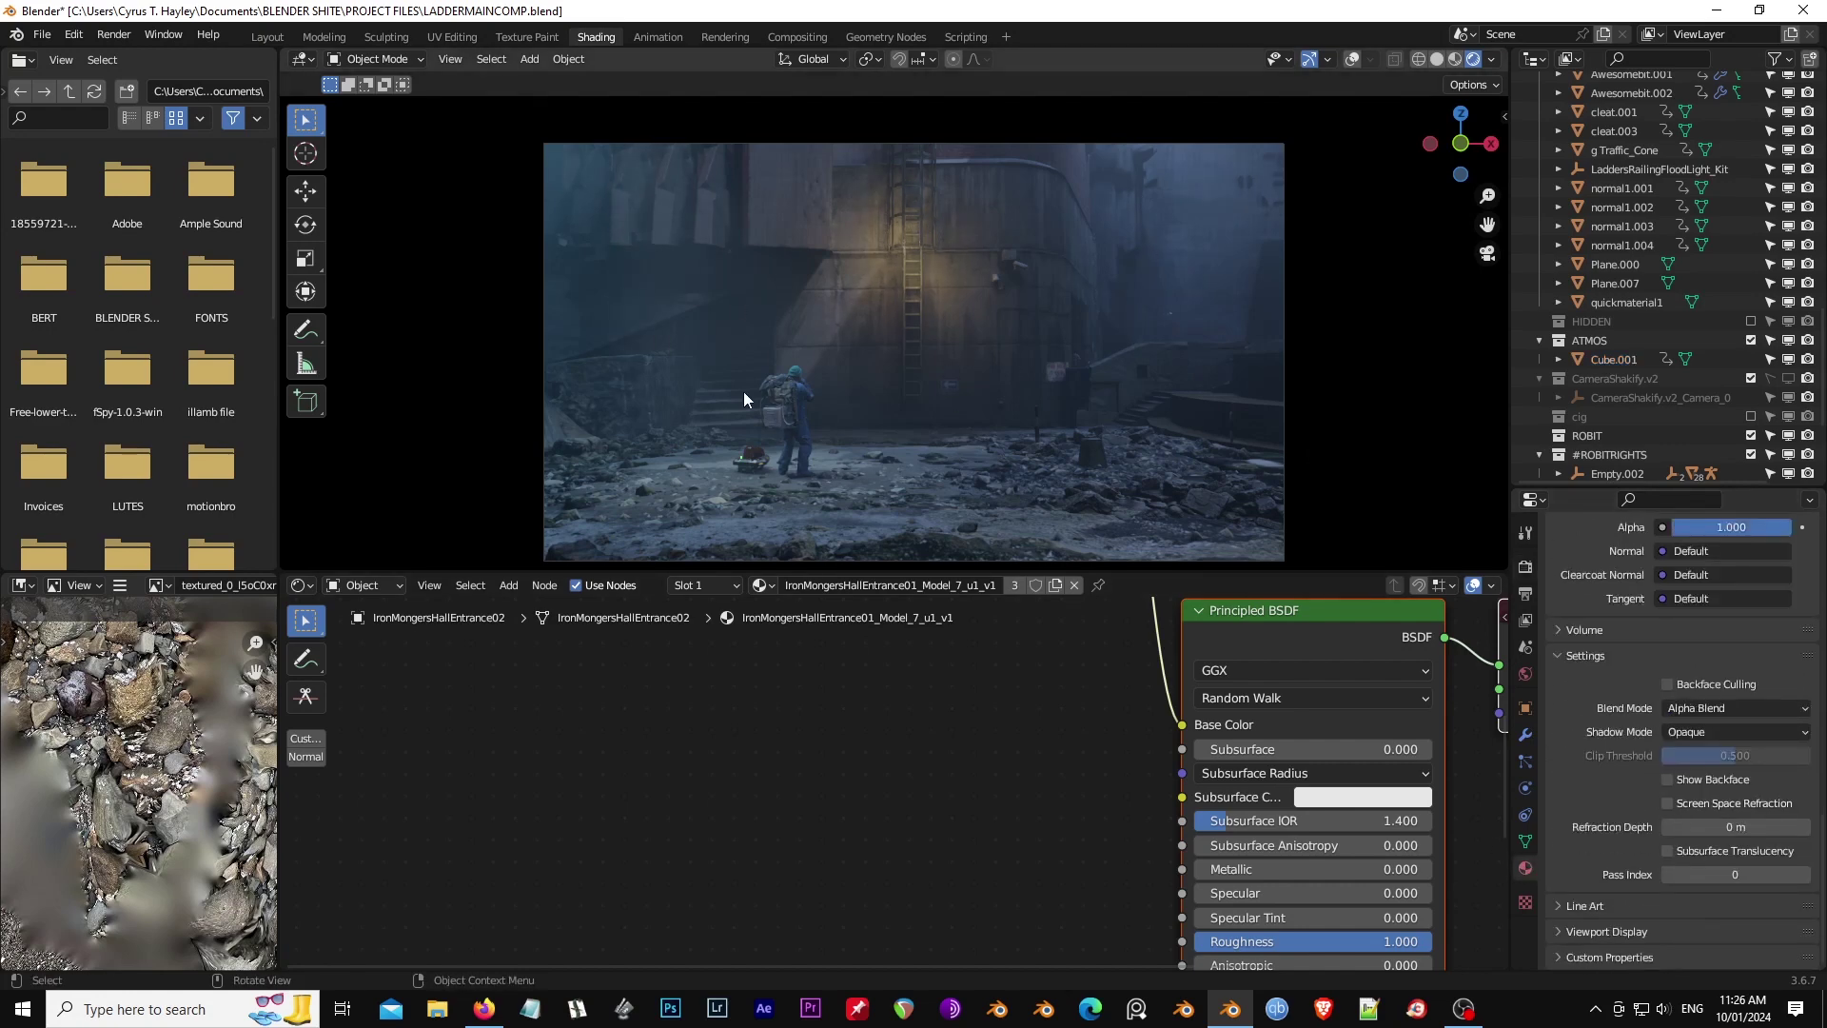
{"action": "left_click", "coordinate": [778, 419]}
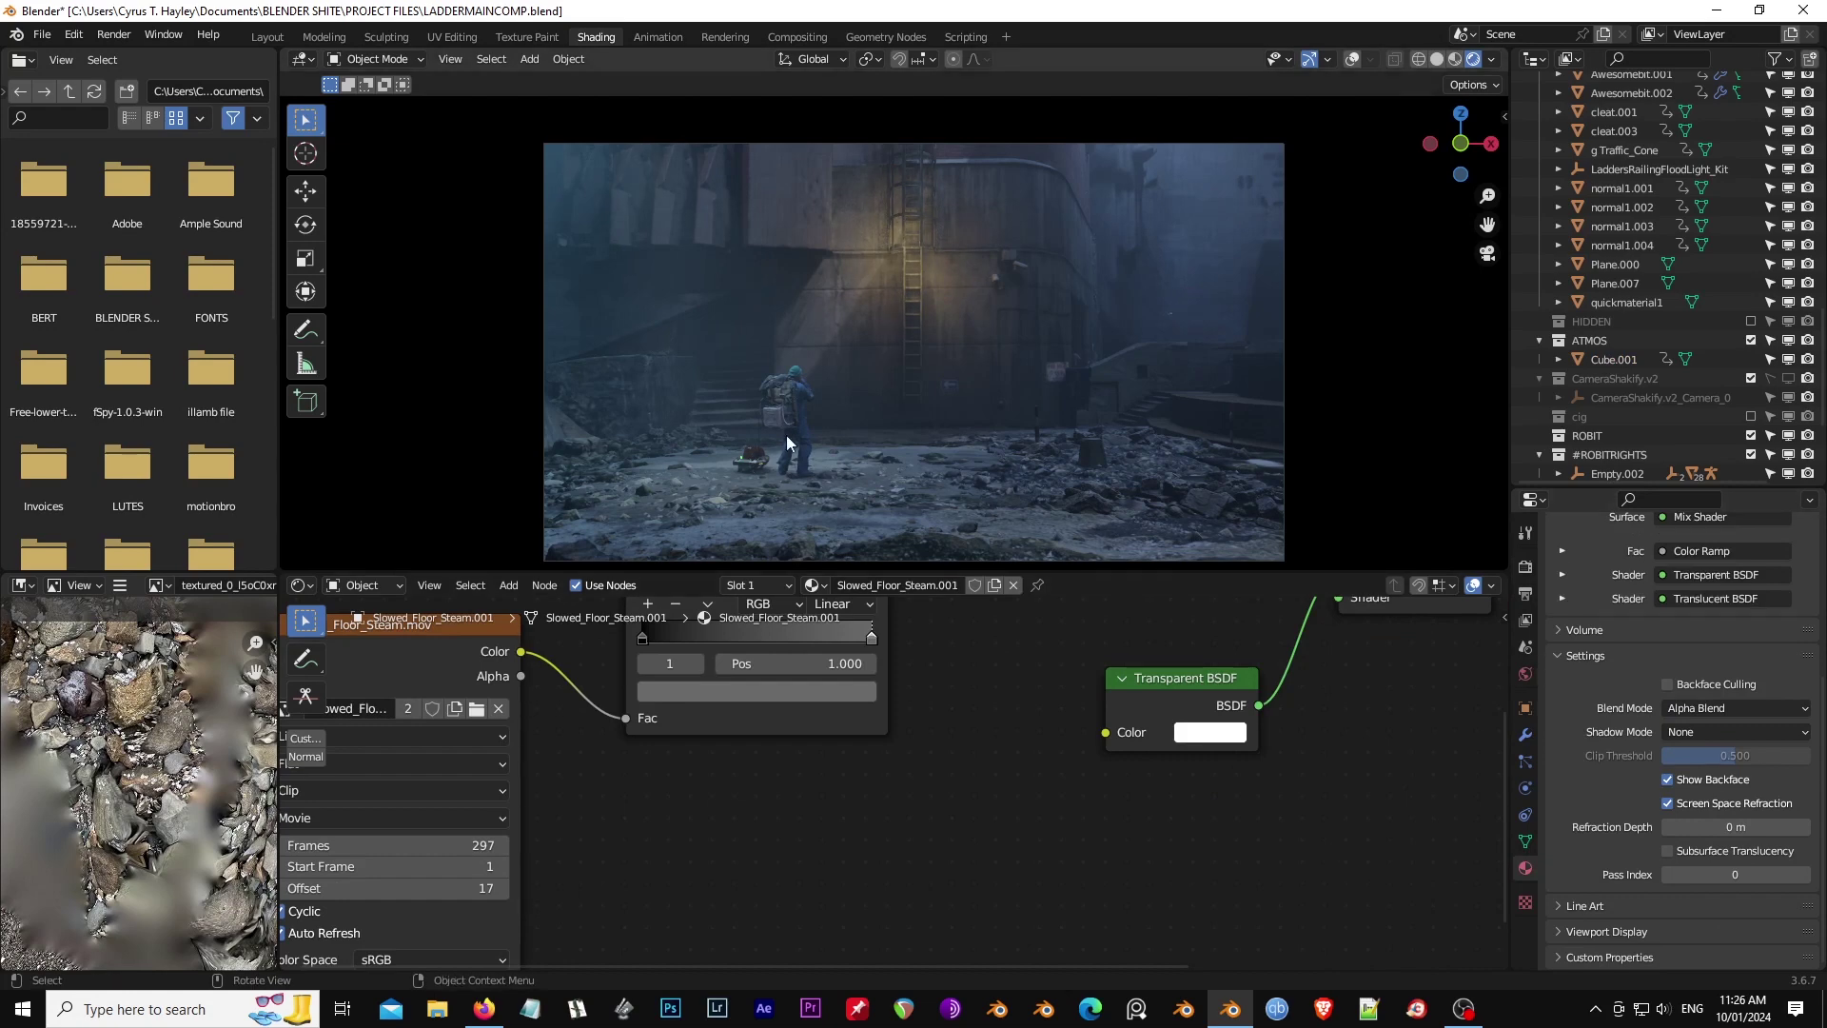
{"action": "left_click", "coordinate": [1350, 61]}
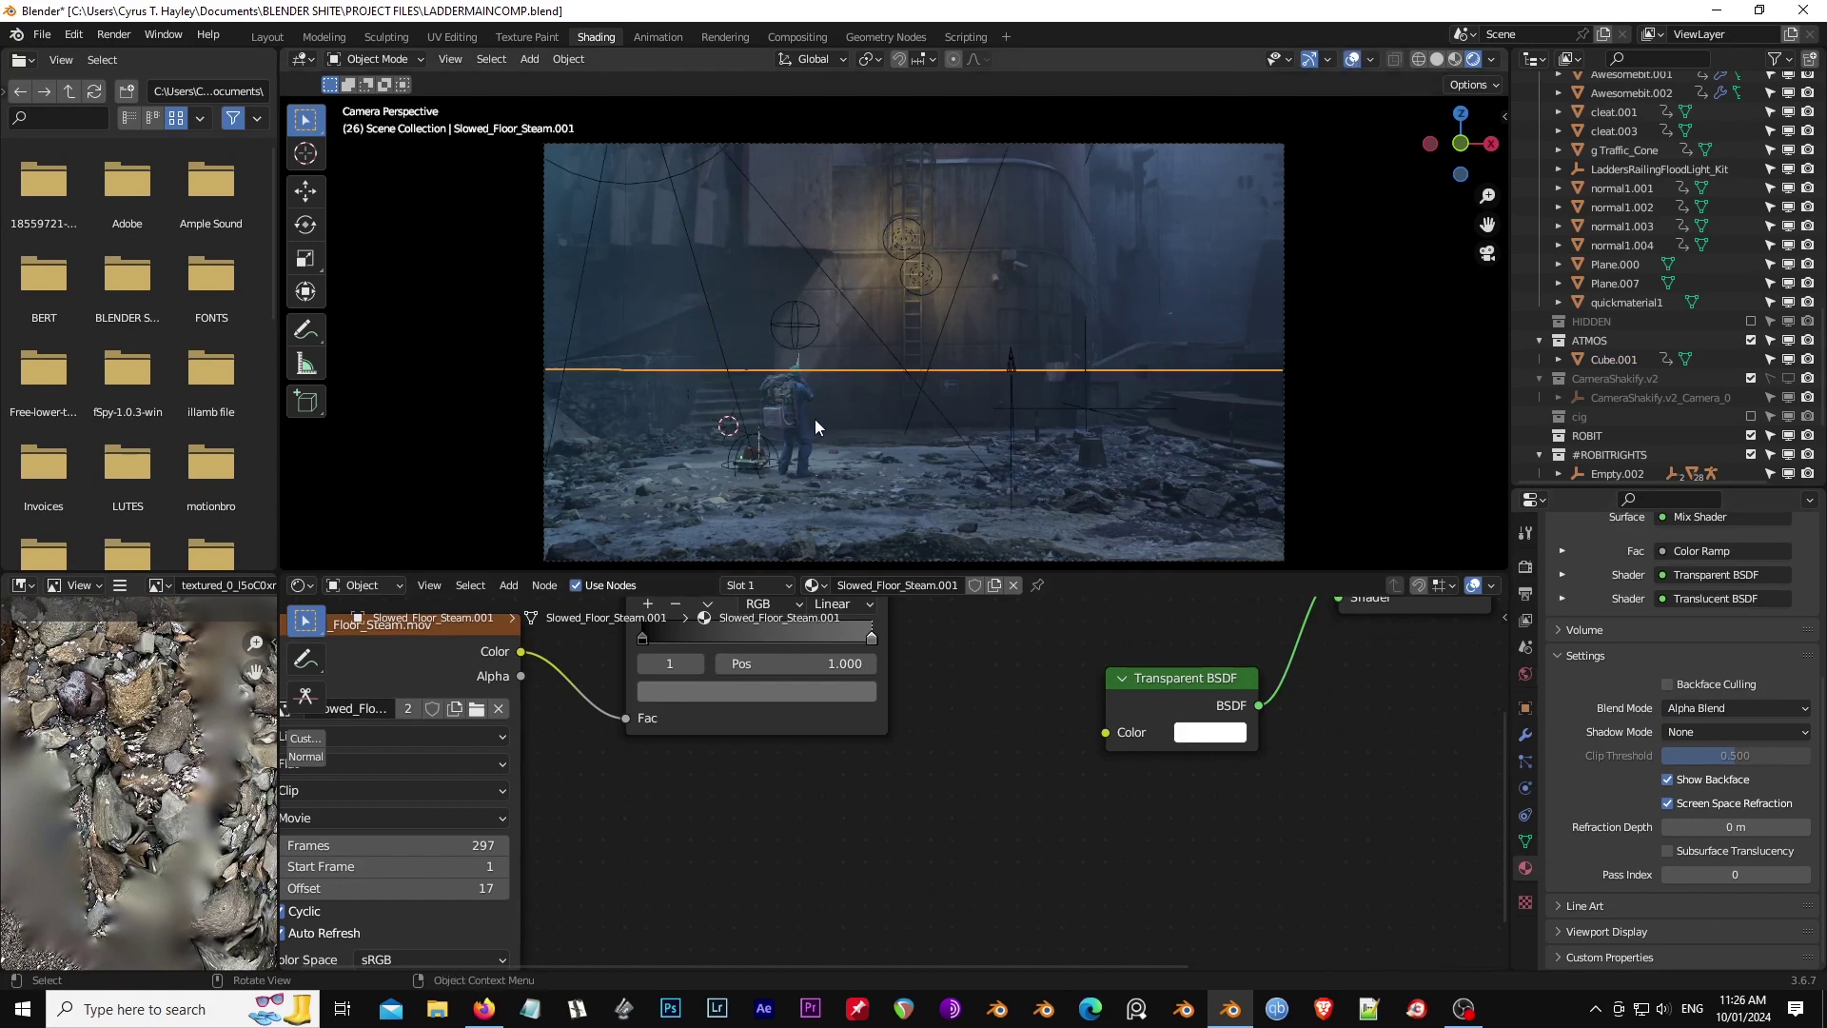
{"action": "left_click", "coordinate": [791, 432]}
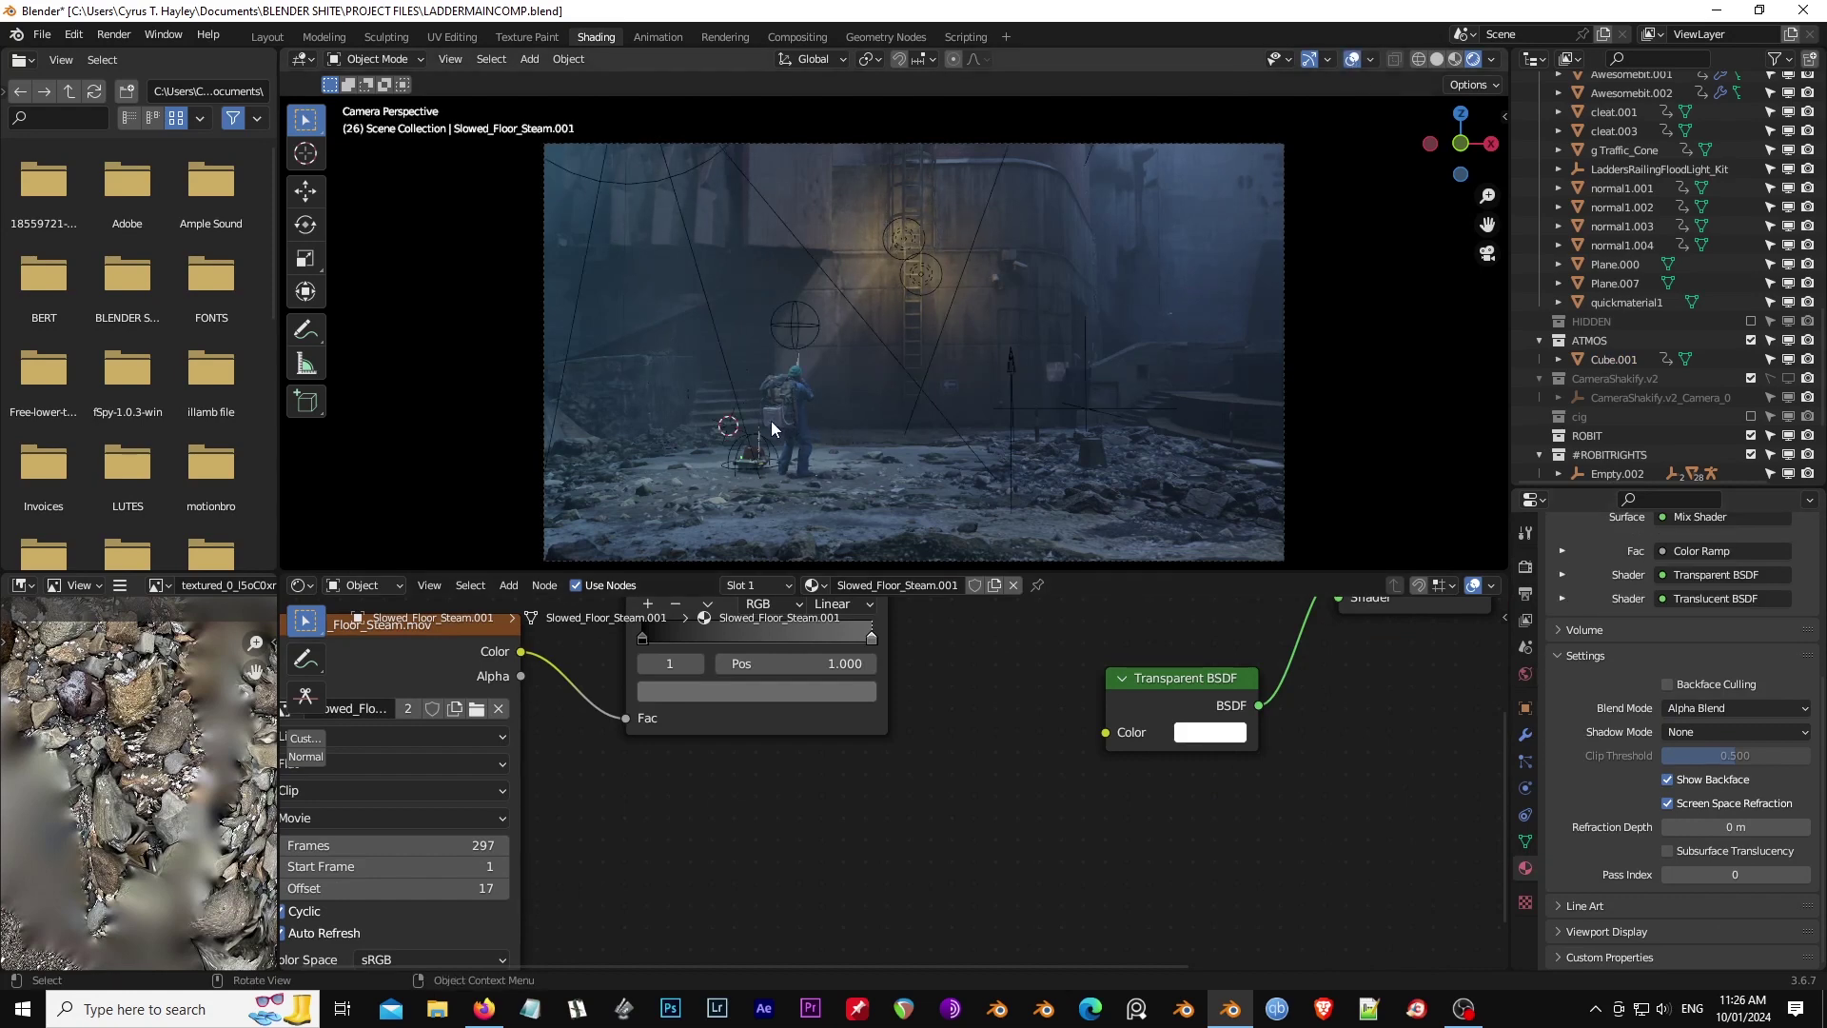
{"action": "left_click", "coordinate": [771, 420]}
{"action": "scroll", "coordinate": [1660, 847], "scroll_direction": "down", "scroll_amount": 12}
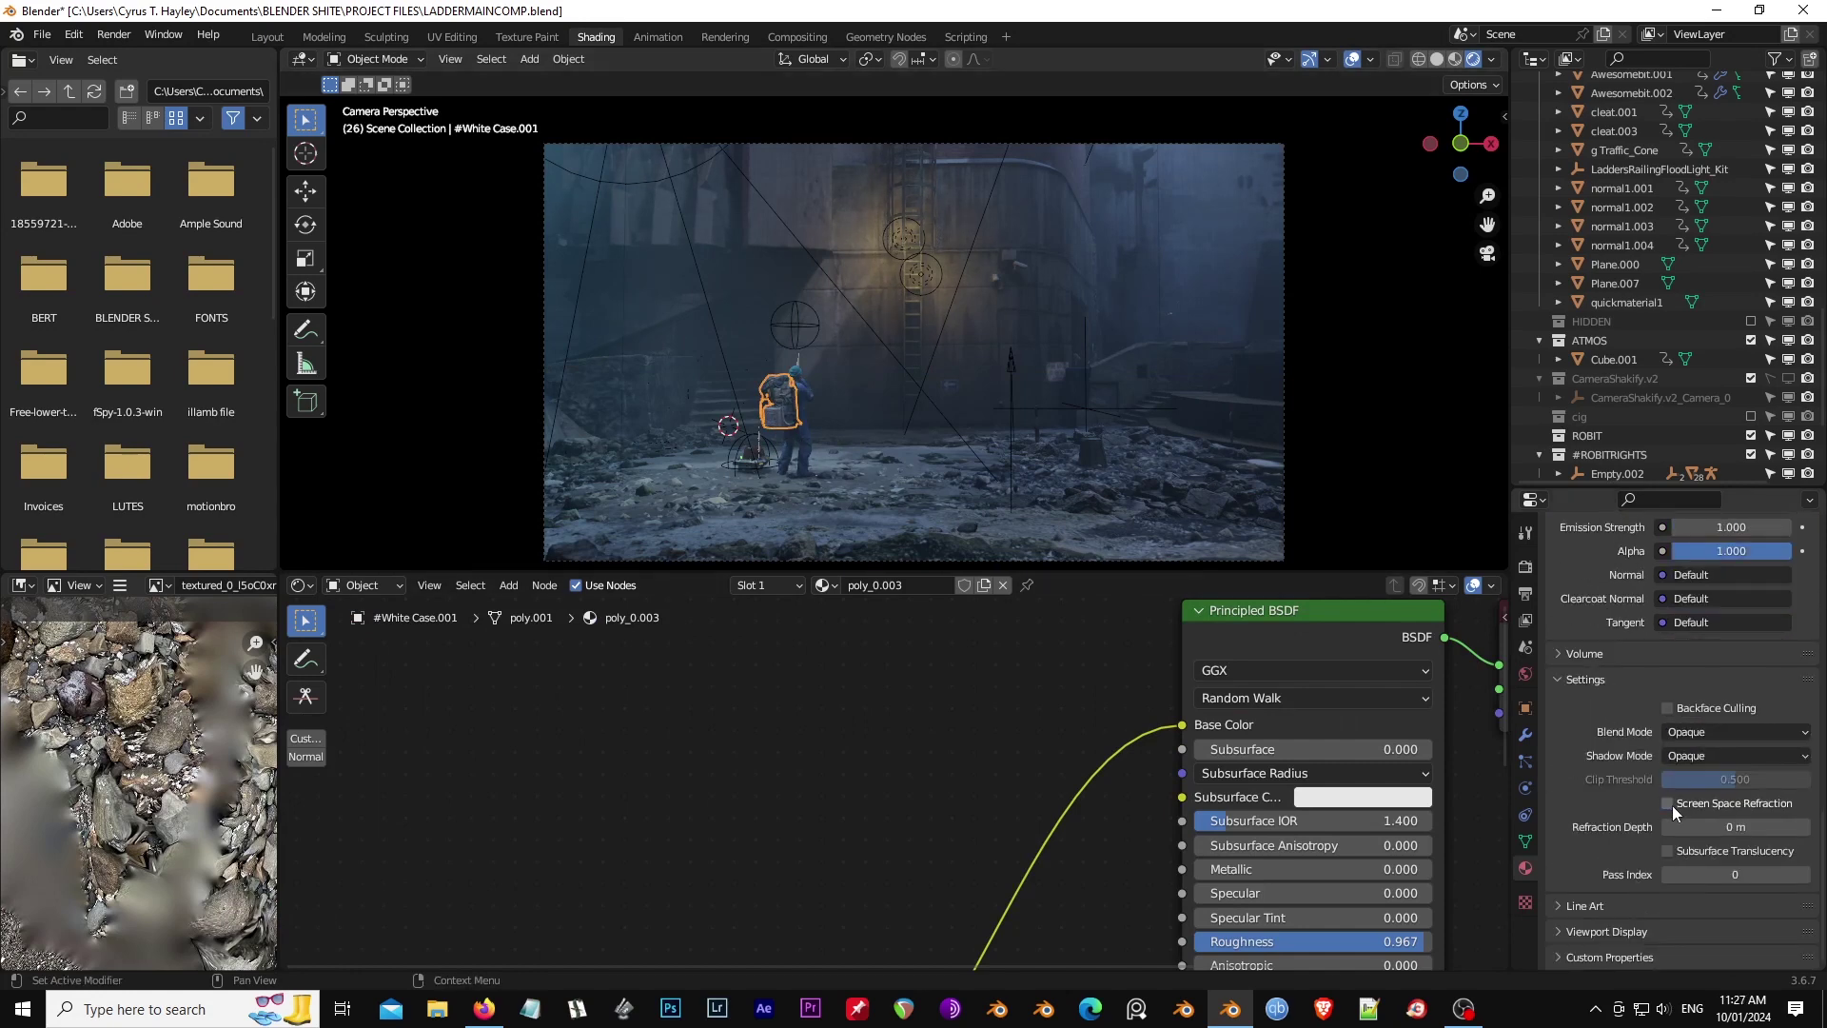
{"action": "scroll", "coordinate": [1142, 460], "scroll_direction": "up", "scroll_amount": 4}
Step: Select Ladder.001 and test Screen Space Refraction, finally leaving it off for Ladder_Railing_FLight_Mat
{"action": "left_click", "coordinate": [922, 306]}
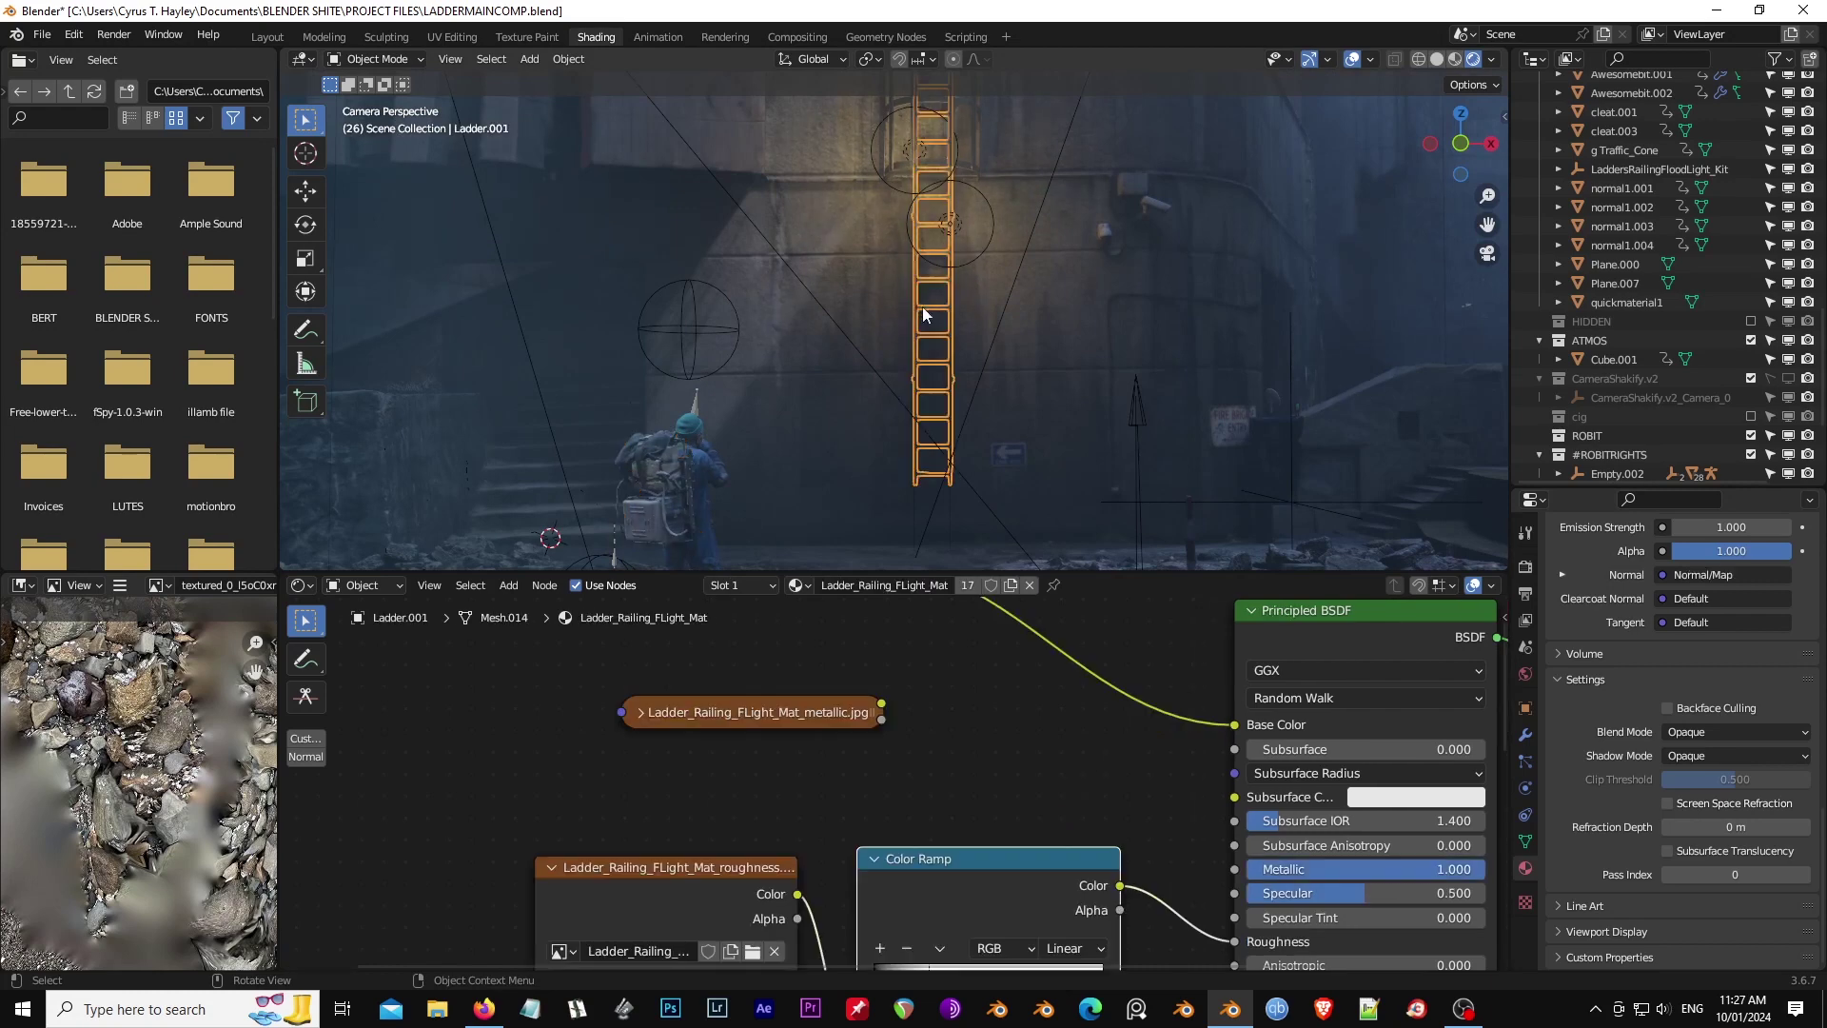
{"action": "left_click", "coordinate": [1667, 802]}
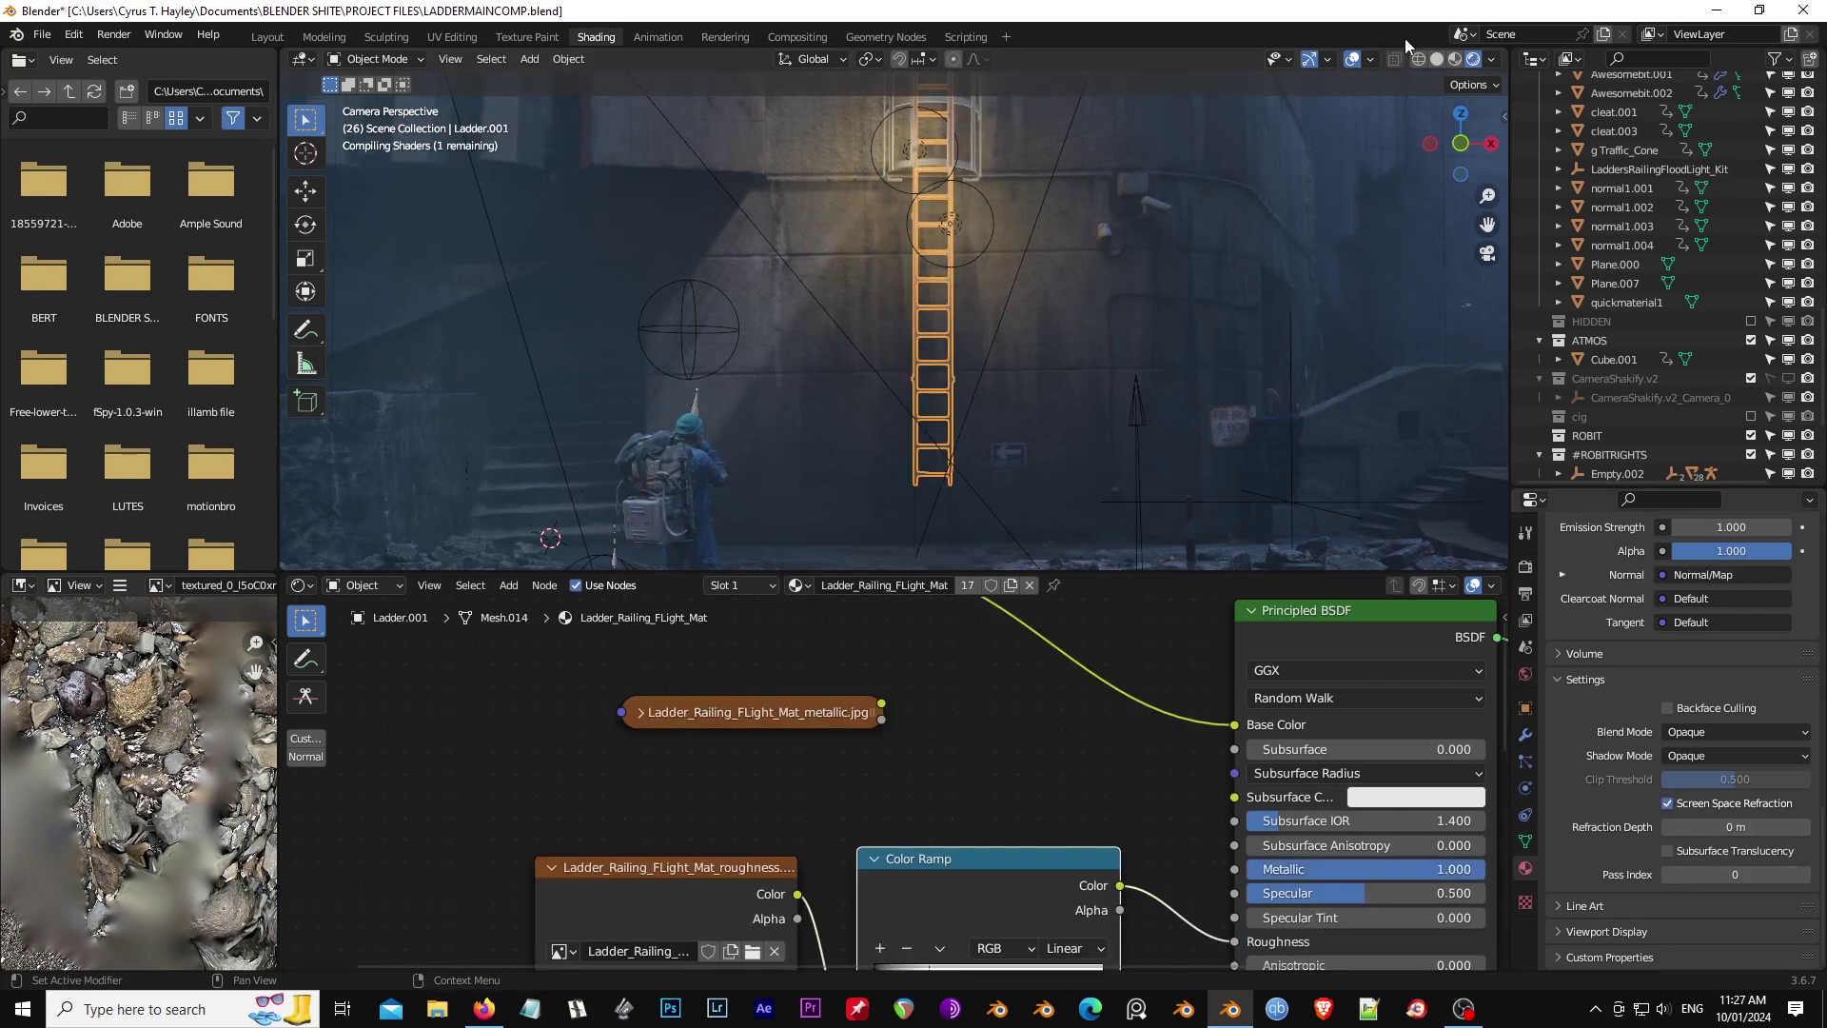
{"action": "left_click", "coordinate": [1355, 59]}
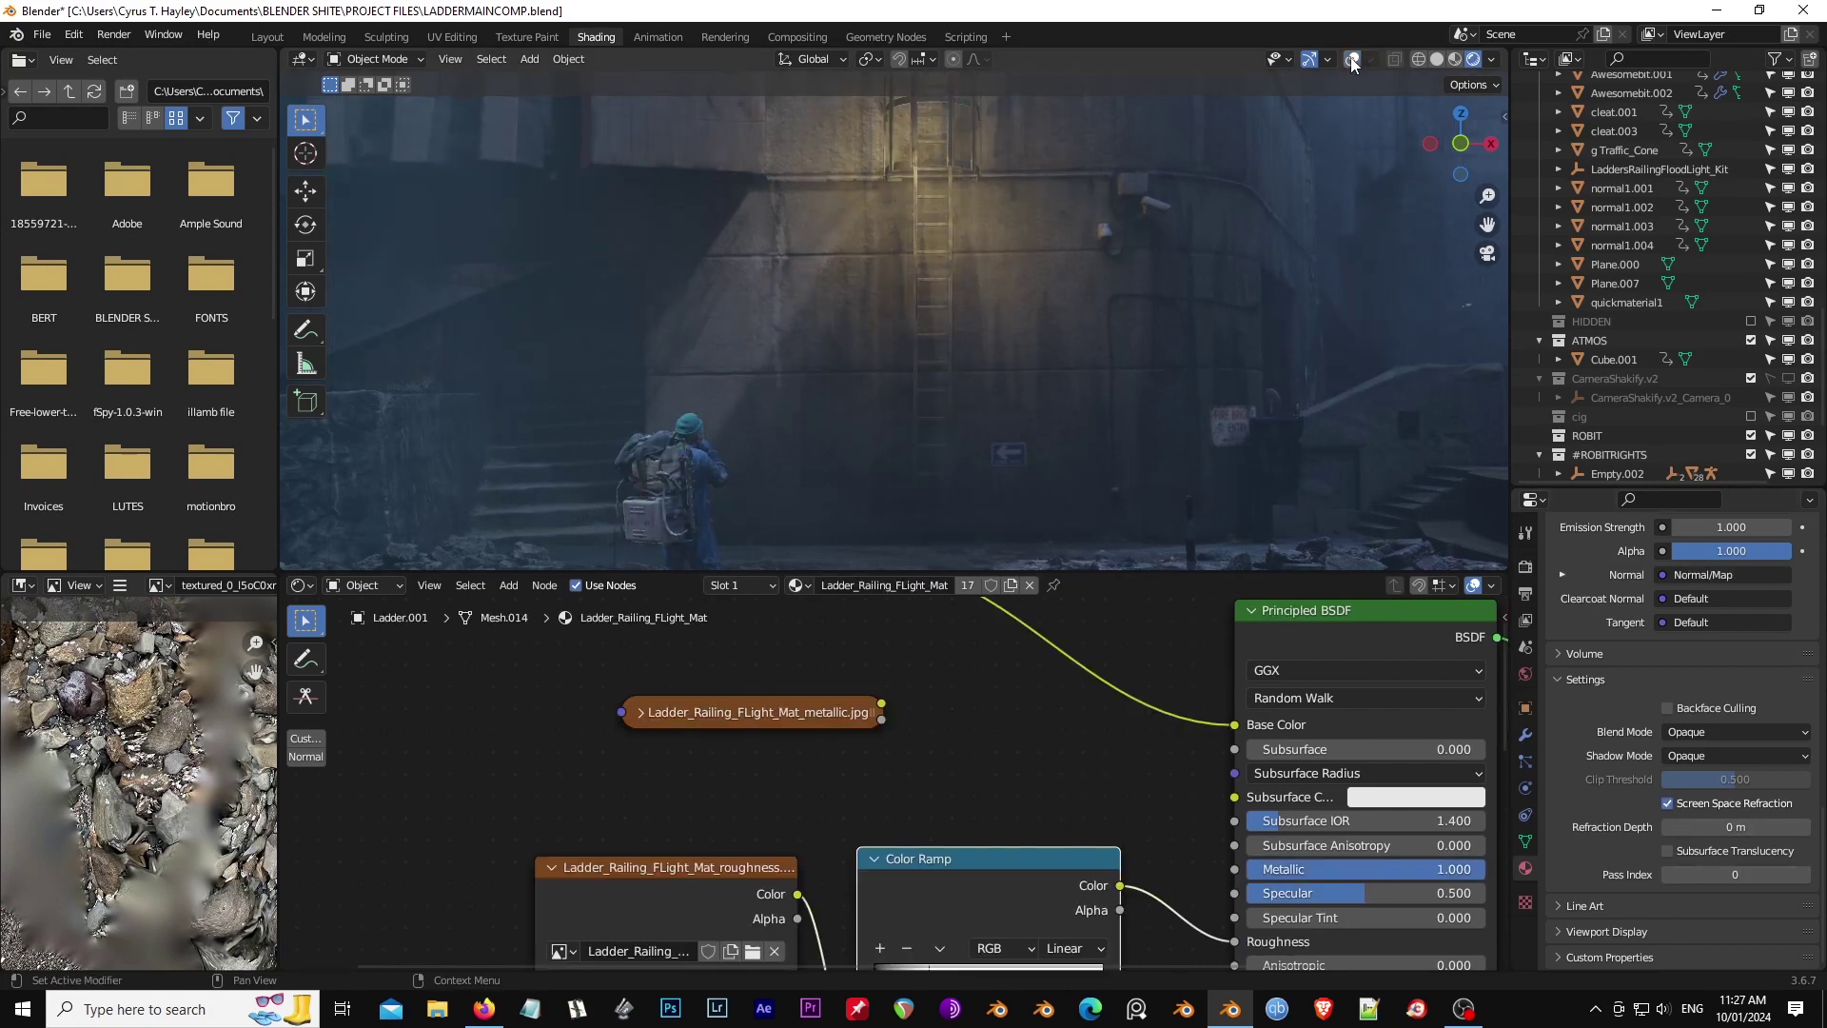
{"action": "left_click", "coordinate": [1668, 803]}
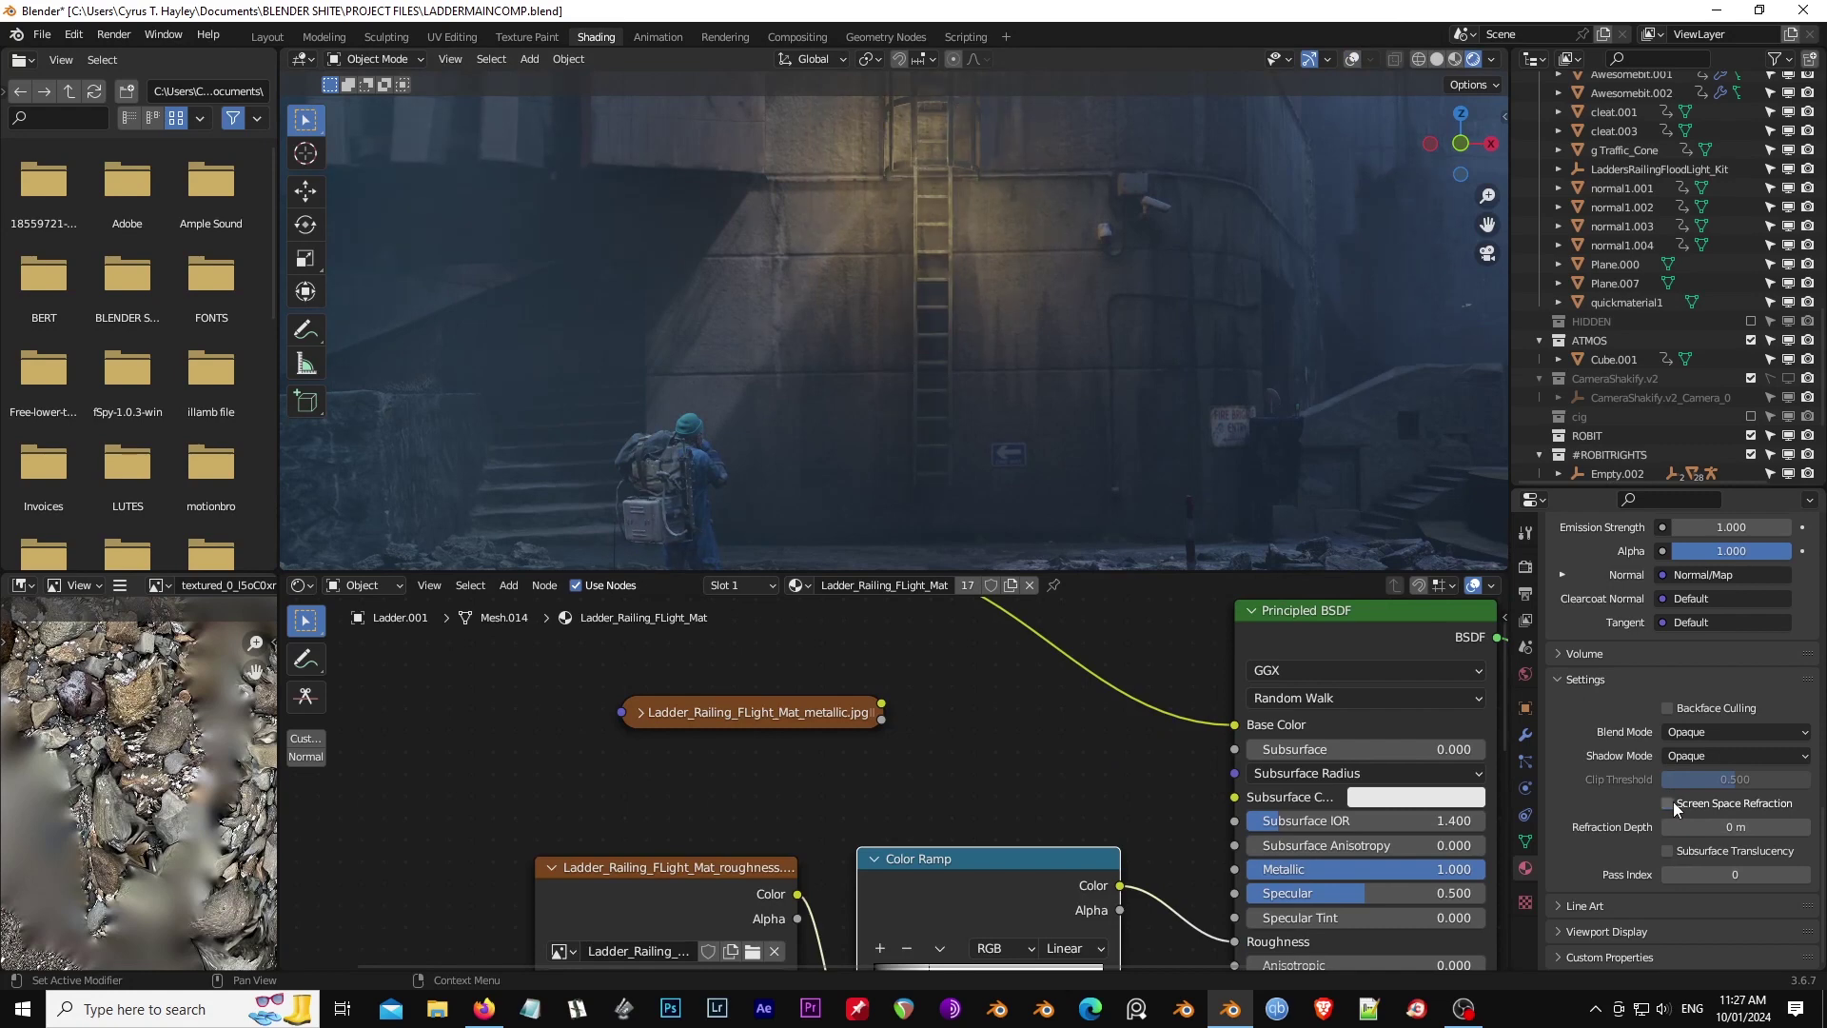
{"action": "left_click", "coordinate": [1668, 803]}
{"action": "key", "text": "shift+Left"}
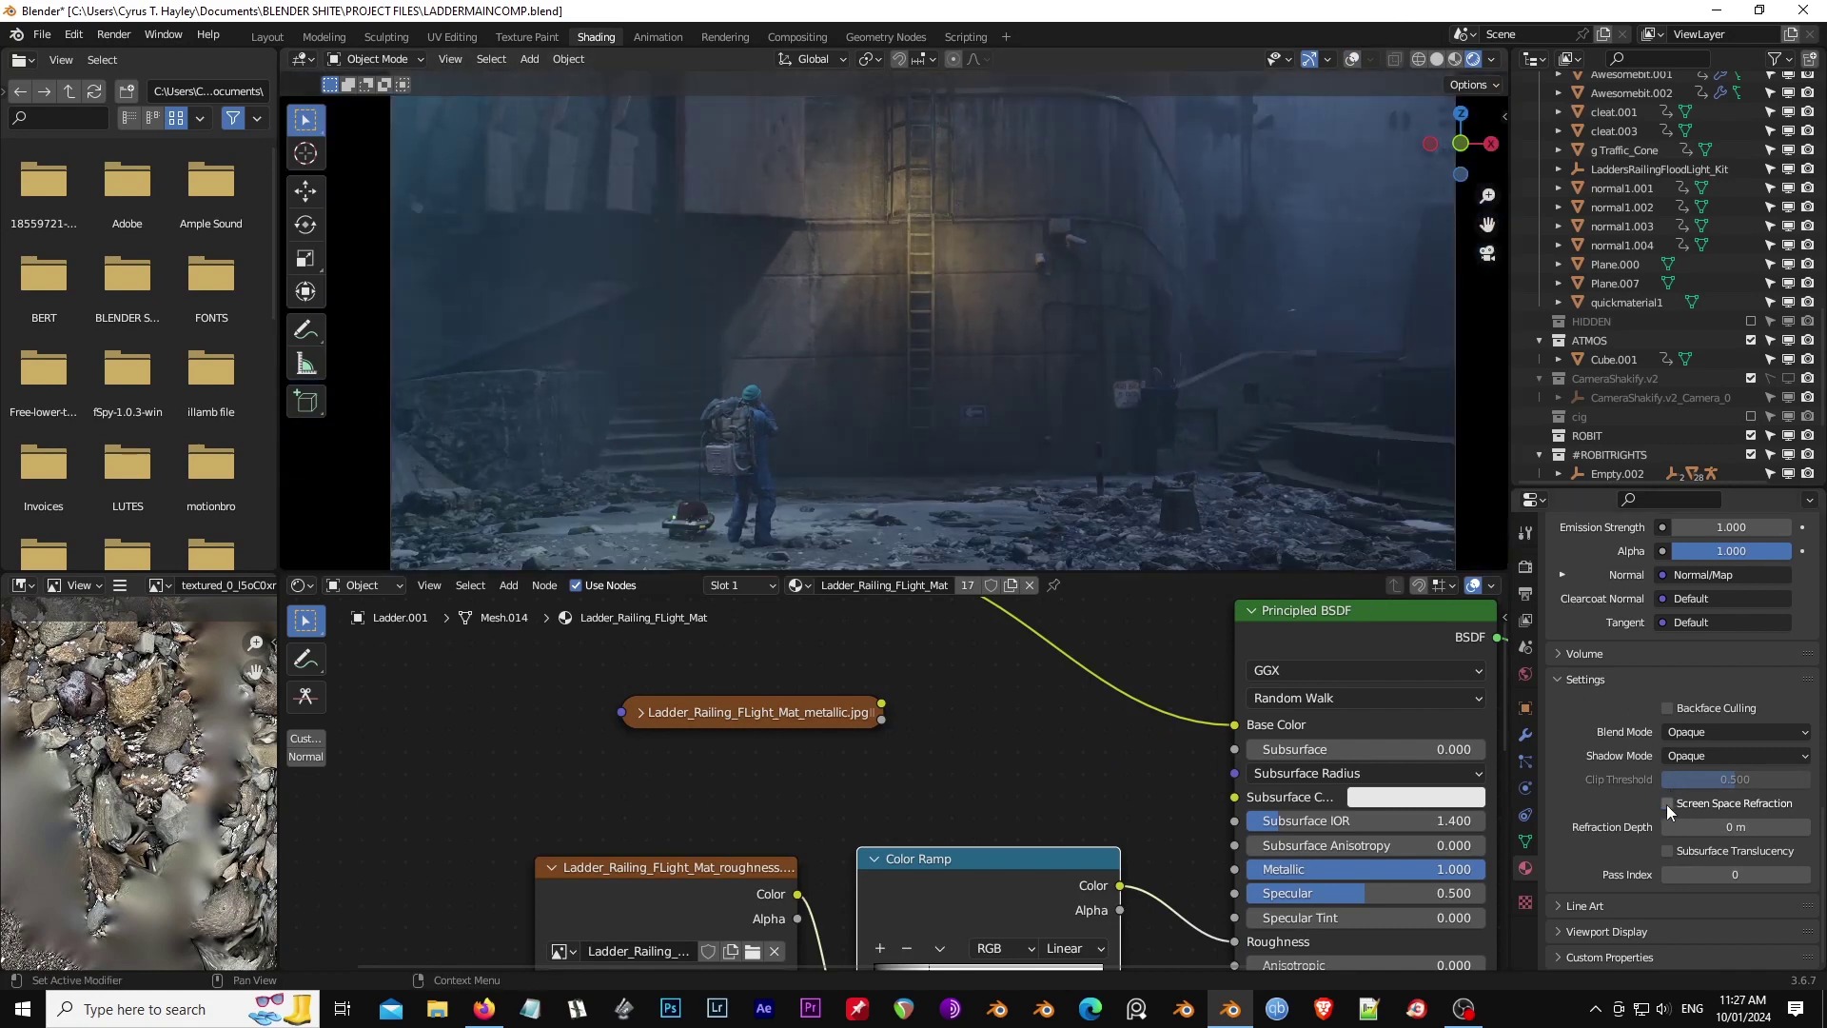
{"action": "scroll", "coordinate": [1214, 431], "scroll_direction": "down", "scroll_amount": 2}
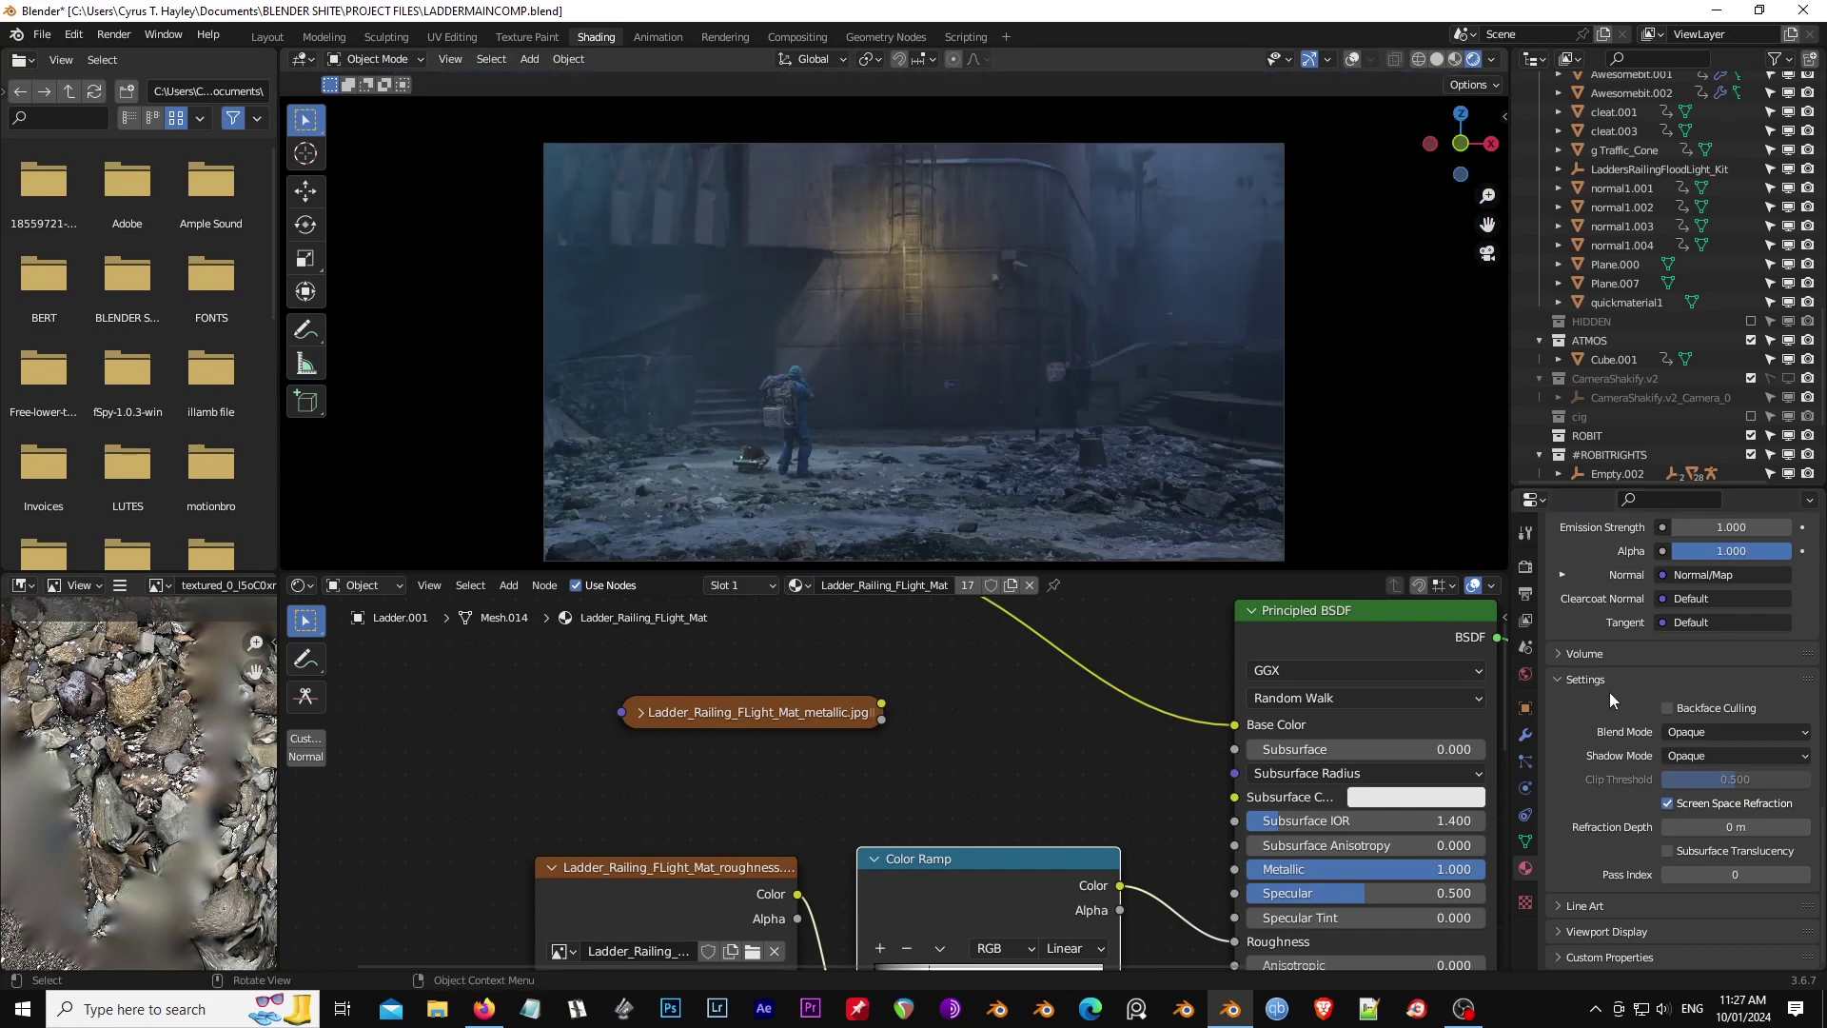
{"action": "left_click", "coordinate": [1670, 803]}
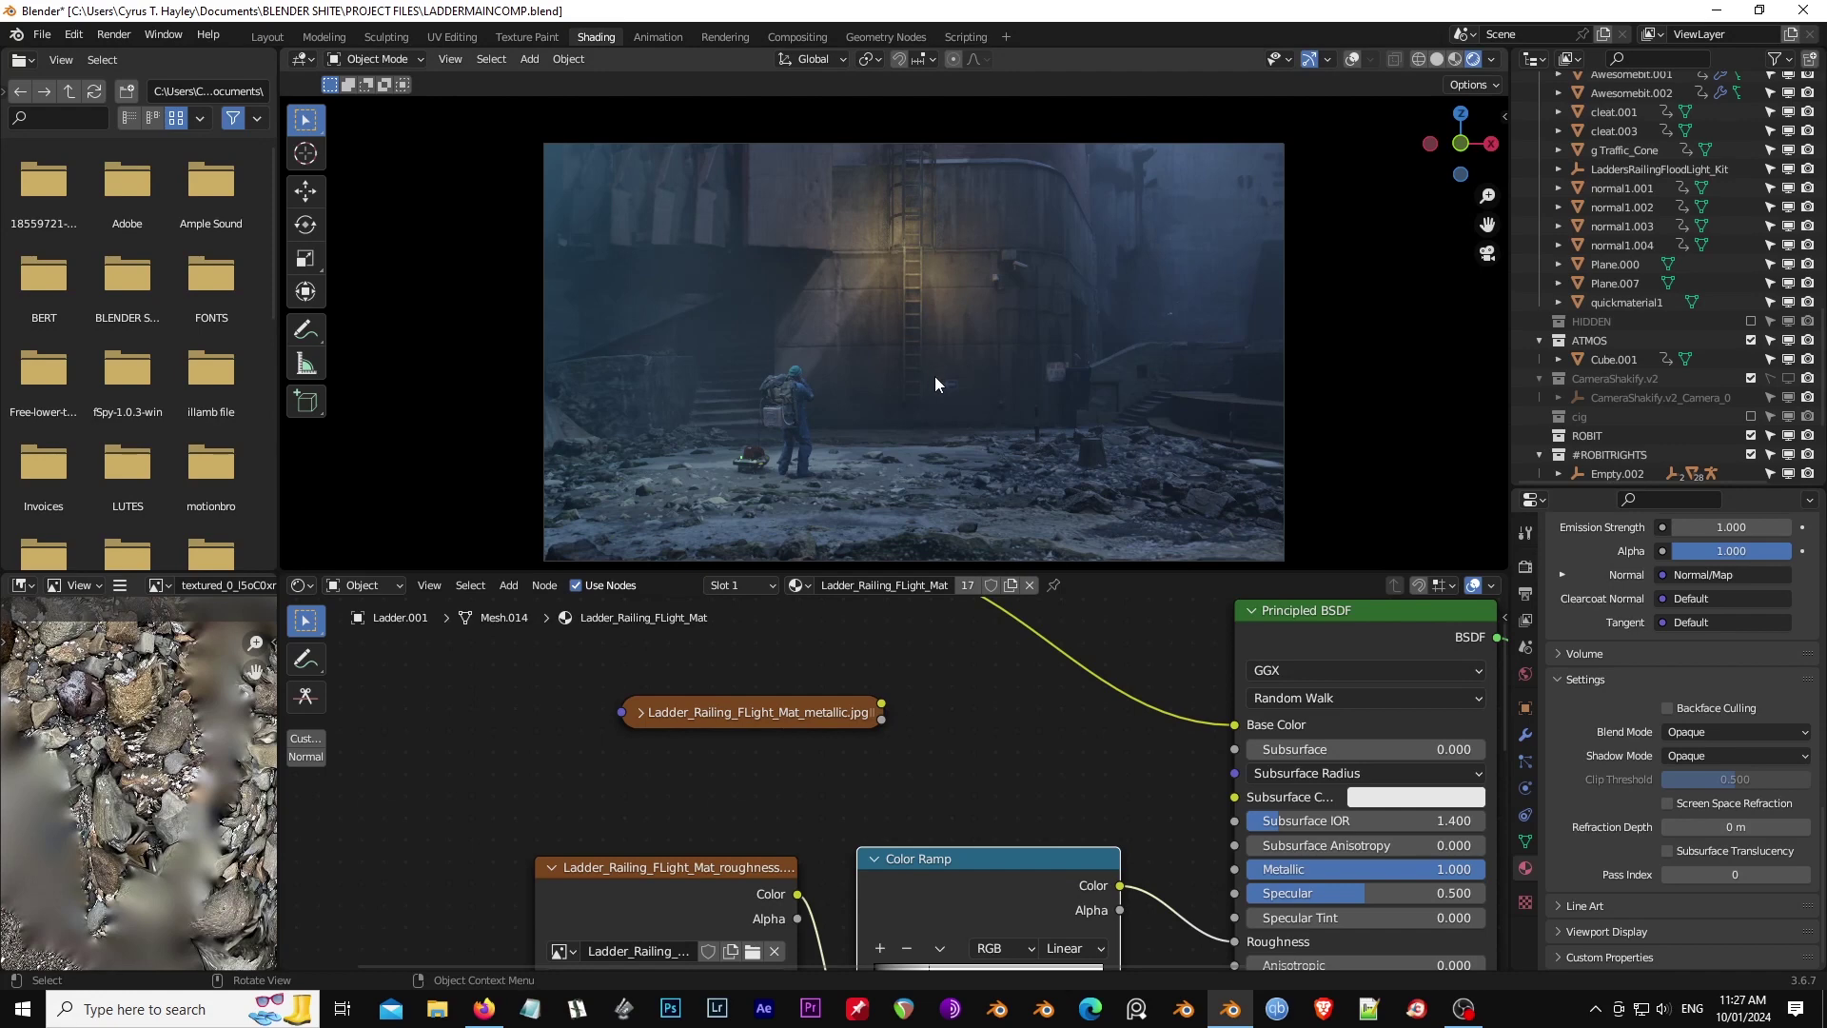
Step: Show the render settings with the Motion Blur panel expanded
{"action": "left_click", "coordinate": [1525, 566]}
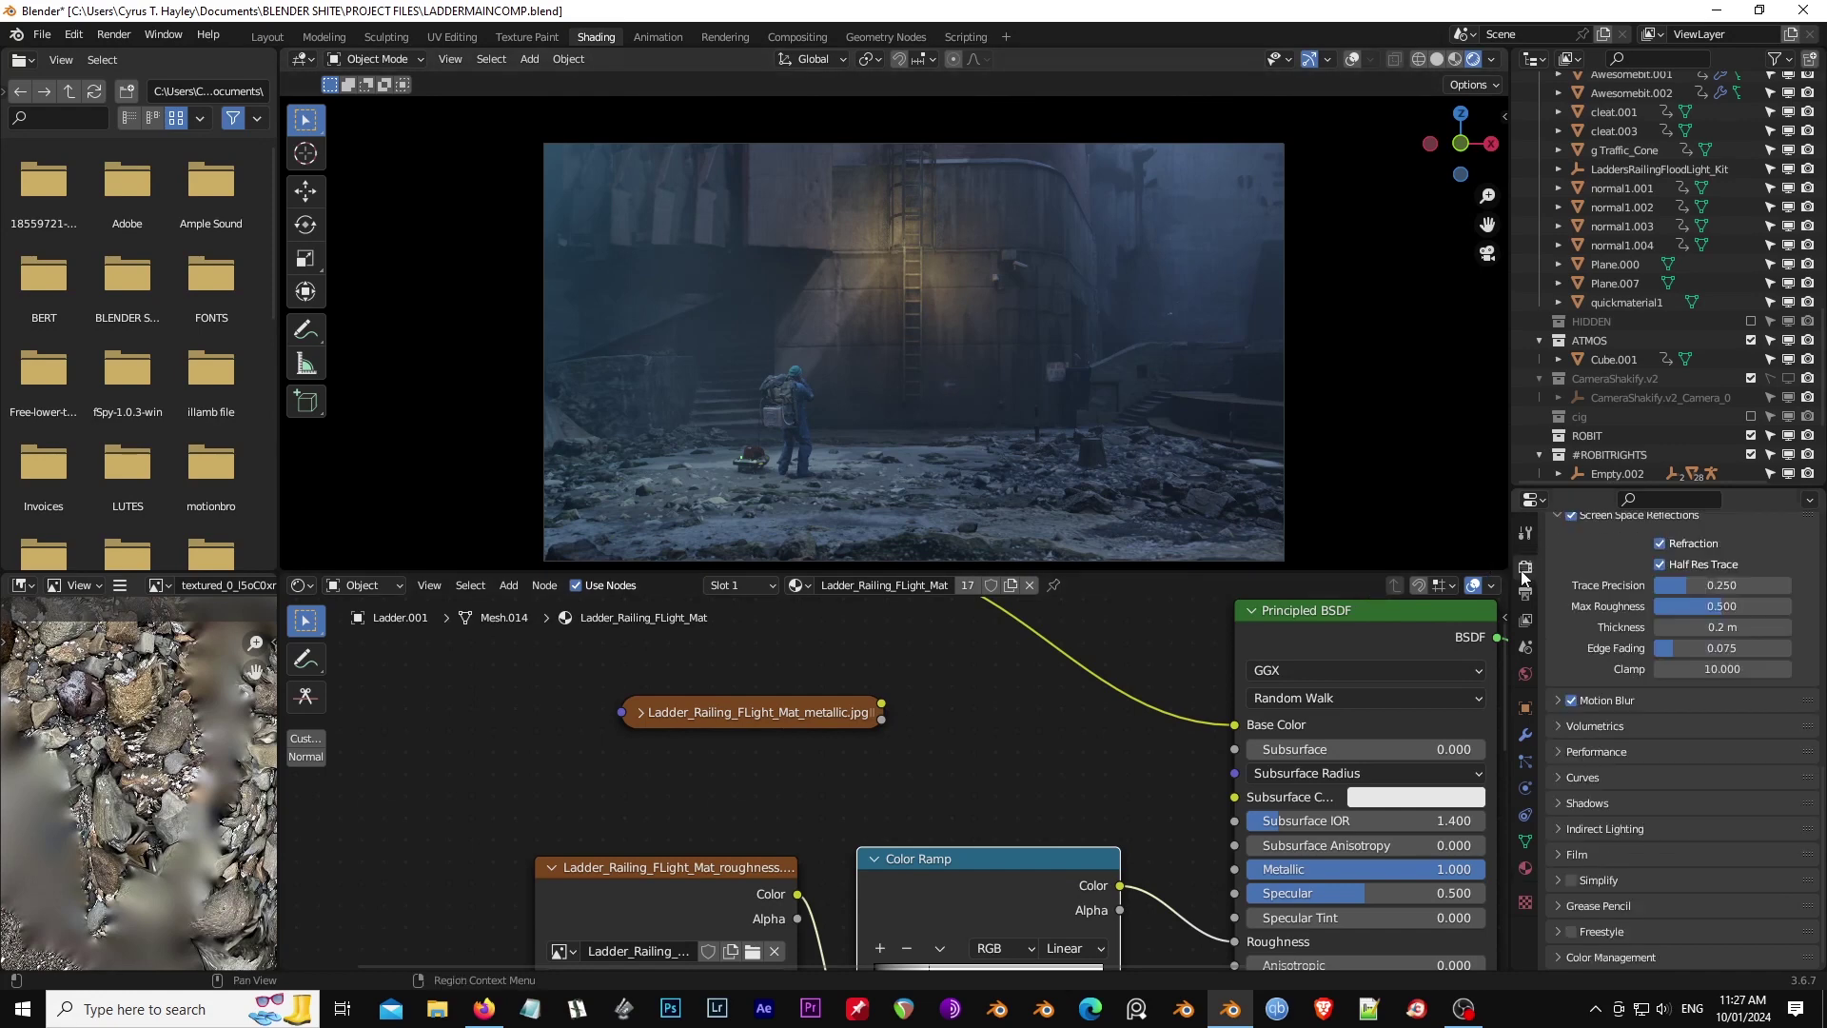
{"action": "scroll", "coordinate": [1629, 735], "scroll_direction": "up", "scroll_amount": 1}
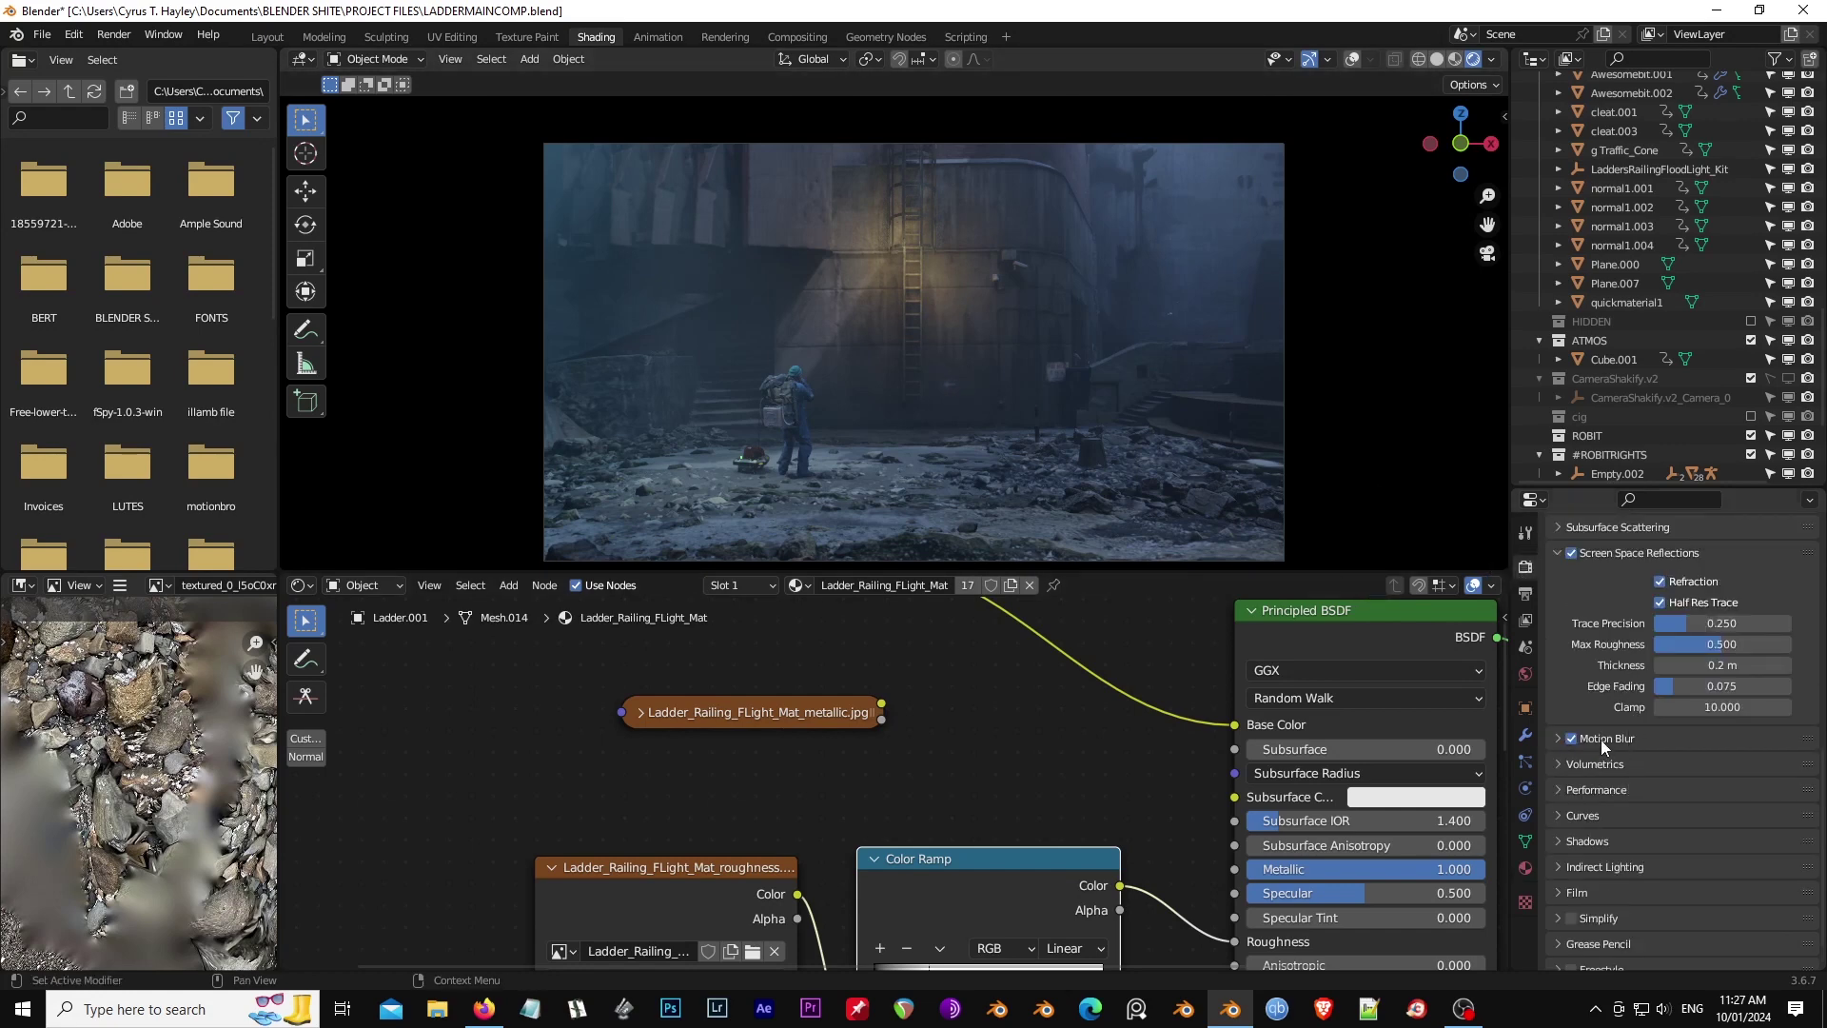
{"action": "left_click", "coordinate": [1602, 738]}
{"action": "scroll", "coordinate": [1641, 768], "scroll_direction": "down", "scroll_amount": 4}
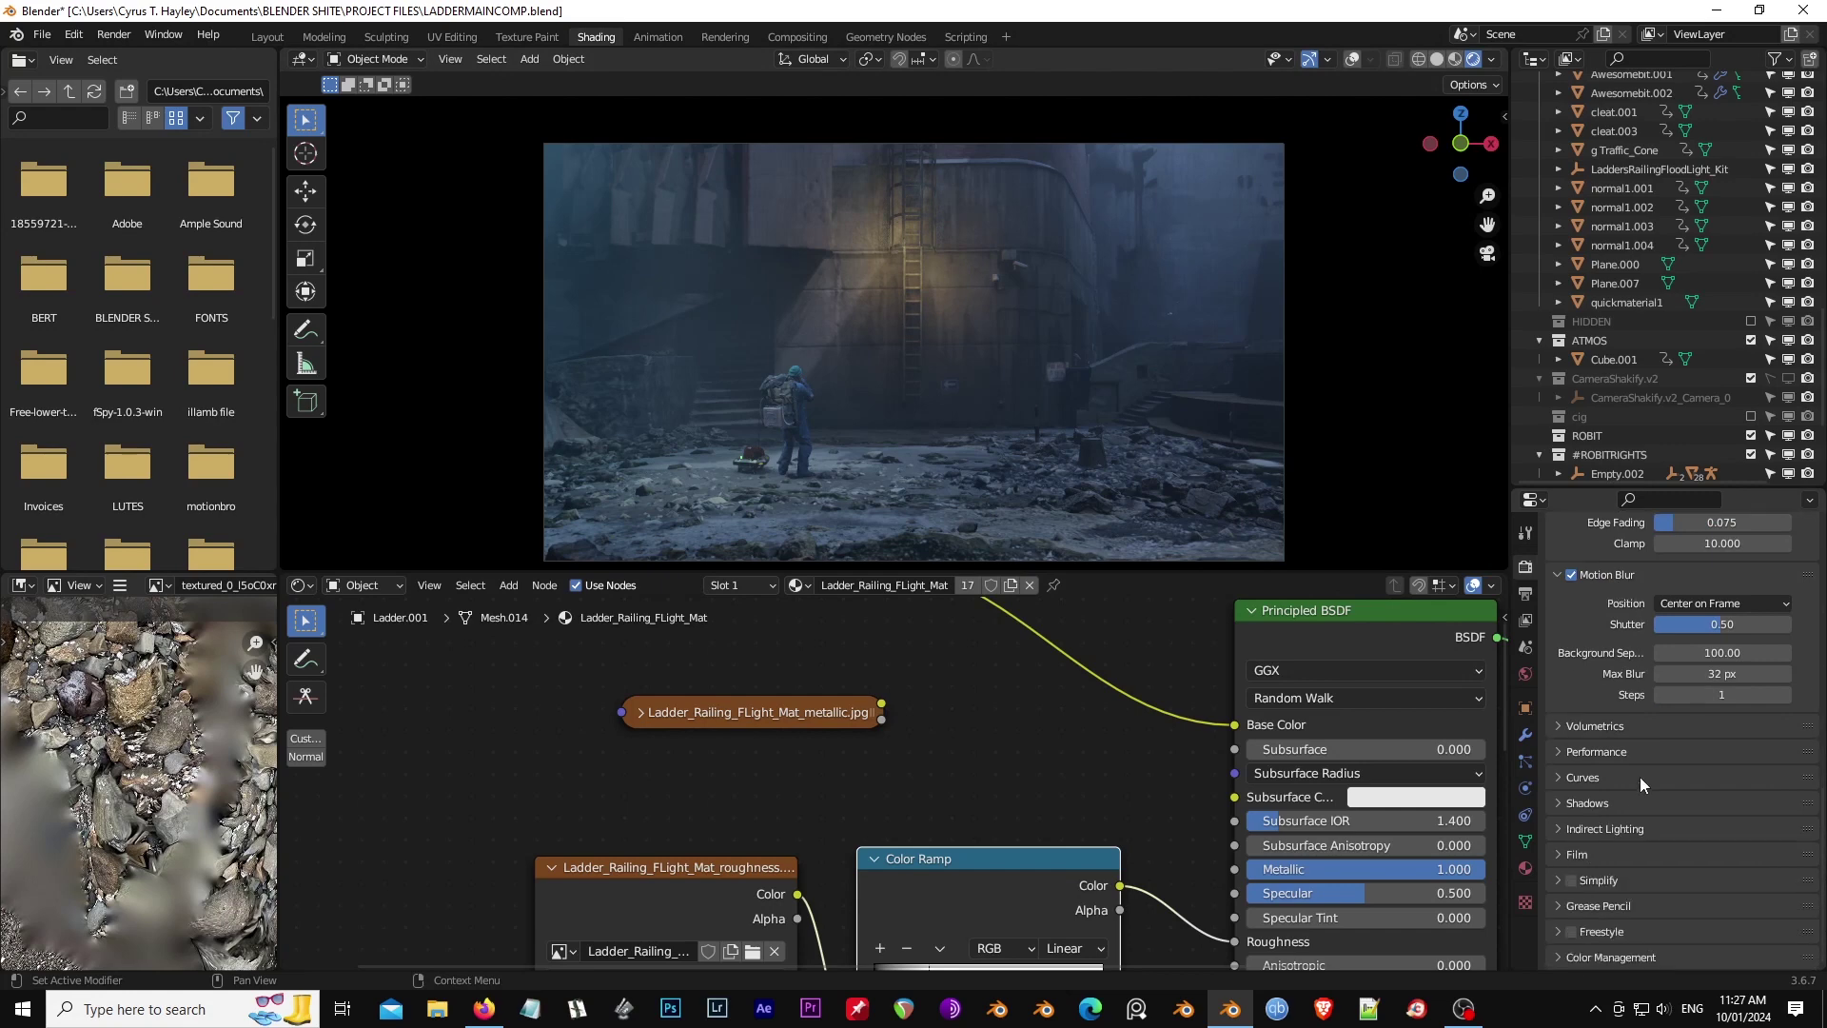
Step: Select a scene light and move it twice, cancelling two further move attempts
{"action": "left_click", "coordinate": [1043, 369]}
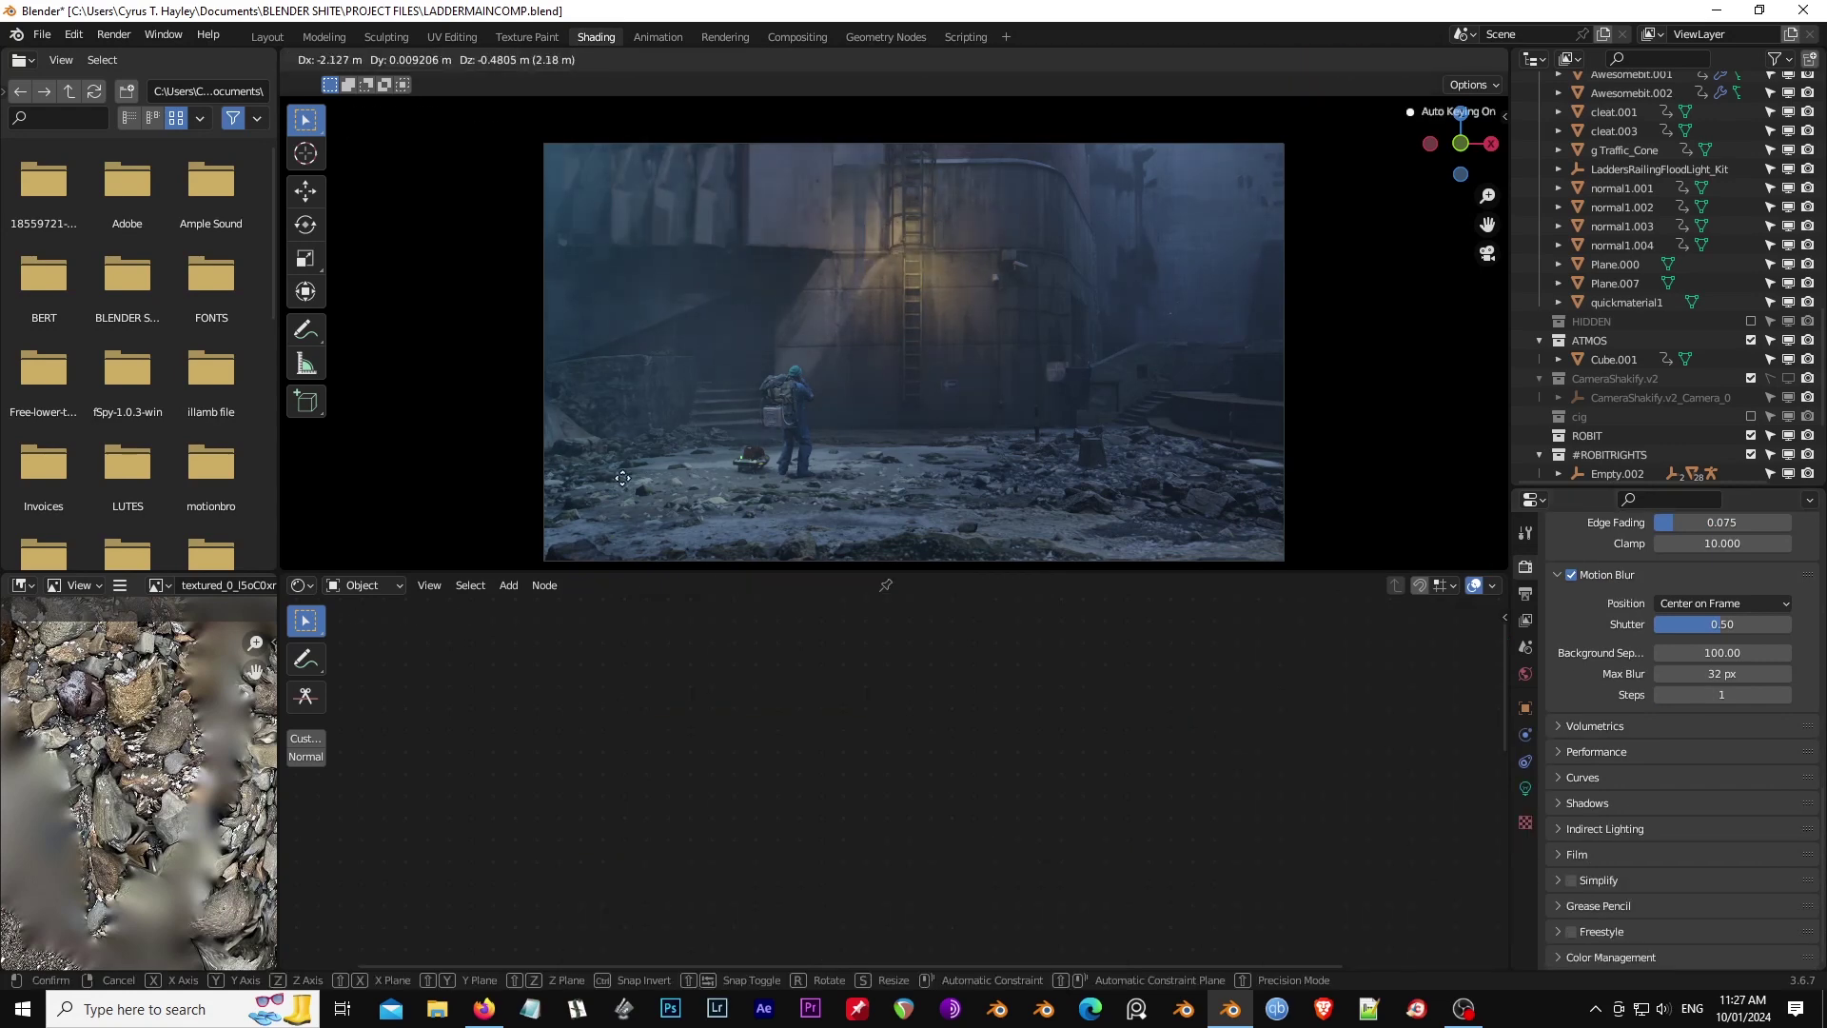
{"action": "key", "text": "g"}
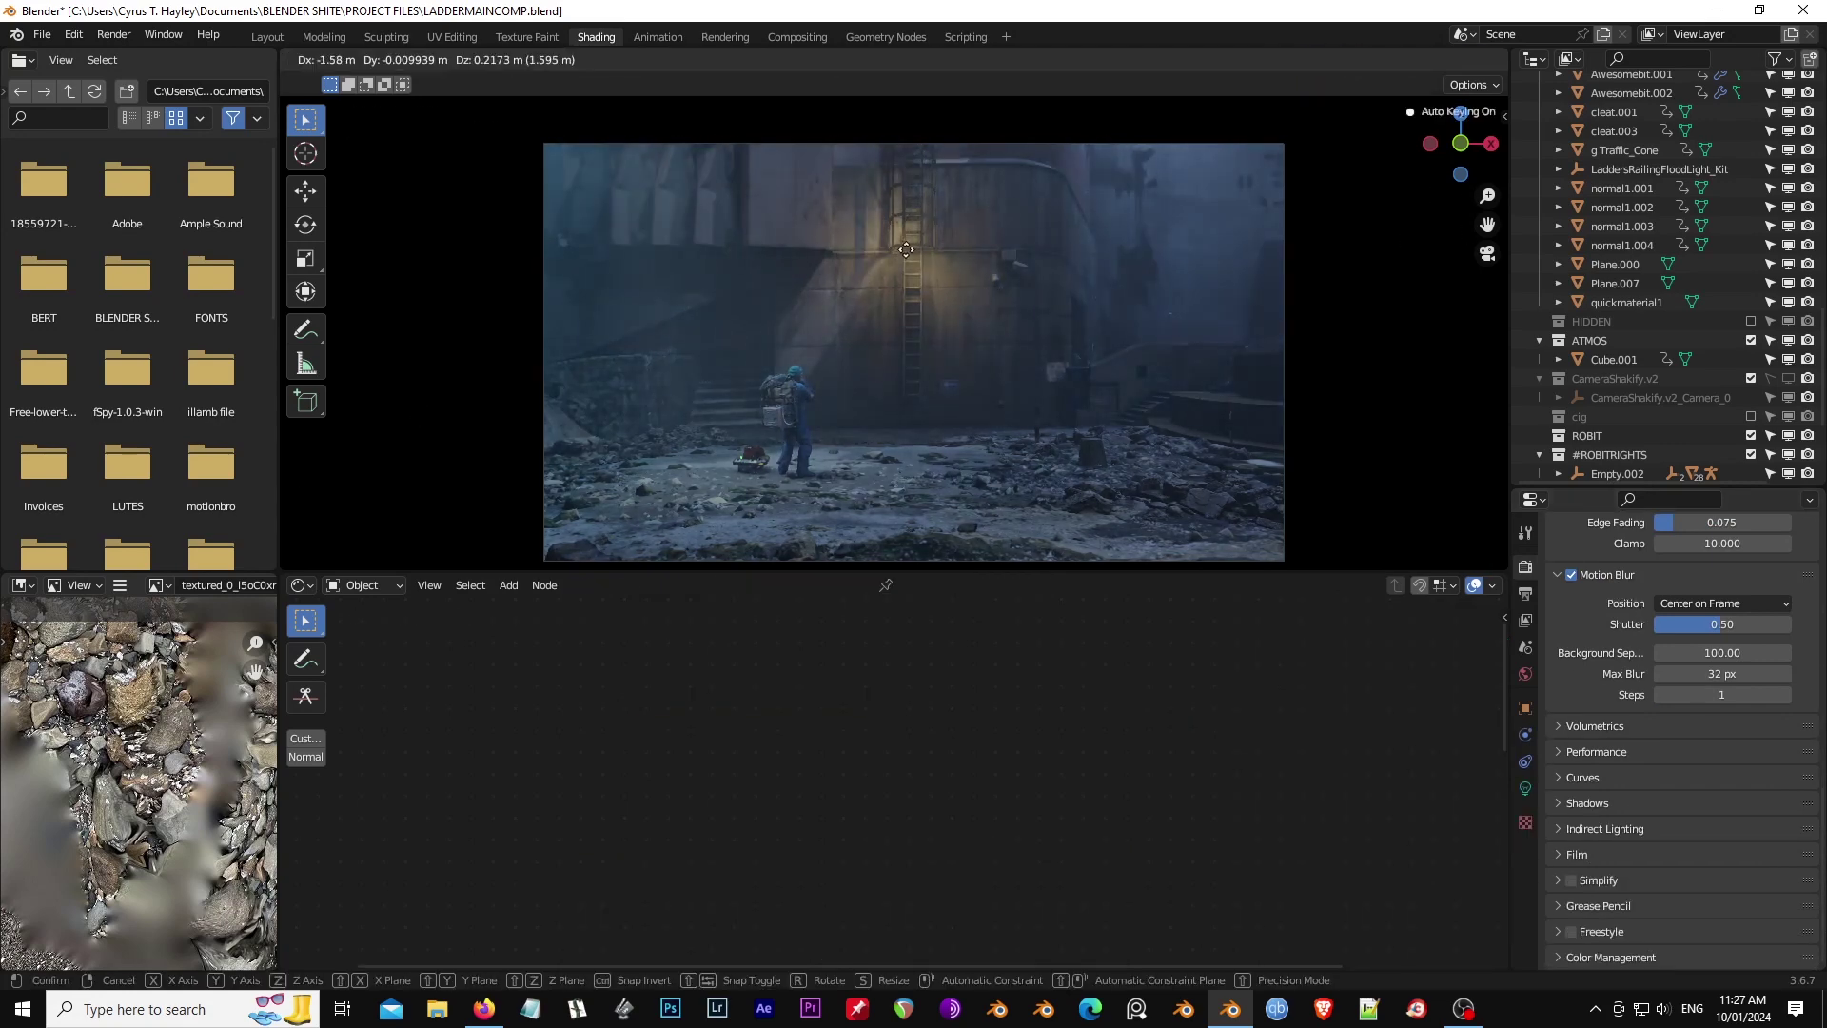
{"action": "left_click", "coordinate": [1136, 342]}
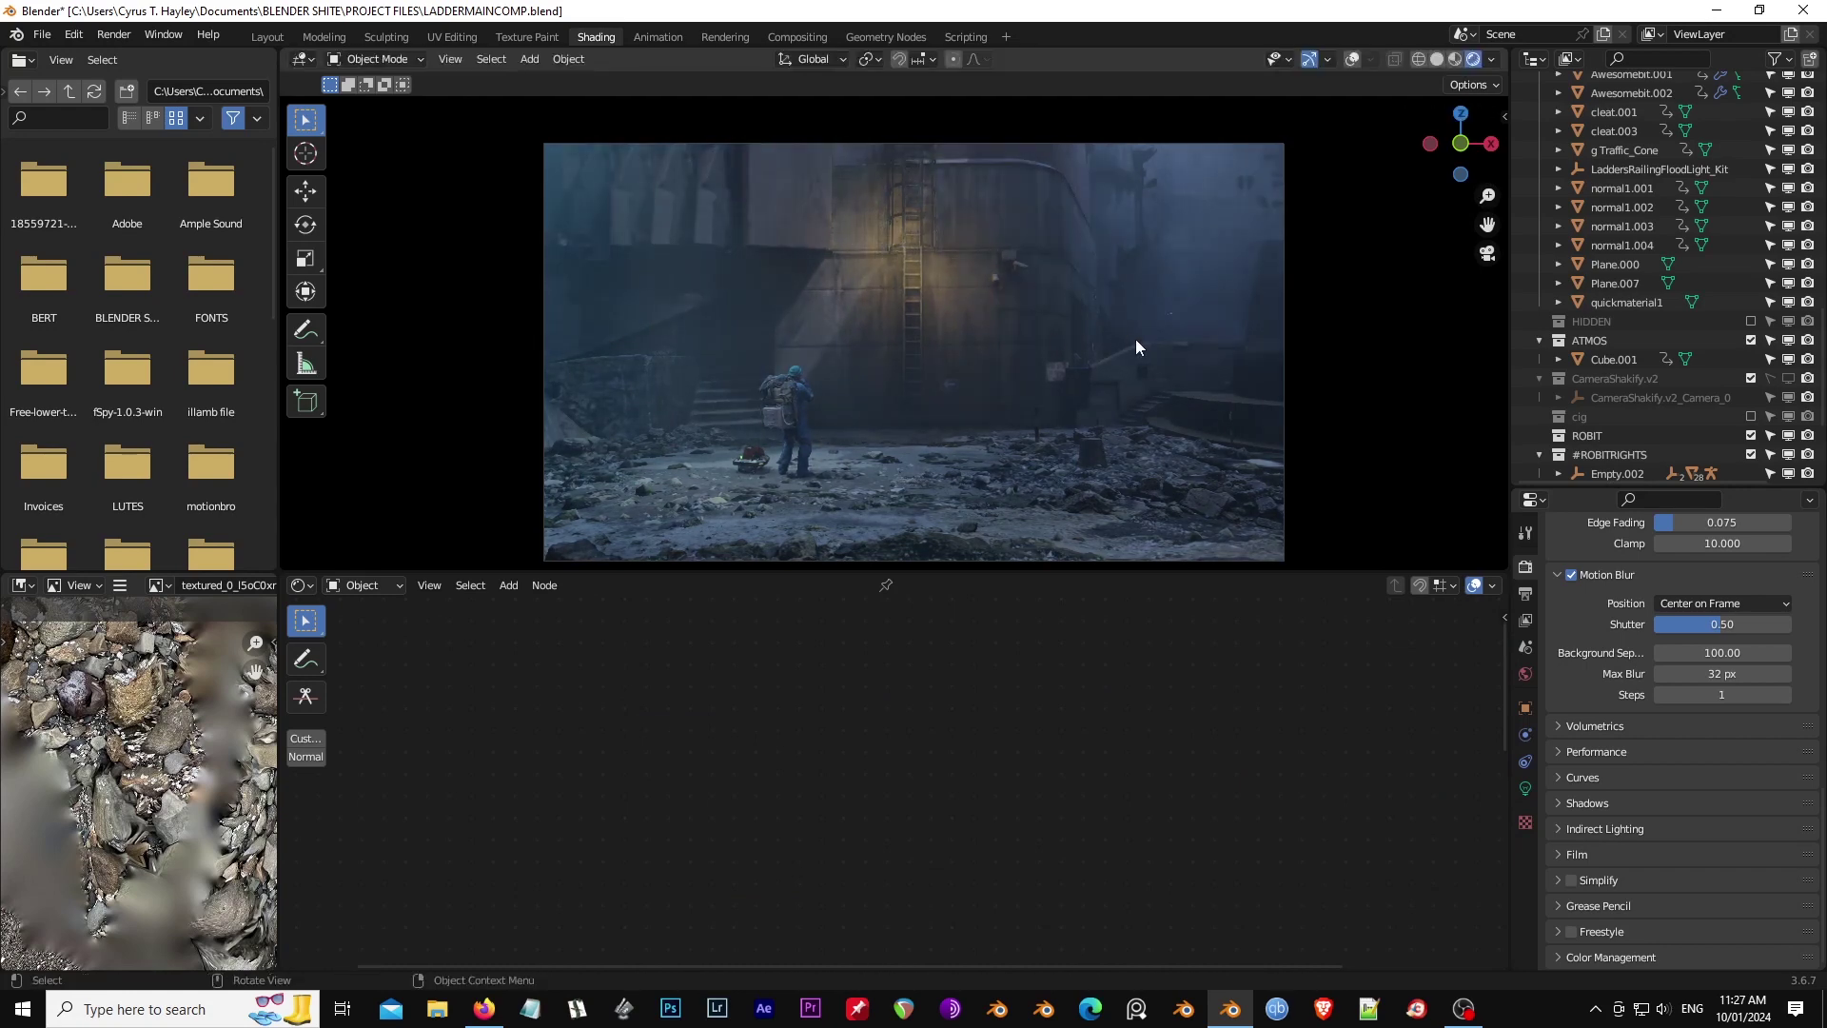
{"action": "key", "text": "g"}
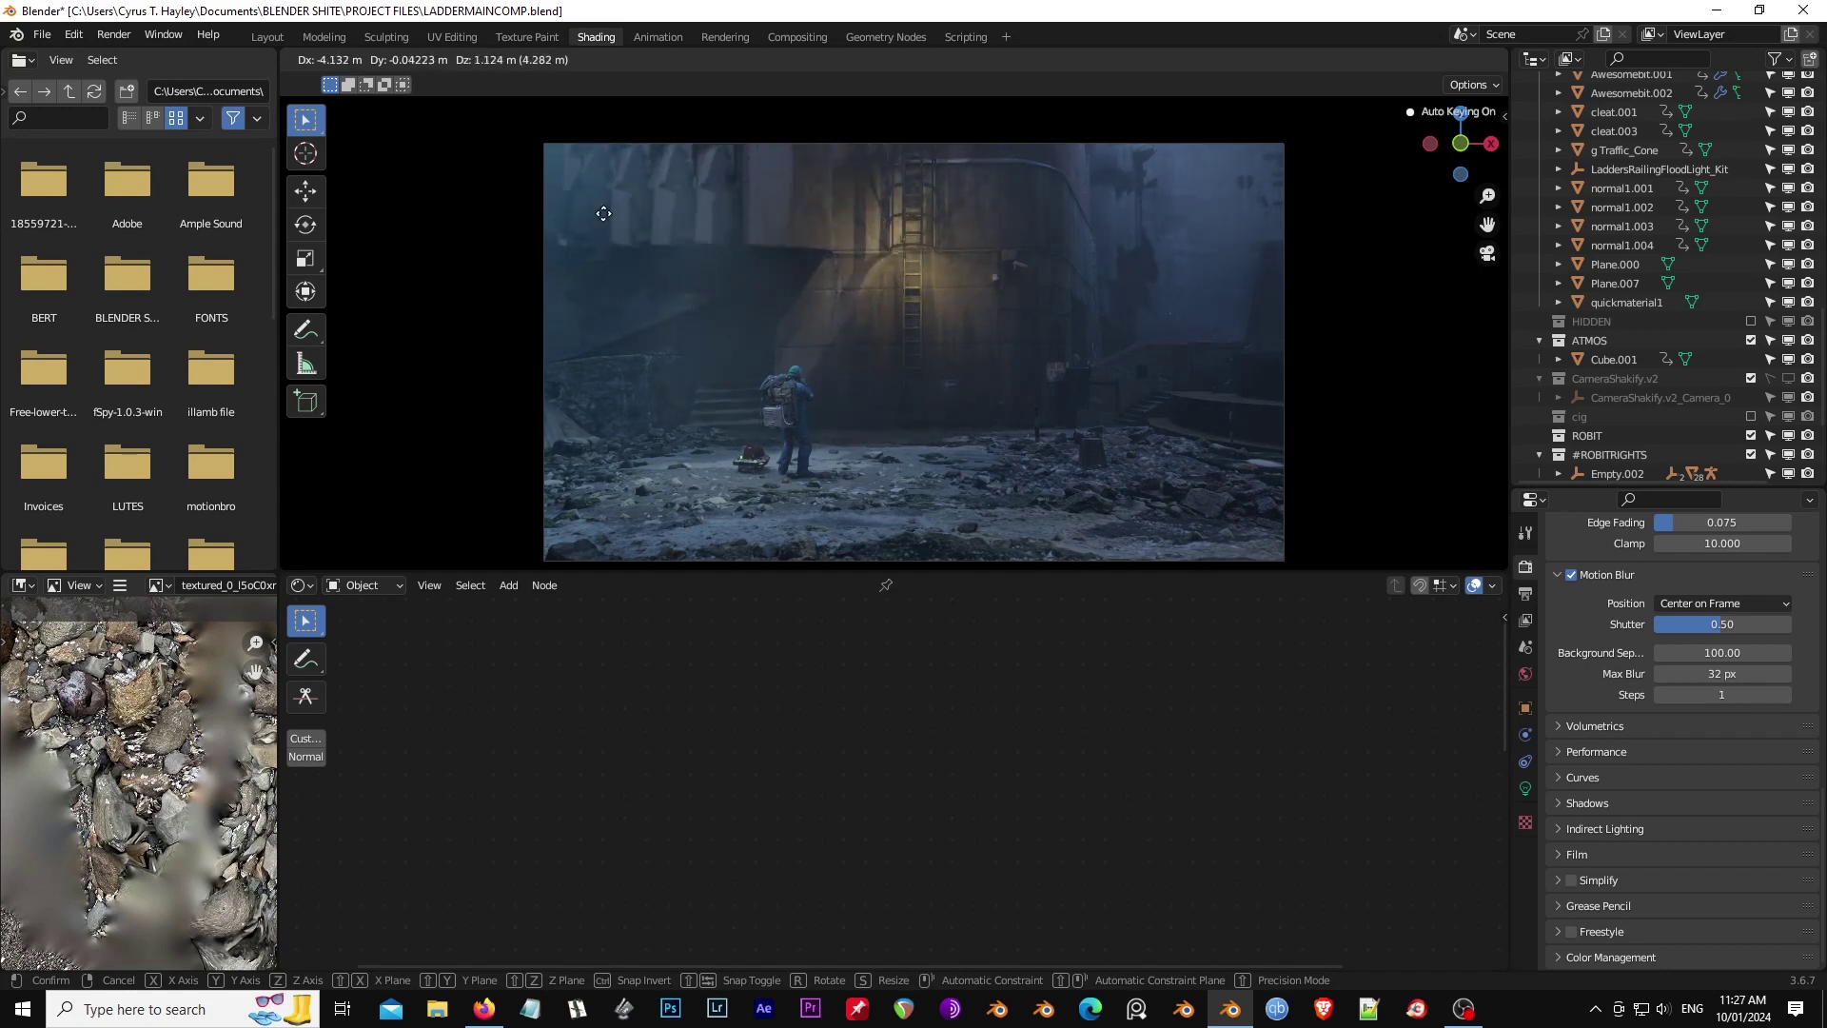
{"action": "left_click", "coordinate": [776, 390]}
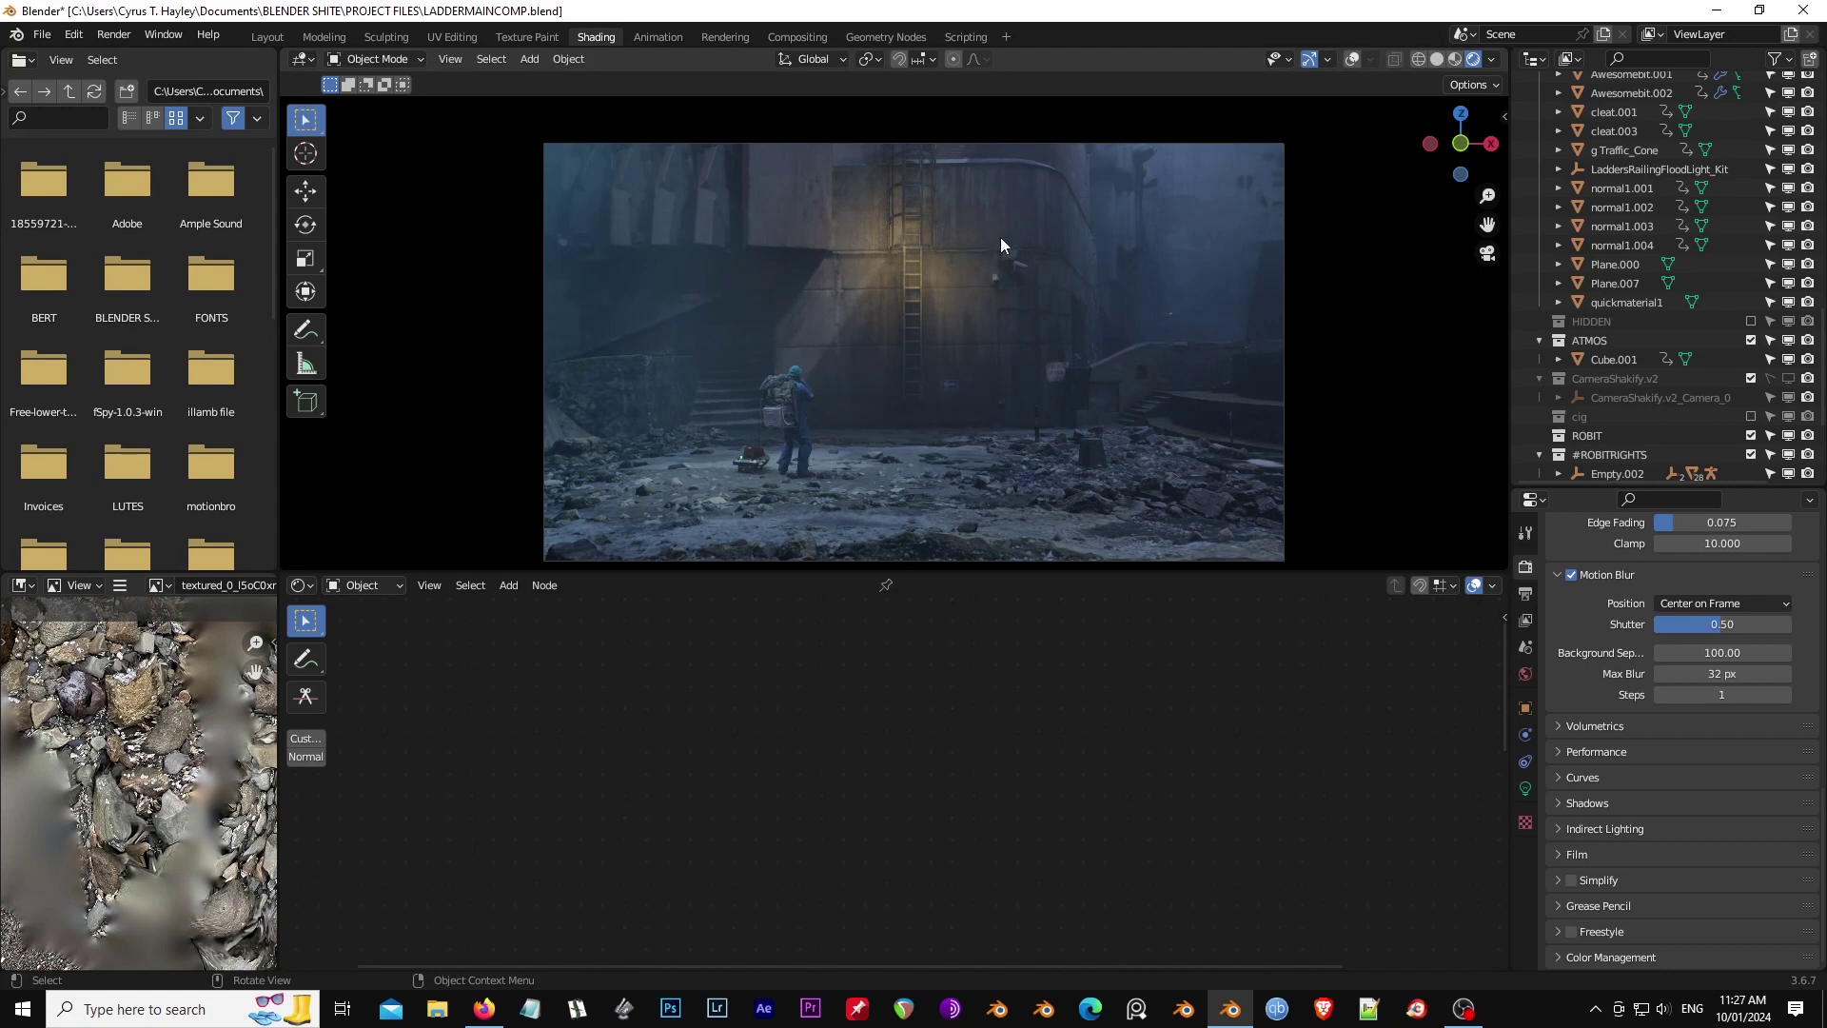
{"action": "key", "text": "g"}
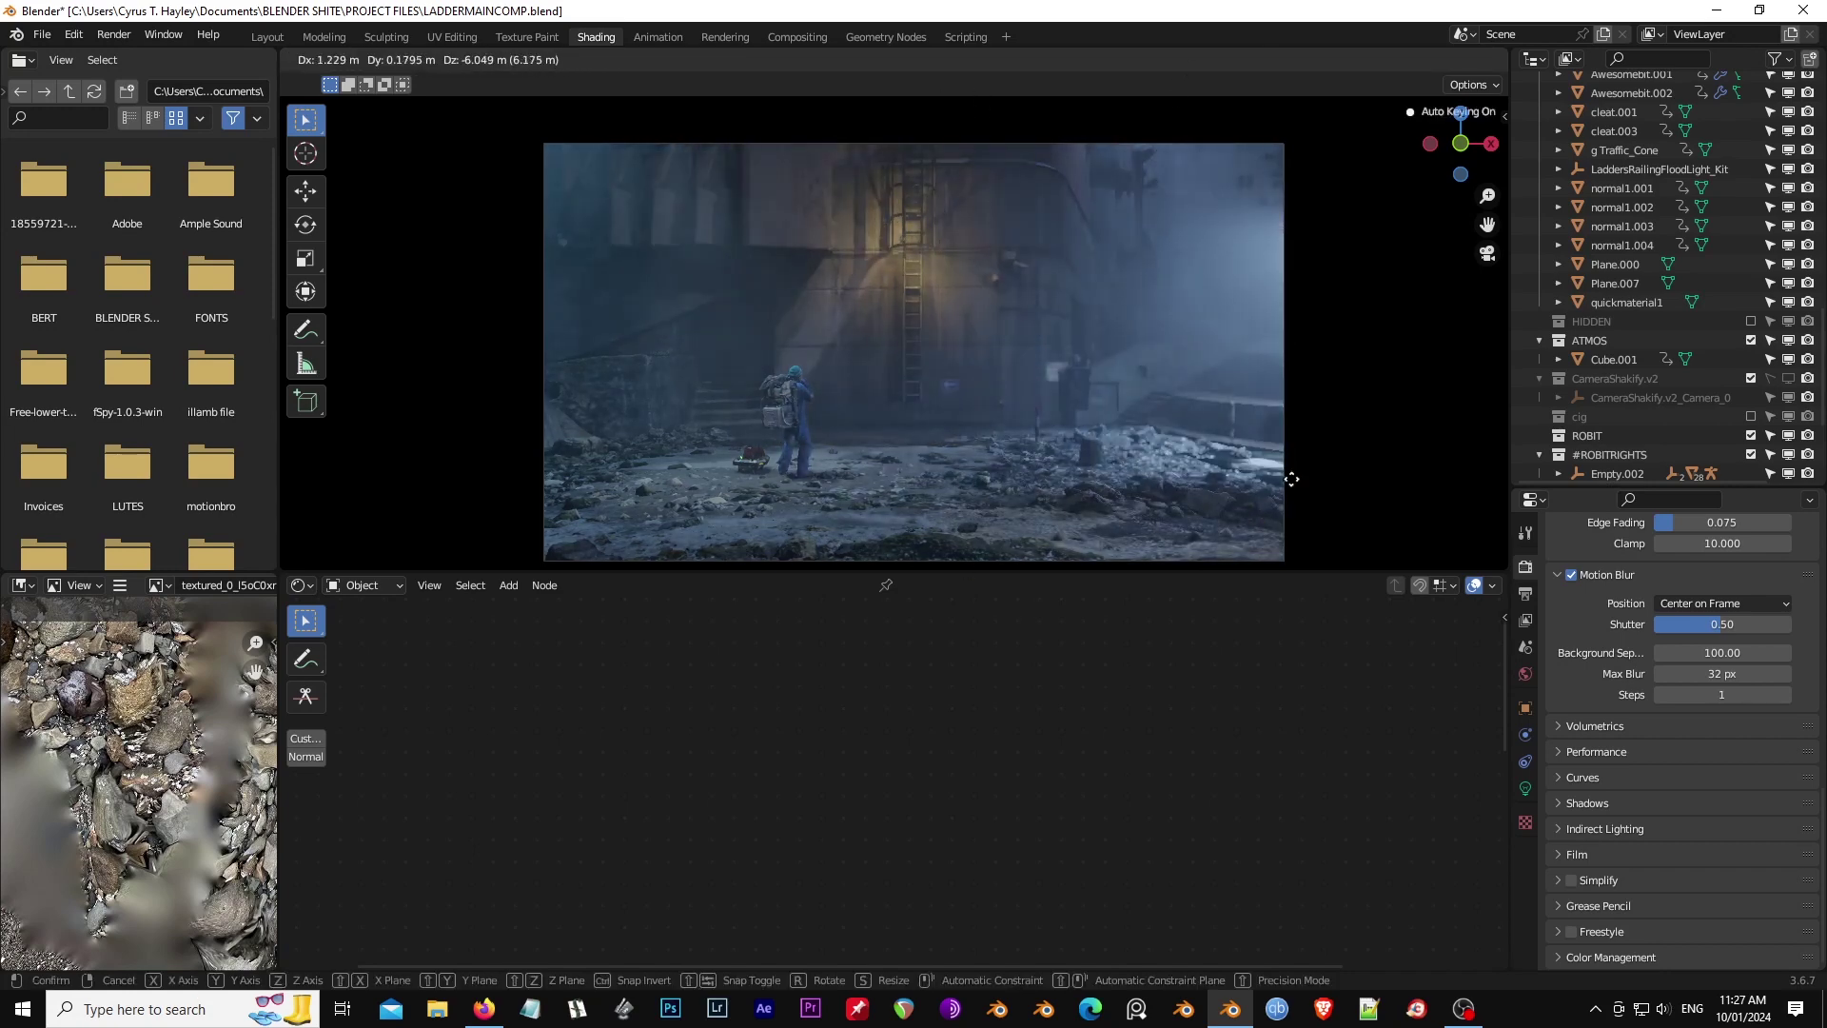
{"action": "right_click", "coordinate": [1090, 448]}
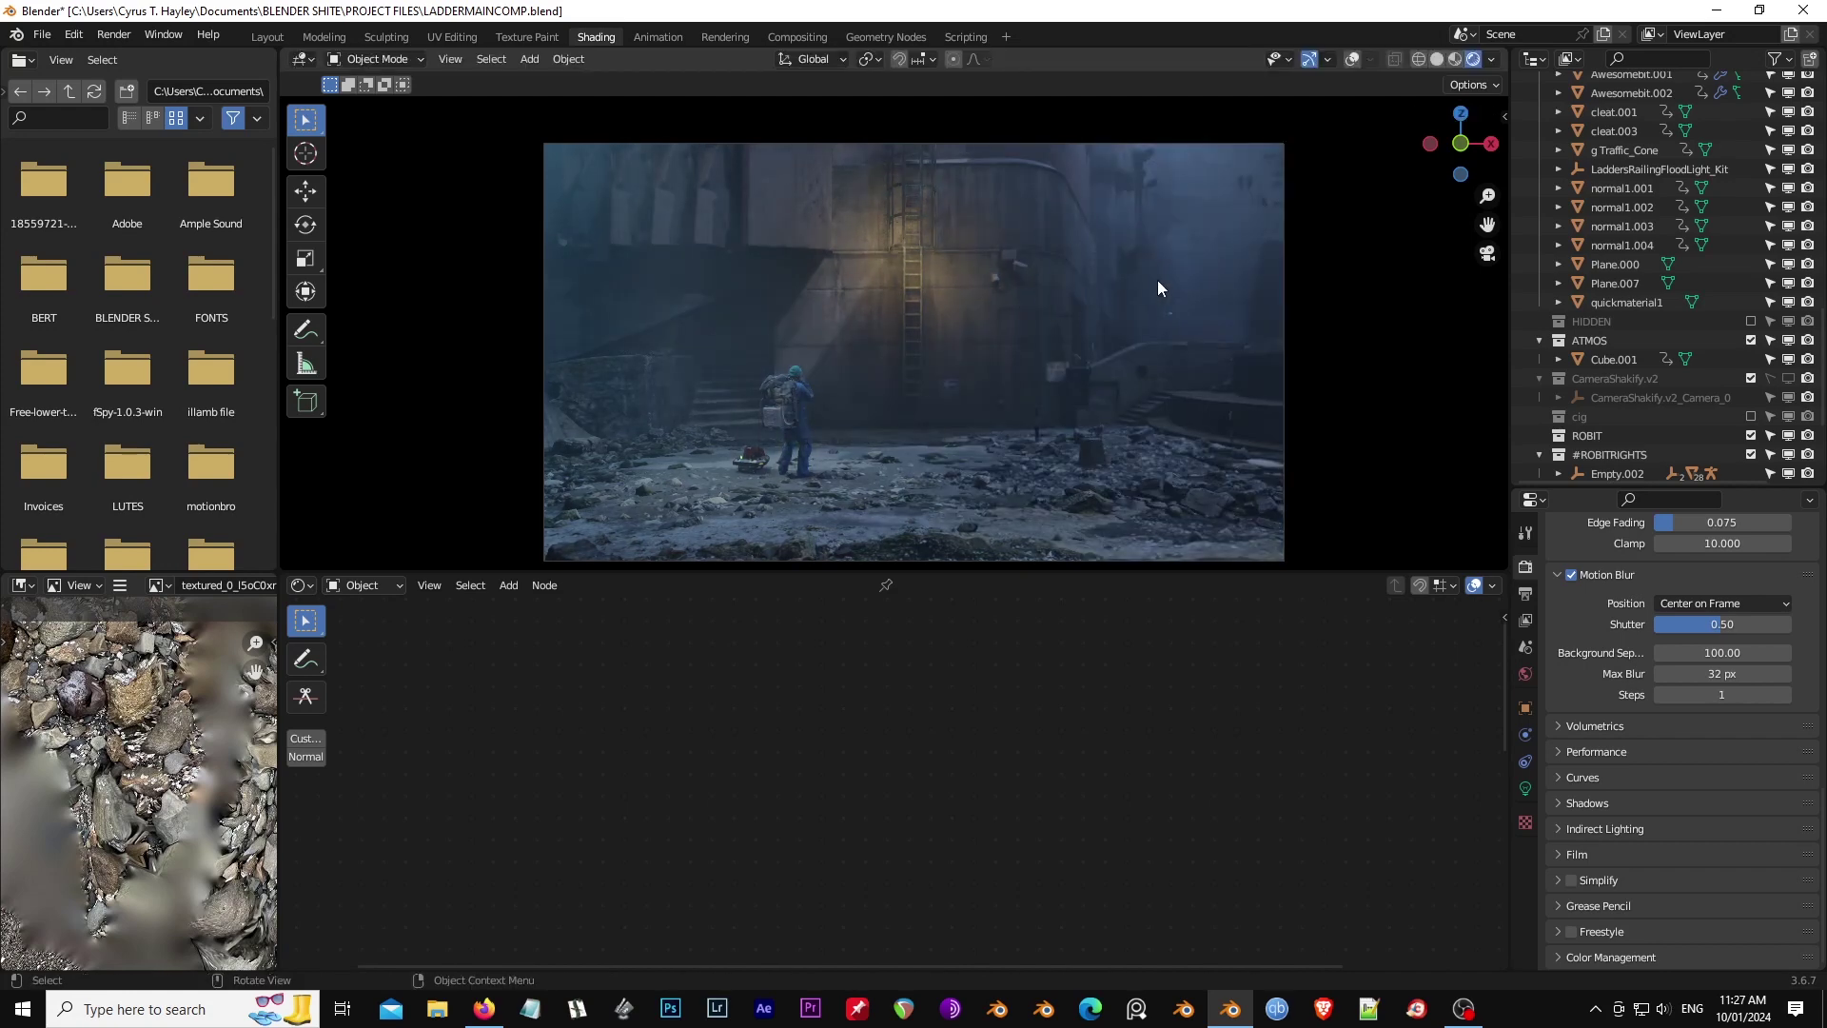
{"action": "key", "text": "g"}
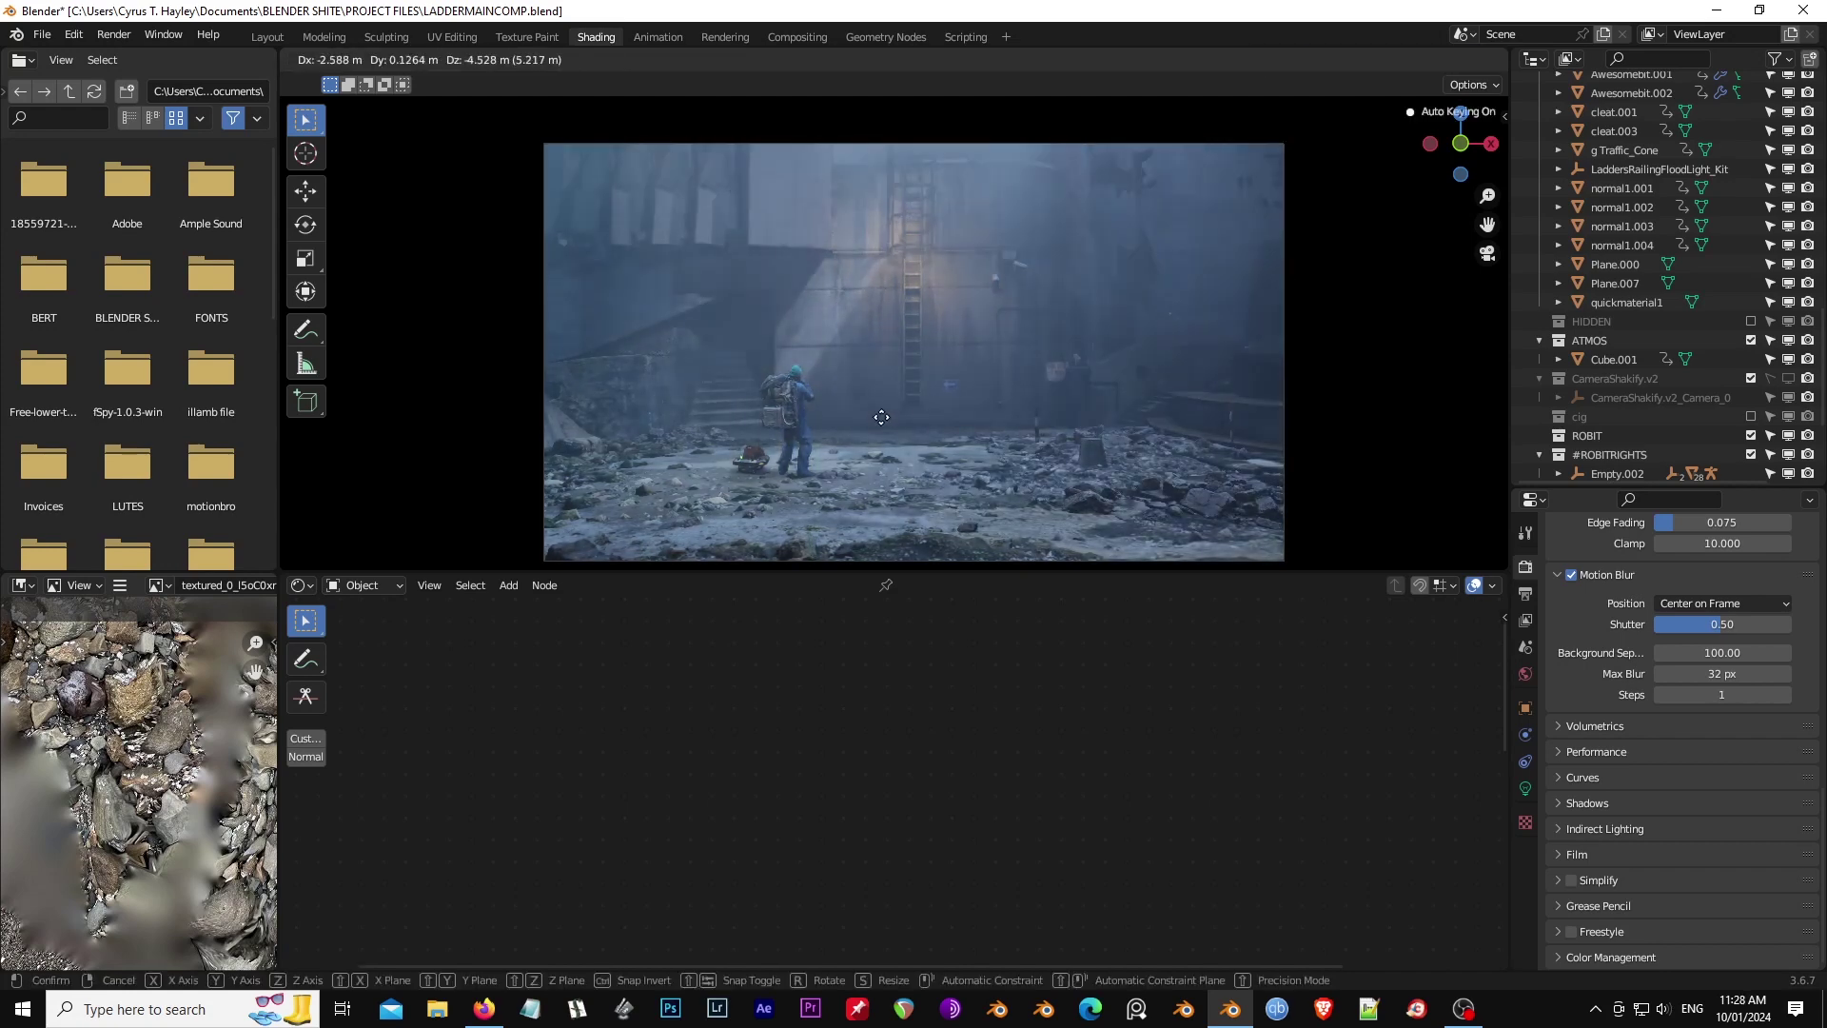
{"action": "right_click", "coordinate": [796, 418]}
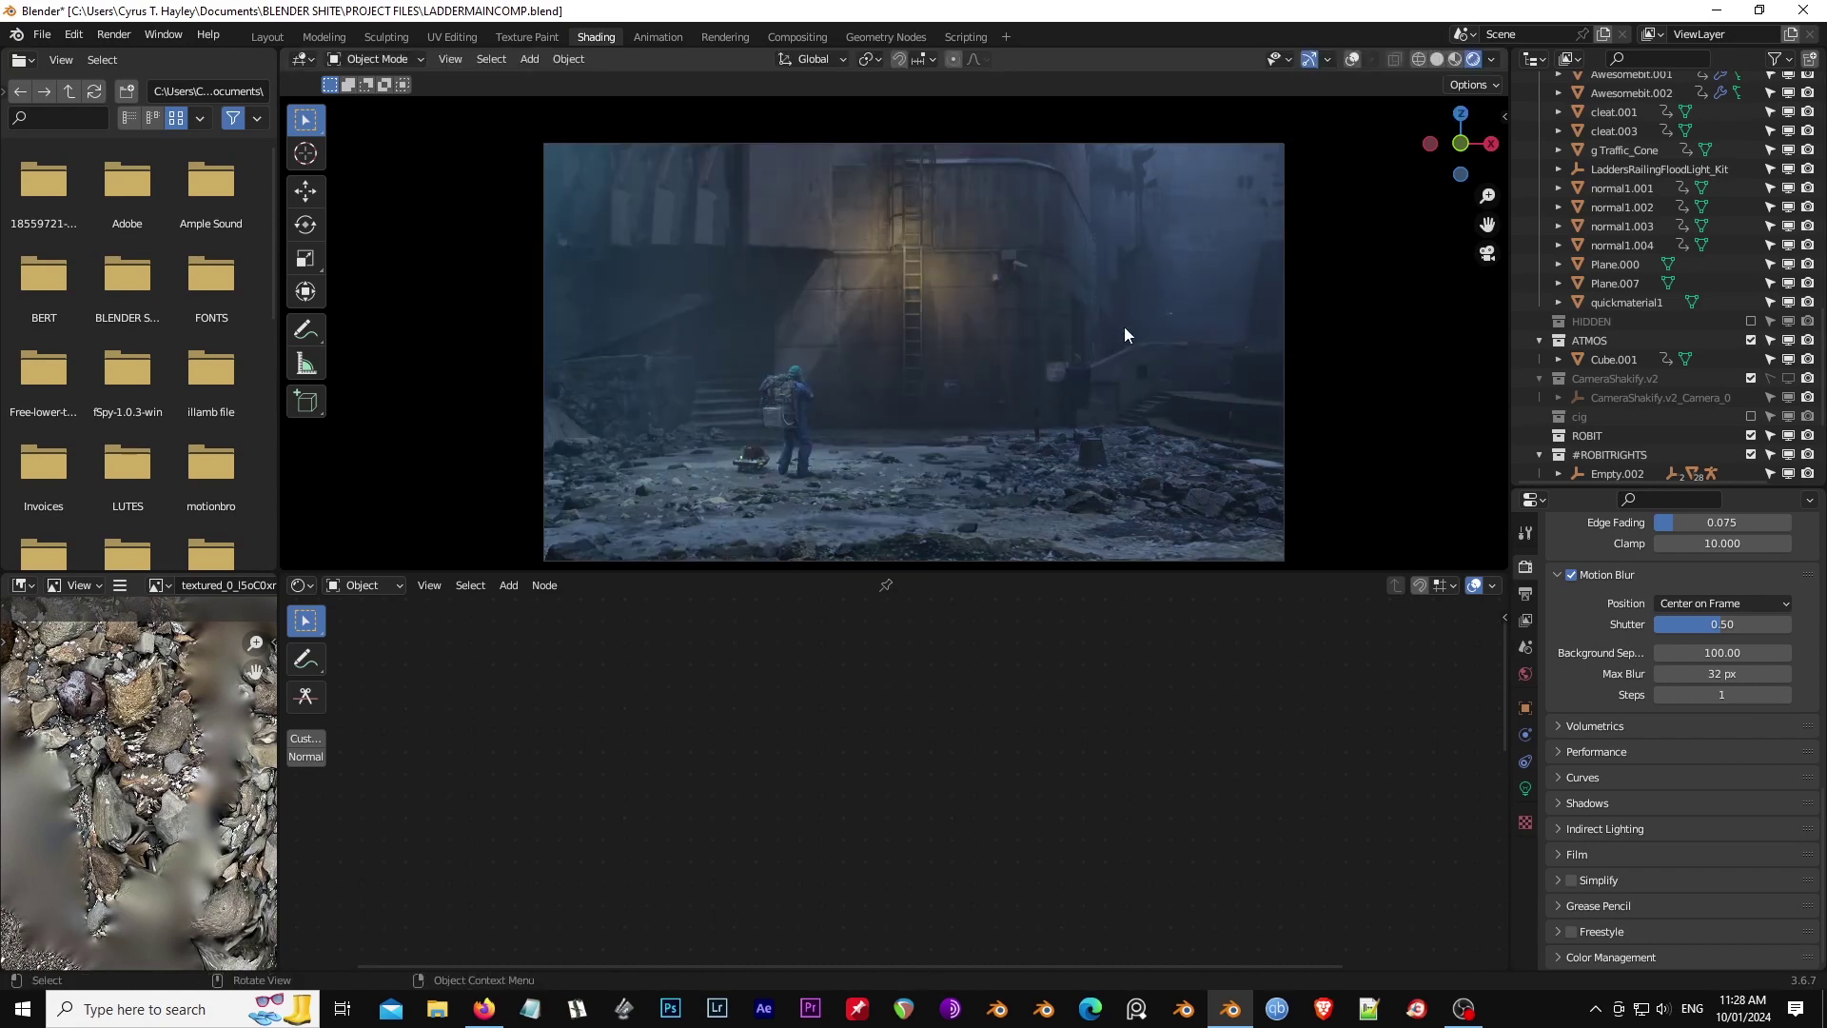
{"action": "left_click", "coordinate": [1526, 647]}
Step: Inspect the Spot.004 light, show light and camera gizmos, and select the Area light
{"action": "left_click", "coordinate": [1526, 787]}
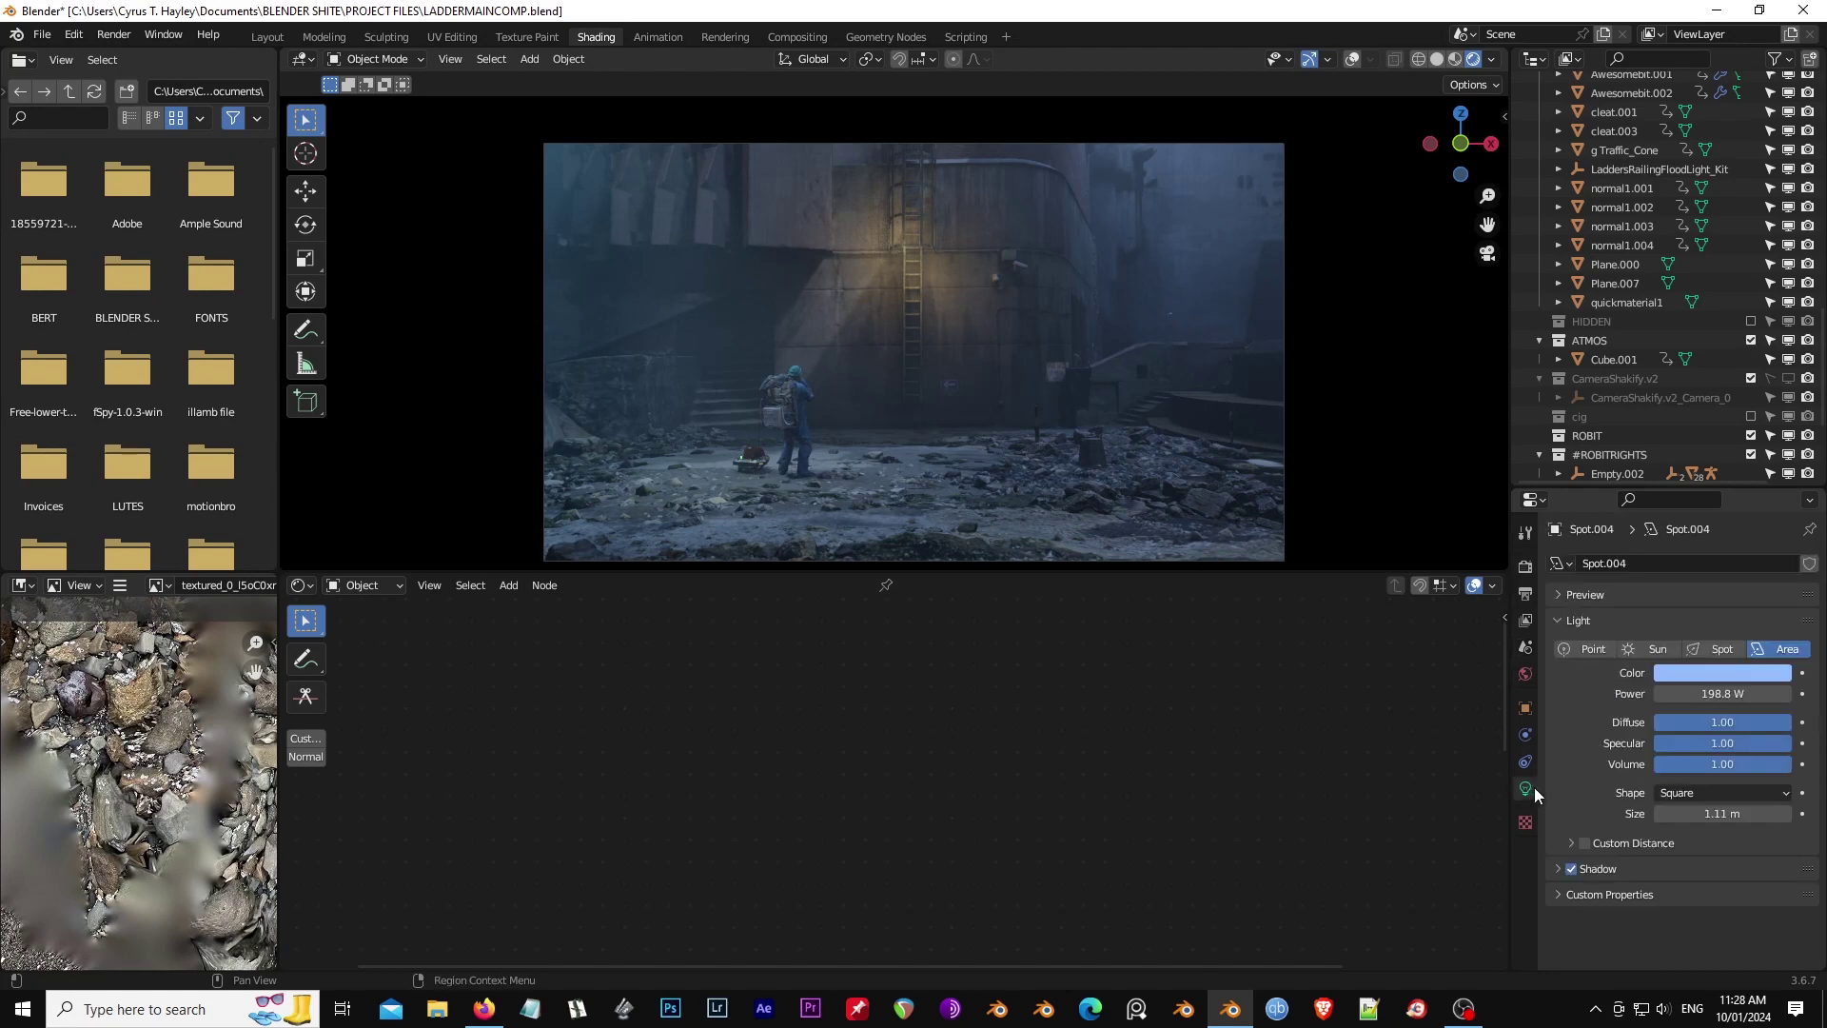
{"action": "left_click", "coordinate": [1349, 59]}
{"action": "key", "text": "KP_0"}
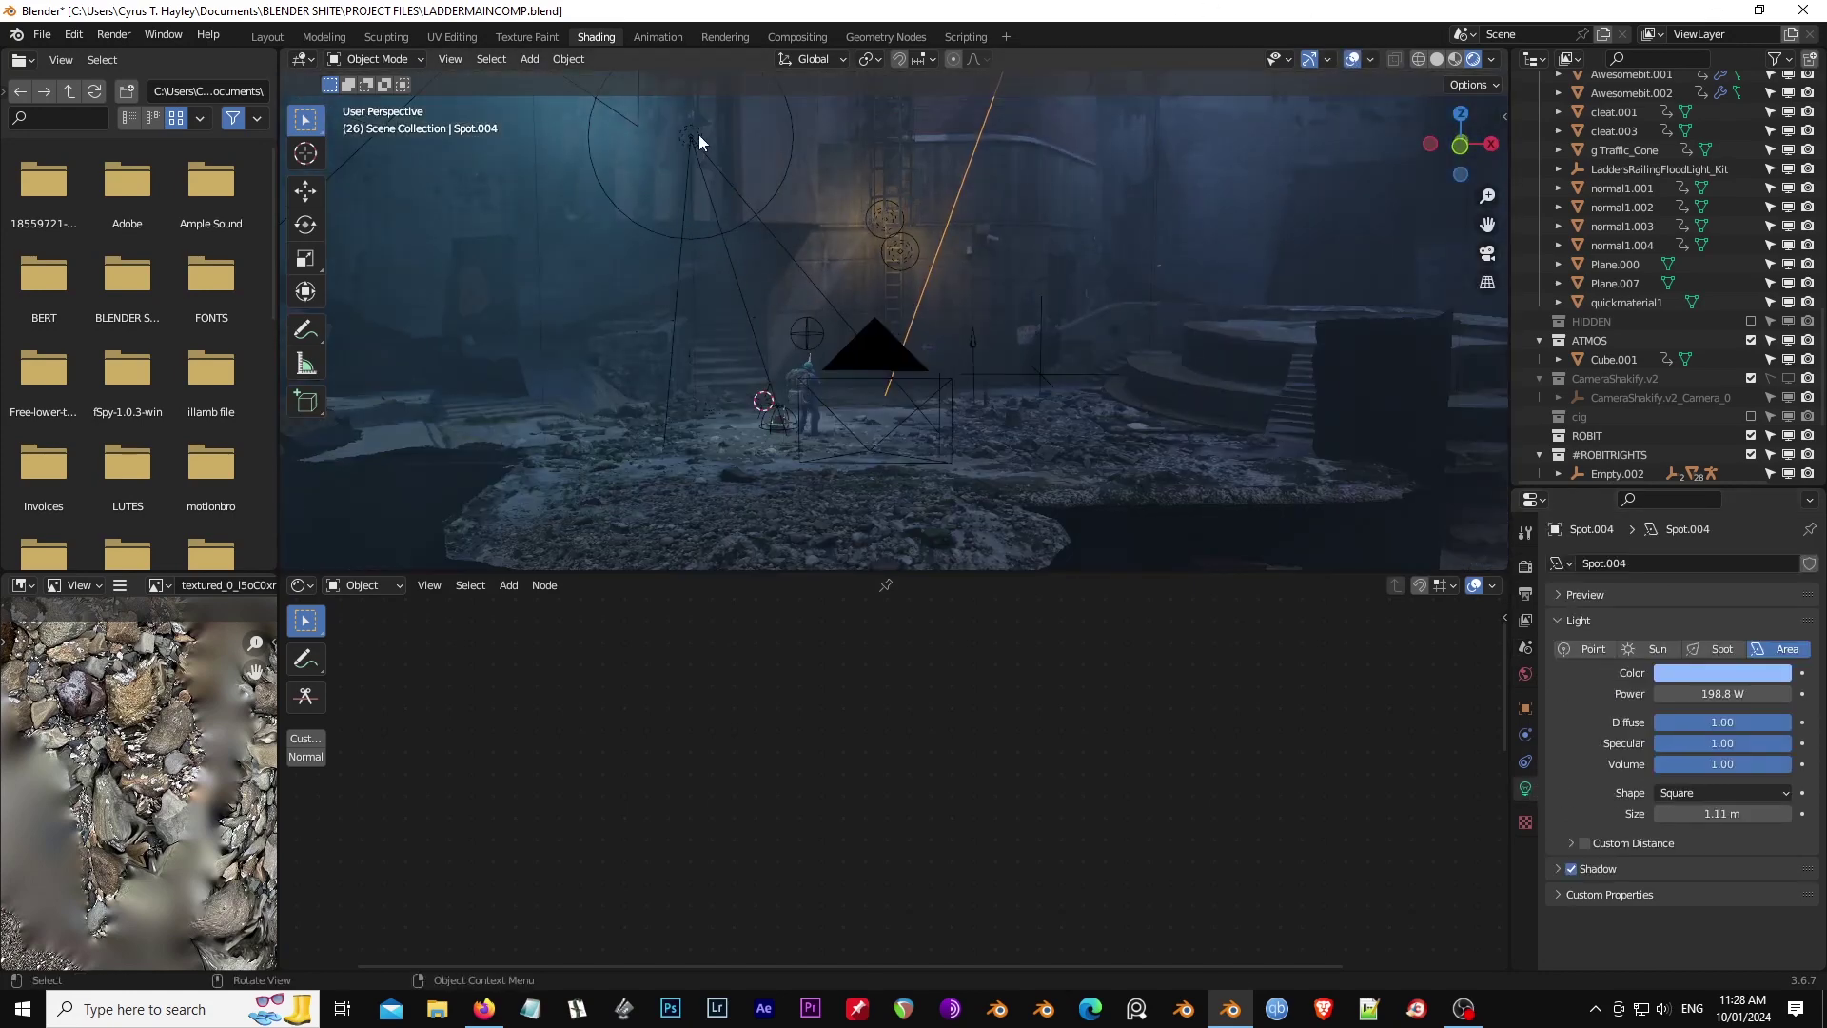
{"action": "left_click", "coordinate": [698, 134]}
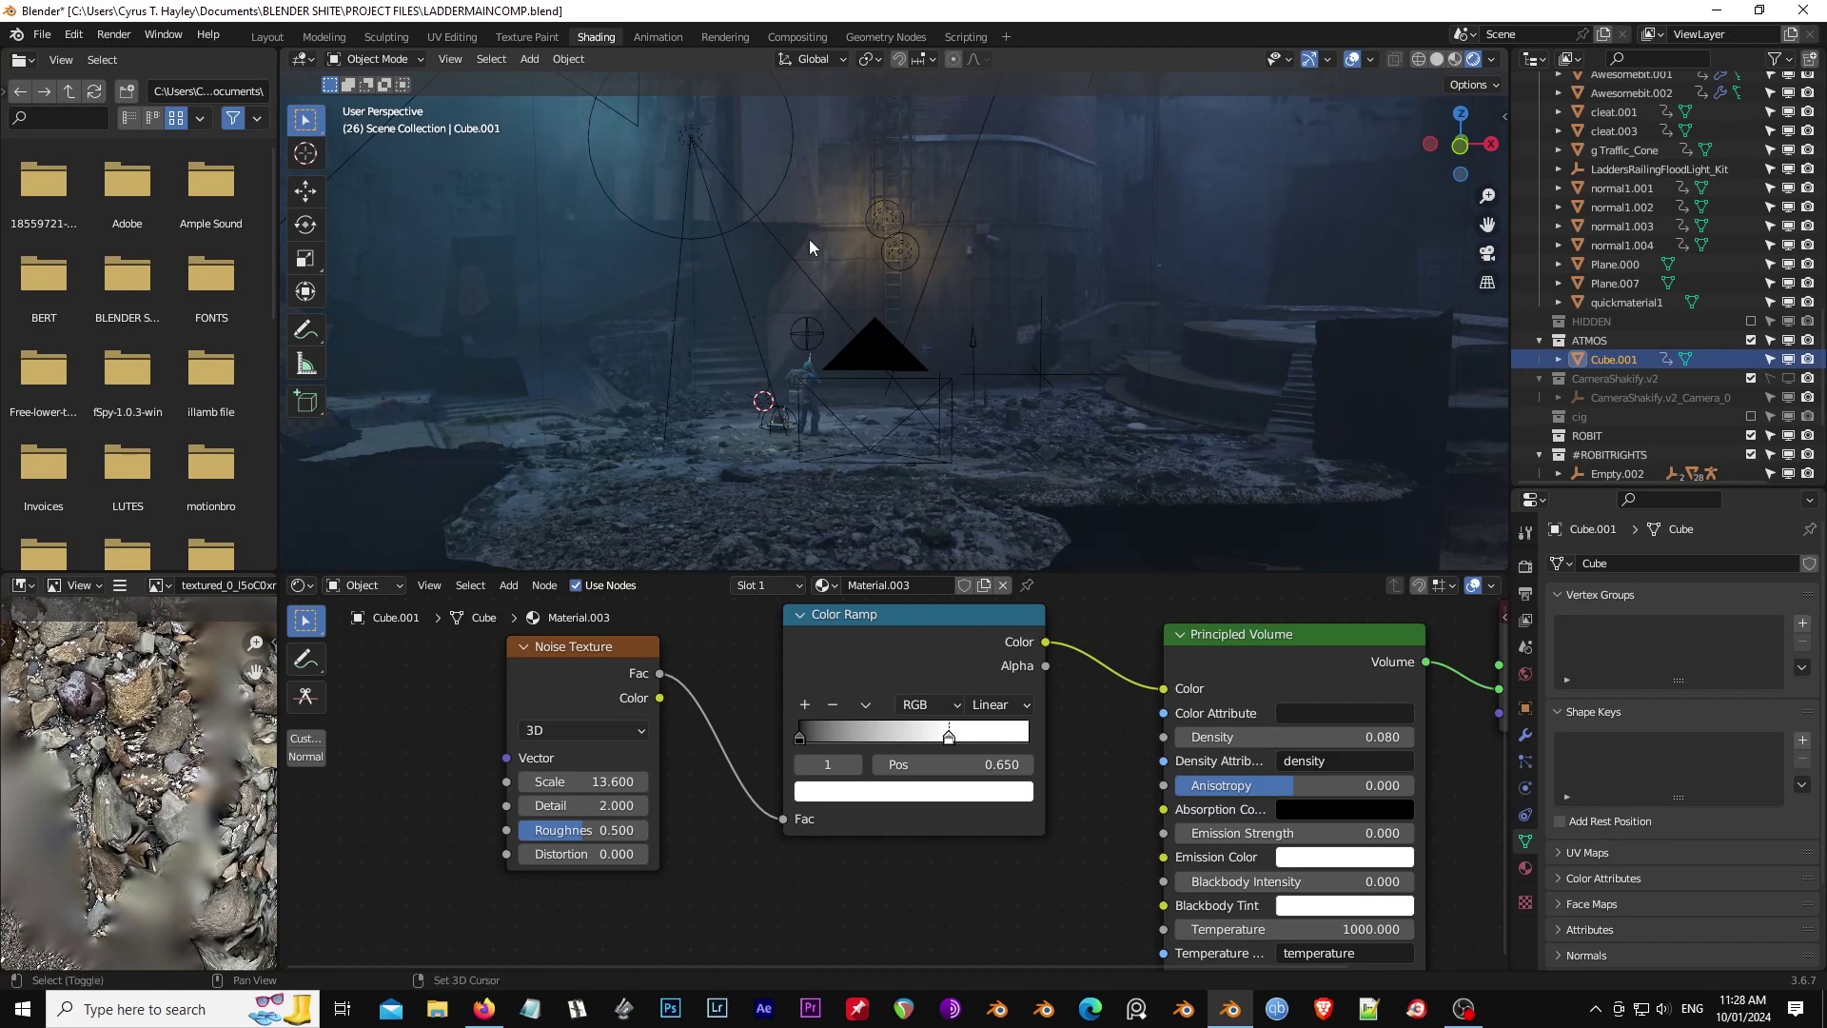
{"action": "scroll", "coordinate": [808, 248], "scroll_direction": "up", "scroll_amount": 3, "text": "shift"}
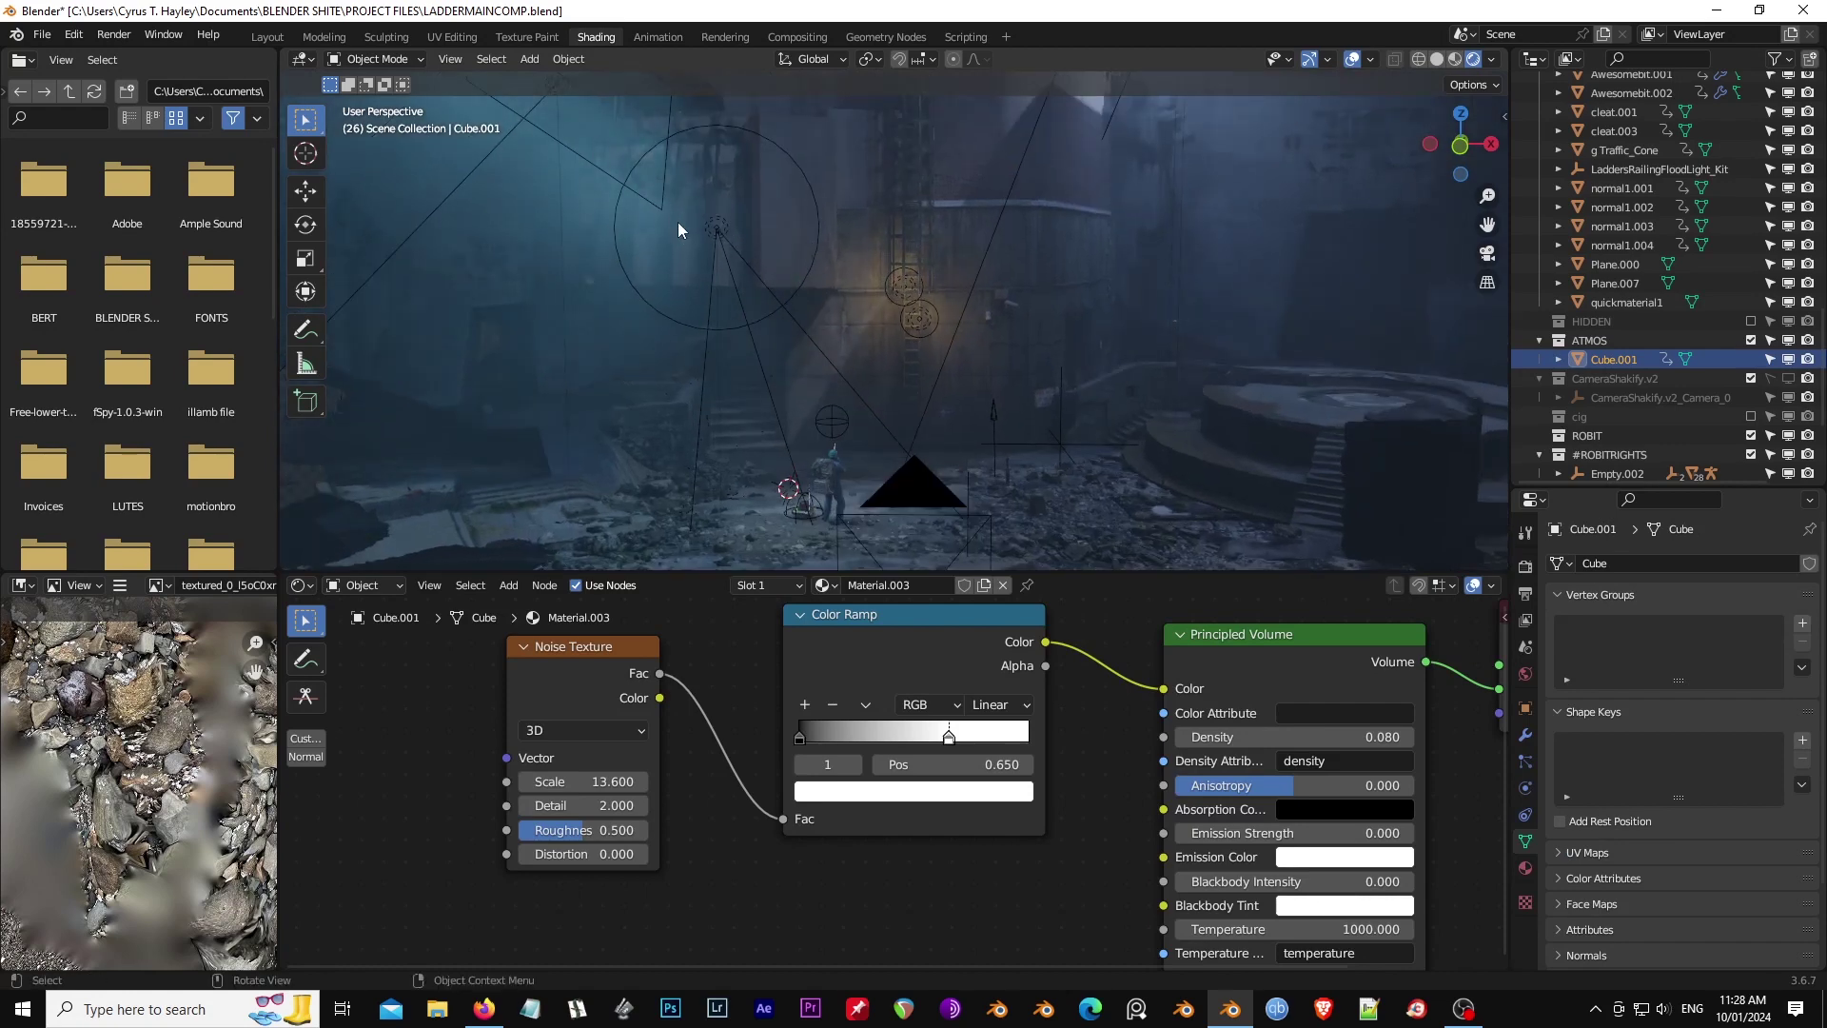
{"action": "scroll", "coordinate": [613, 299], "scroll_direction": "up", "scroll_amount": 4}
{"action": "left_click", "coordinate": [599, 307]}
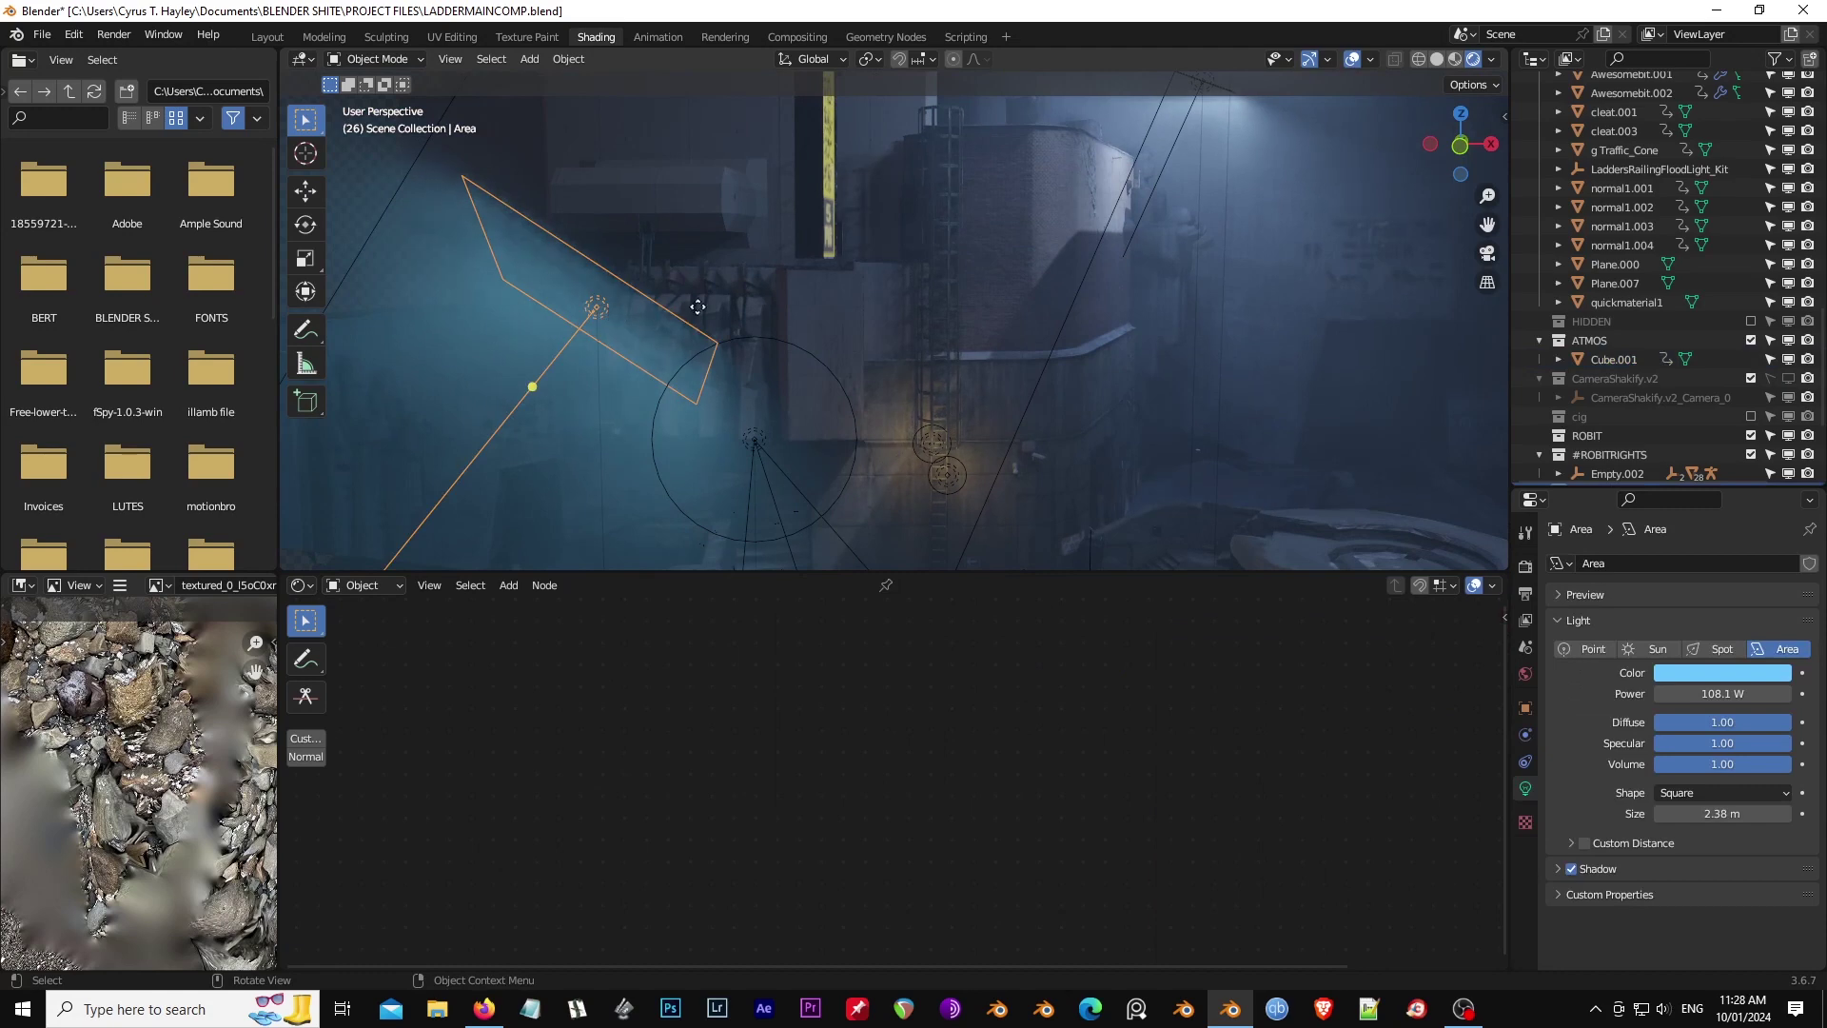
Step: From the camera framing, move the 108.1 W Area light to shift the blue light, then orbit the scene
{"action": "key", "text": "KP_0"}
{"action": "left_click", "coordinate": [1352, 59]}
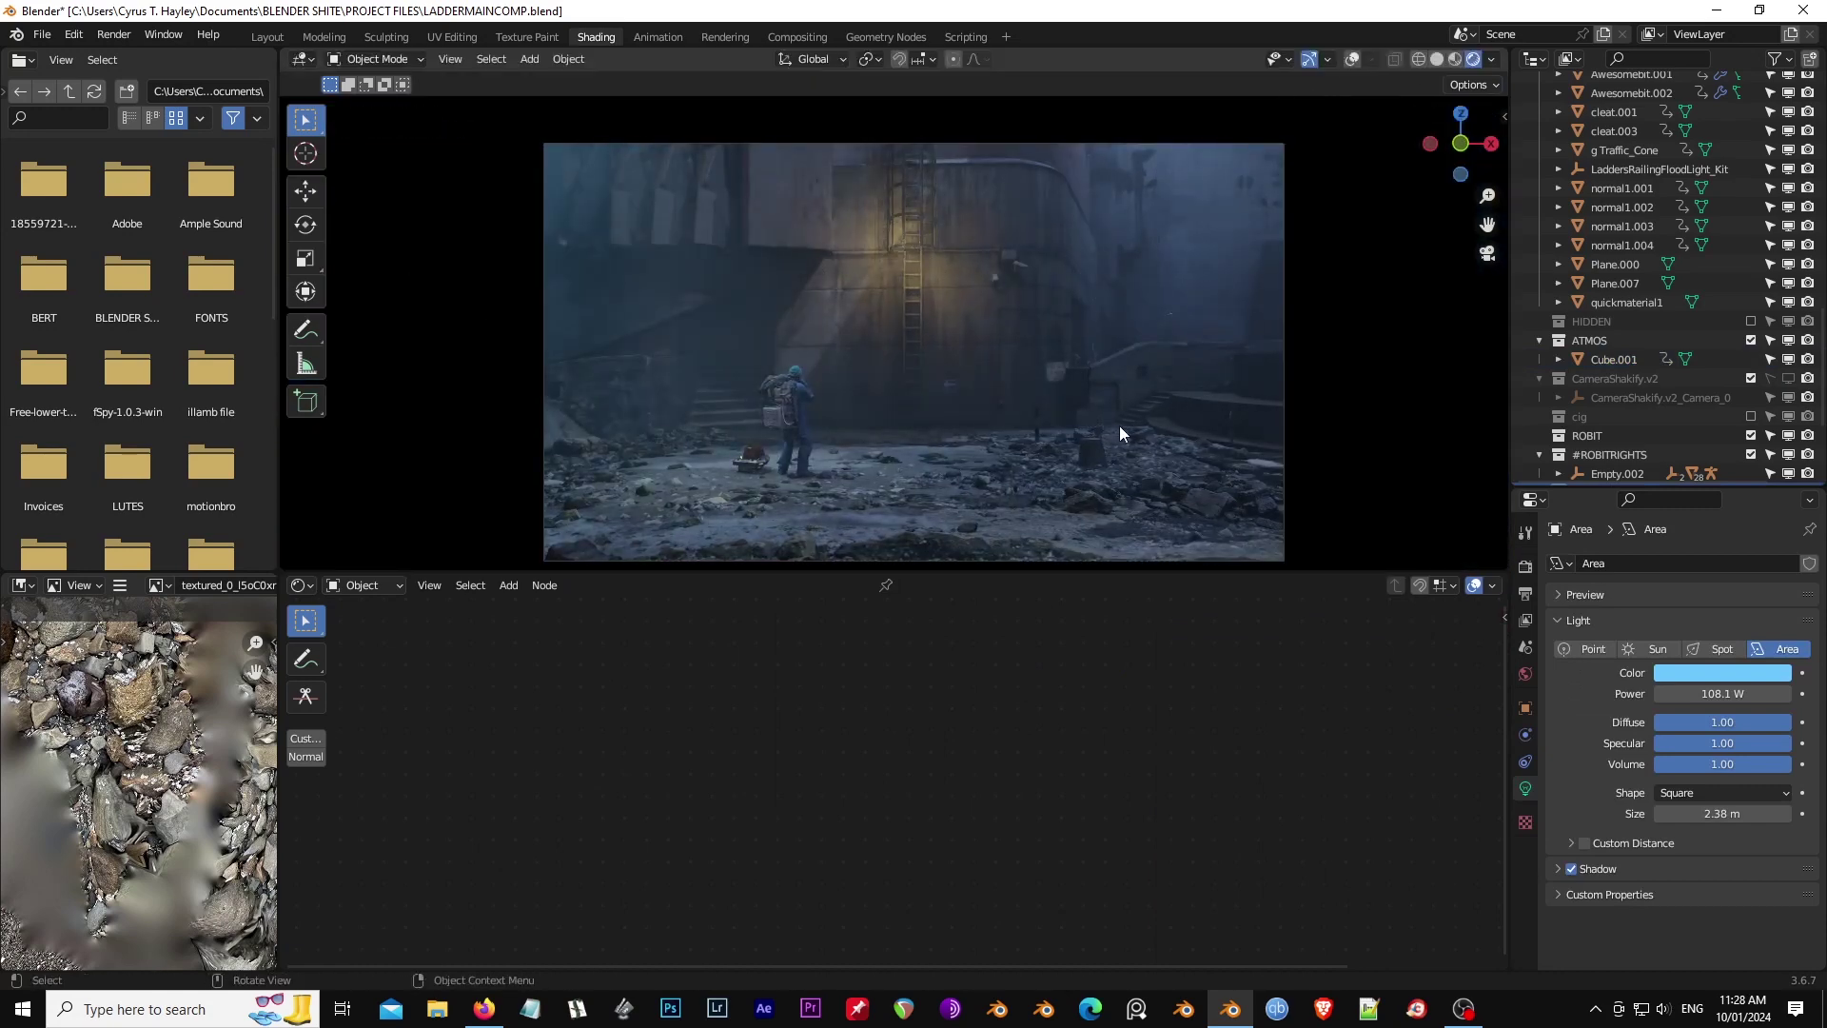
{"action": "key", "text": "g"}
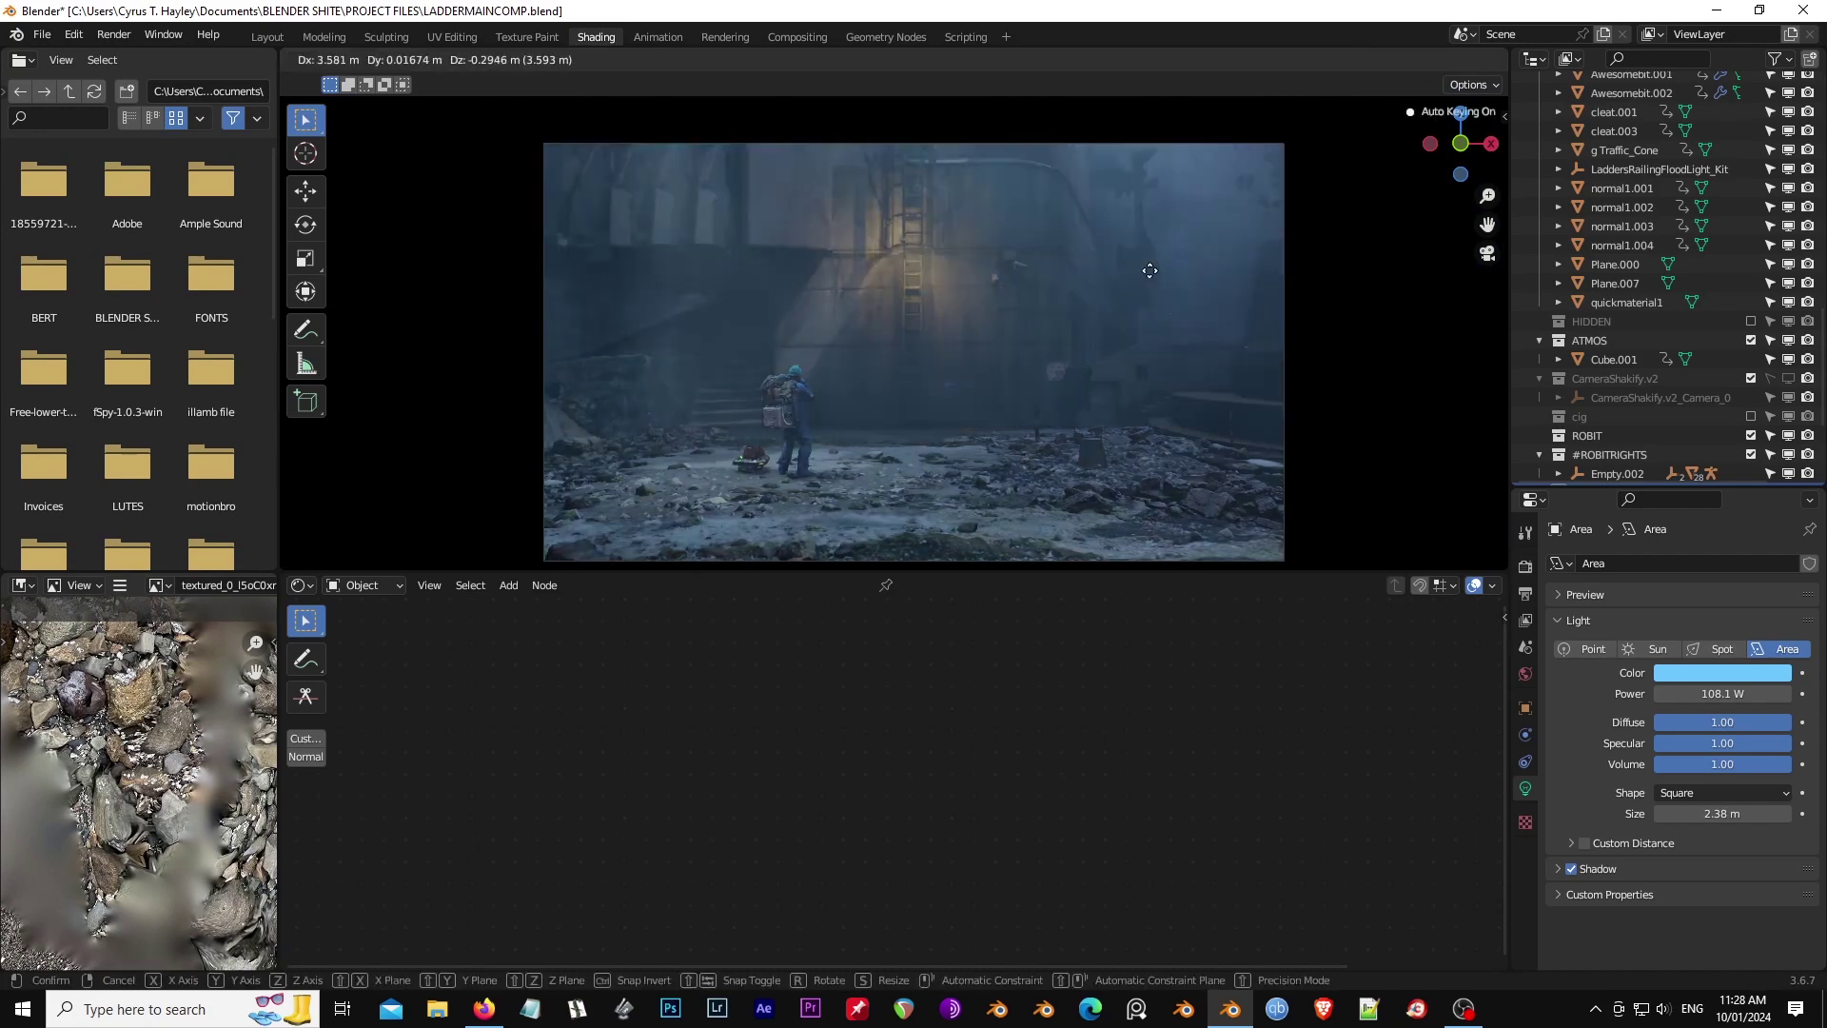
{"action": "left_click", "coordinate": [1135, 325]}
{"action": "middle_click_drag", "start_coordinate": [1025, 318], "coordinate": [932, 384]}
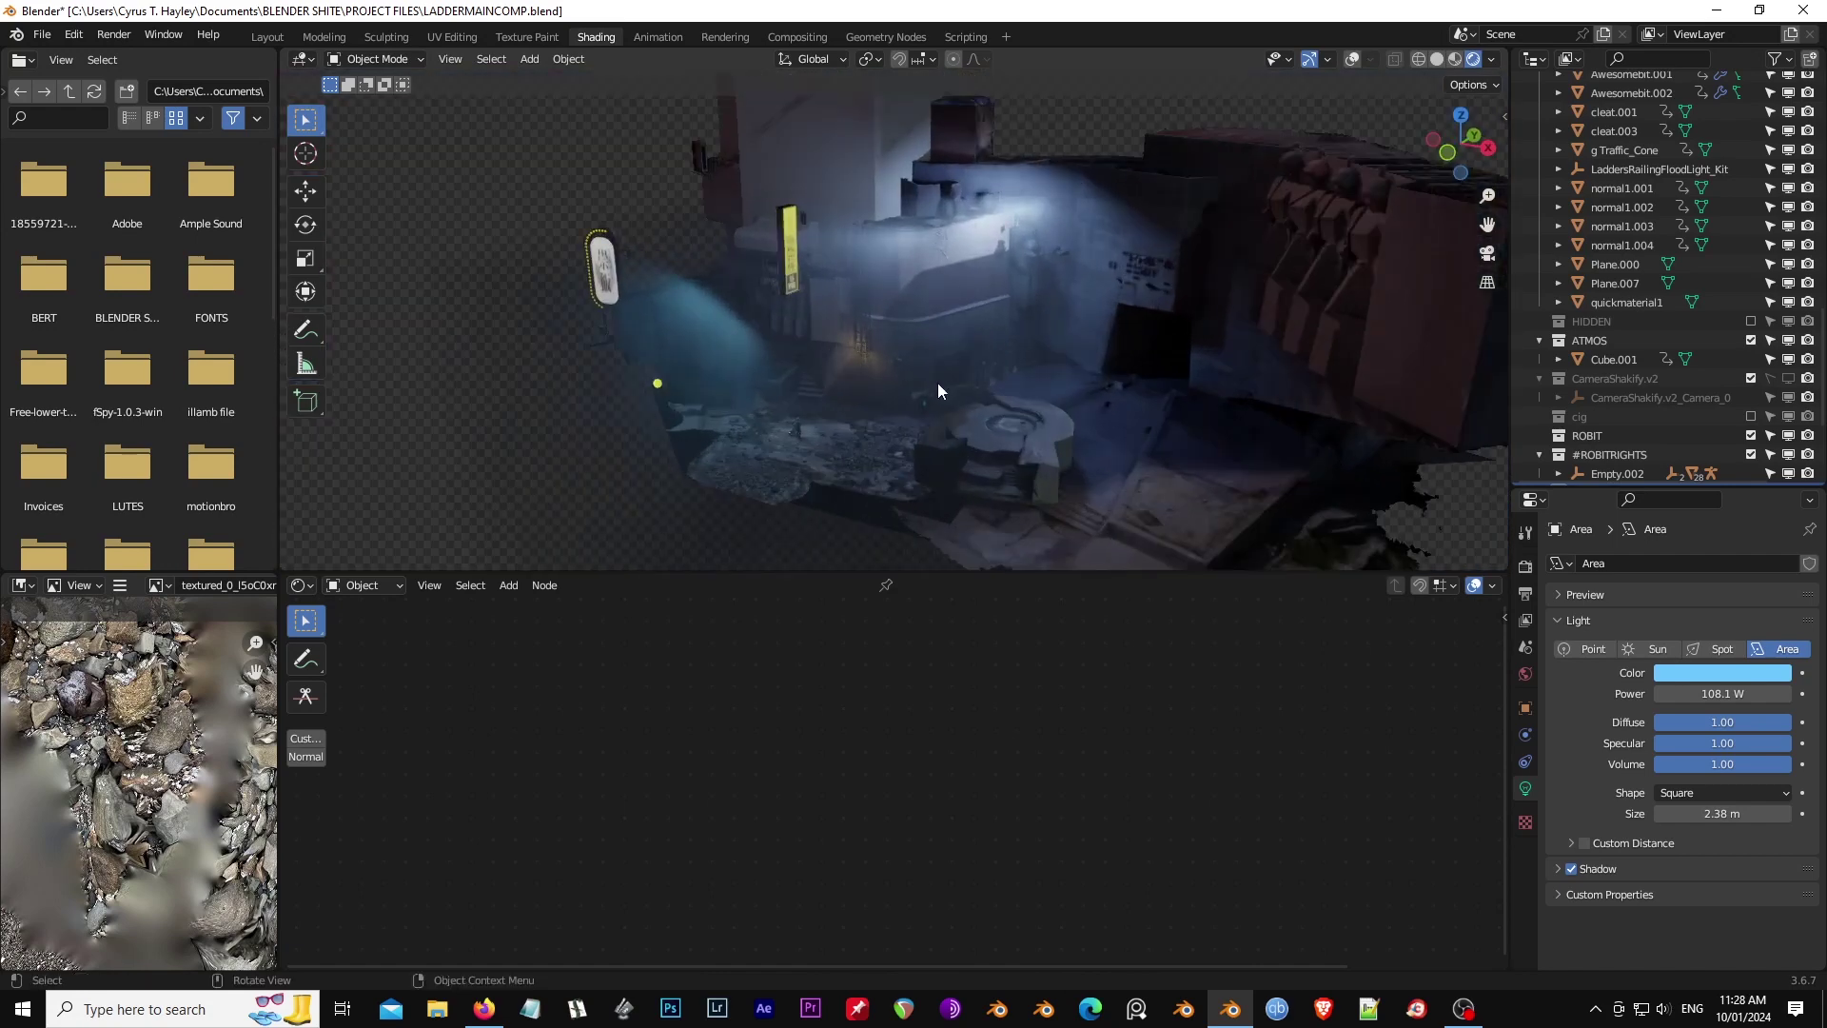
{"action": "scroll", "coordinate": [938, 383], "scroll_direction": "up", "scroll_amount": 1}
{"action": "middle_click_drag", "start_coordinate": [1039, 430], "coordinate": [1106, 271]}
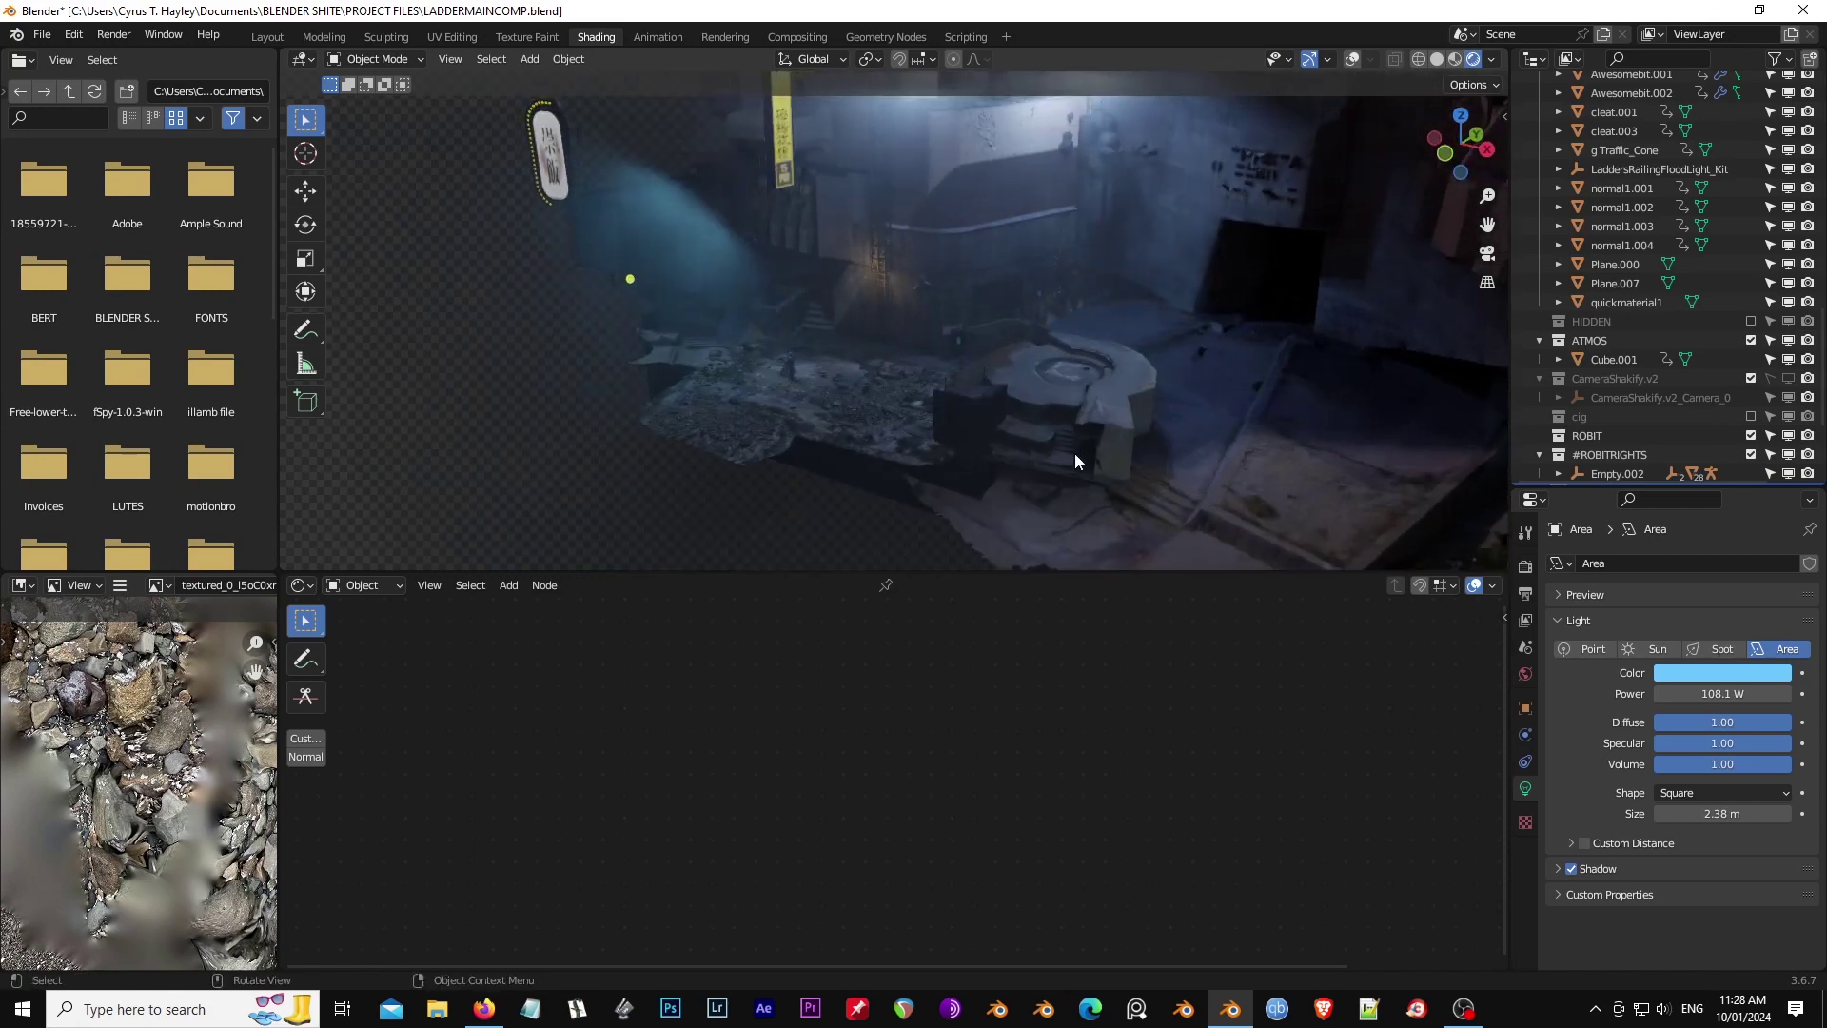
Step: Reposition the ground piece and play the animation, stopping at frame 59
{"action": "key", "text": "g"}
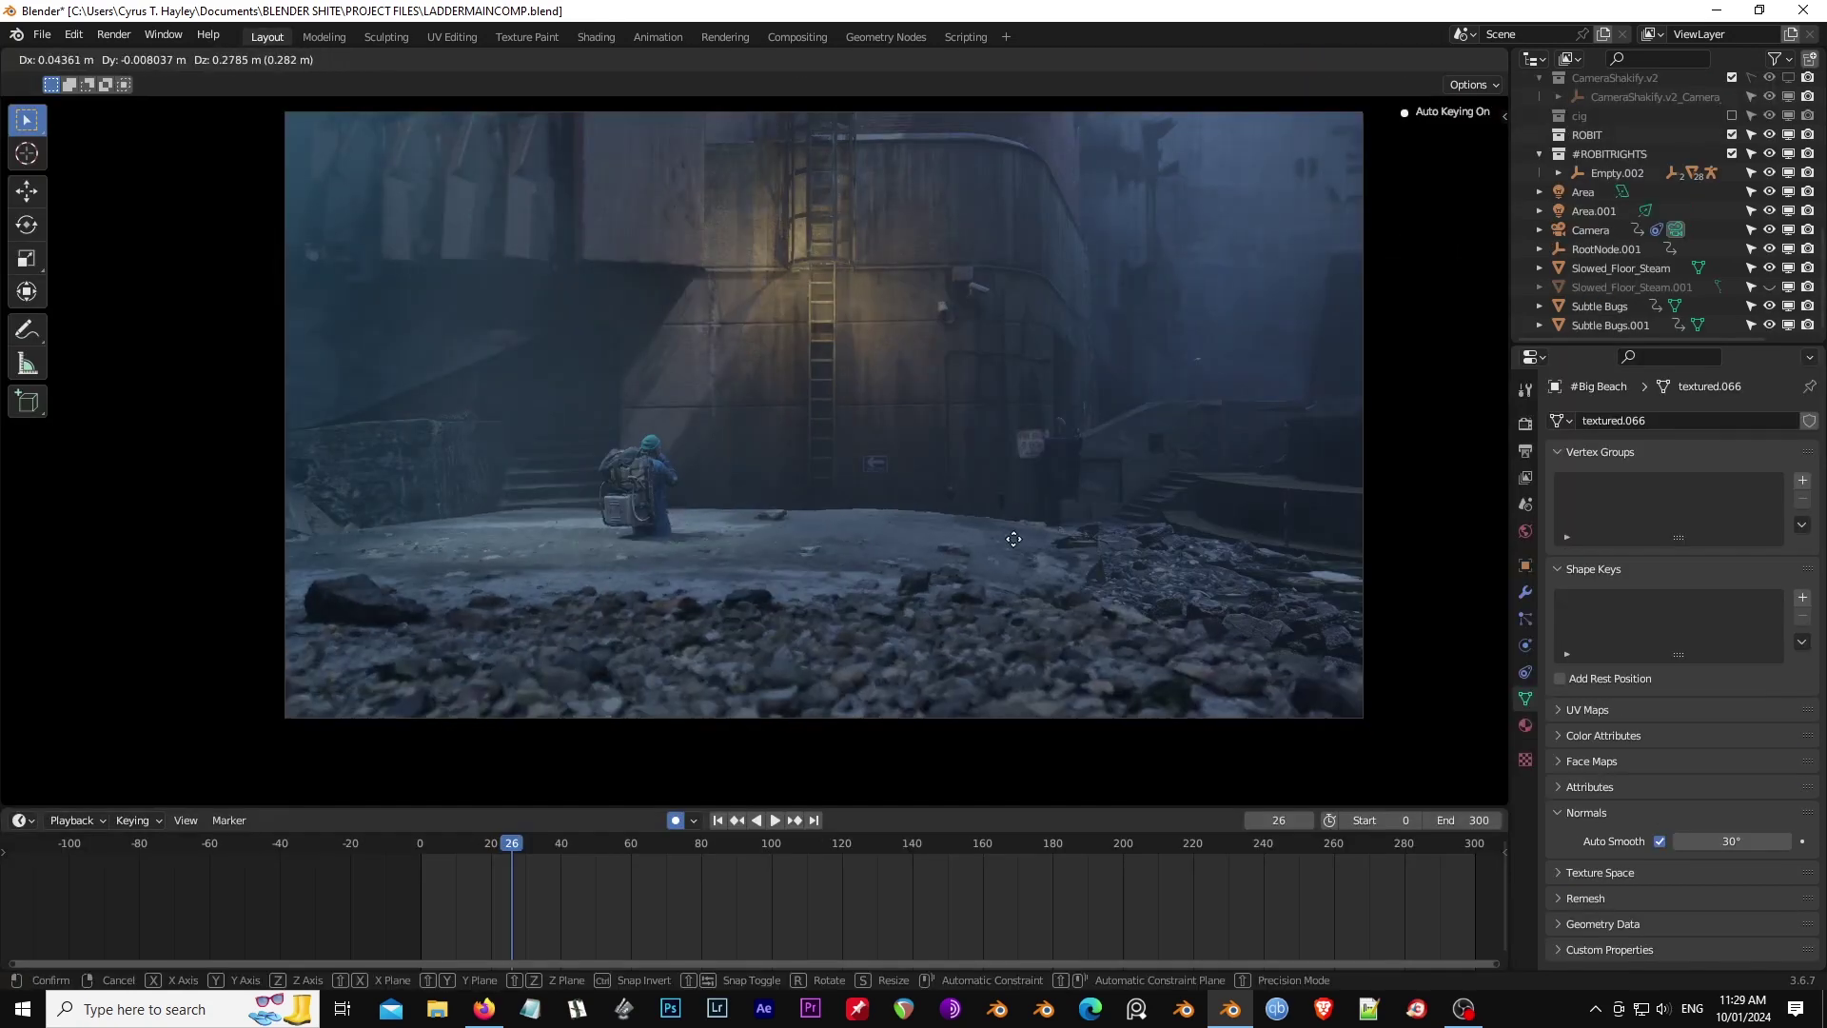
{"action": "left_click", "coordinate": [1010, 607]}
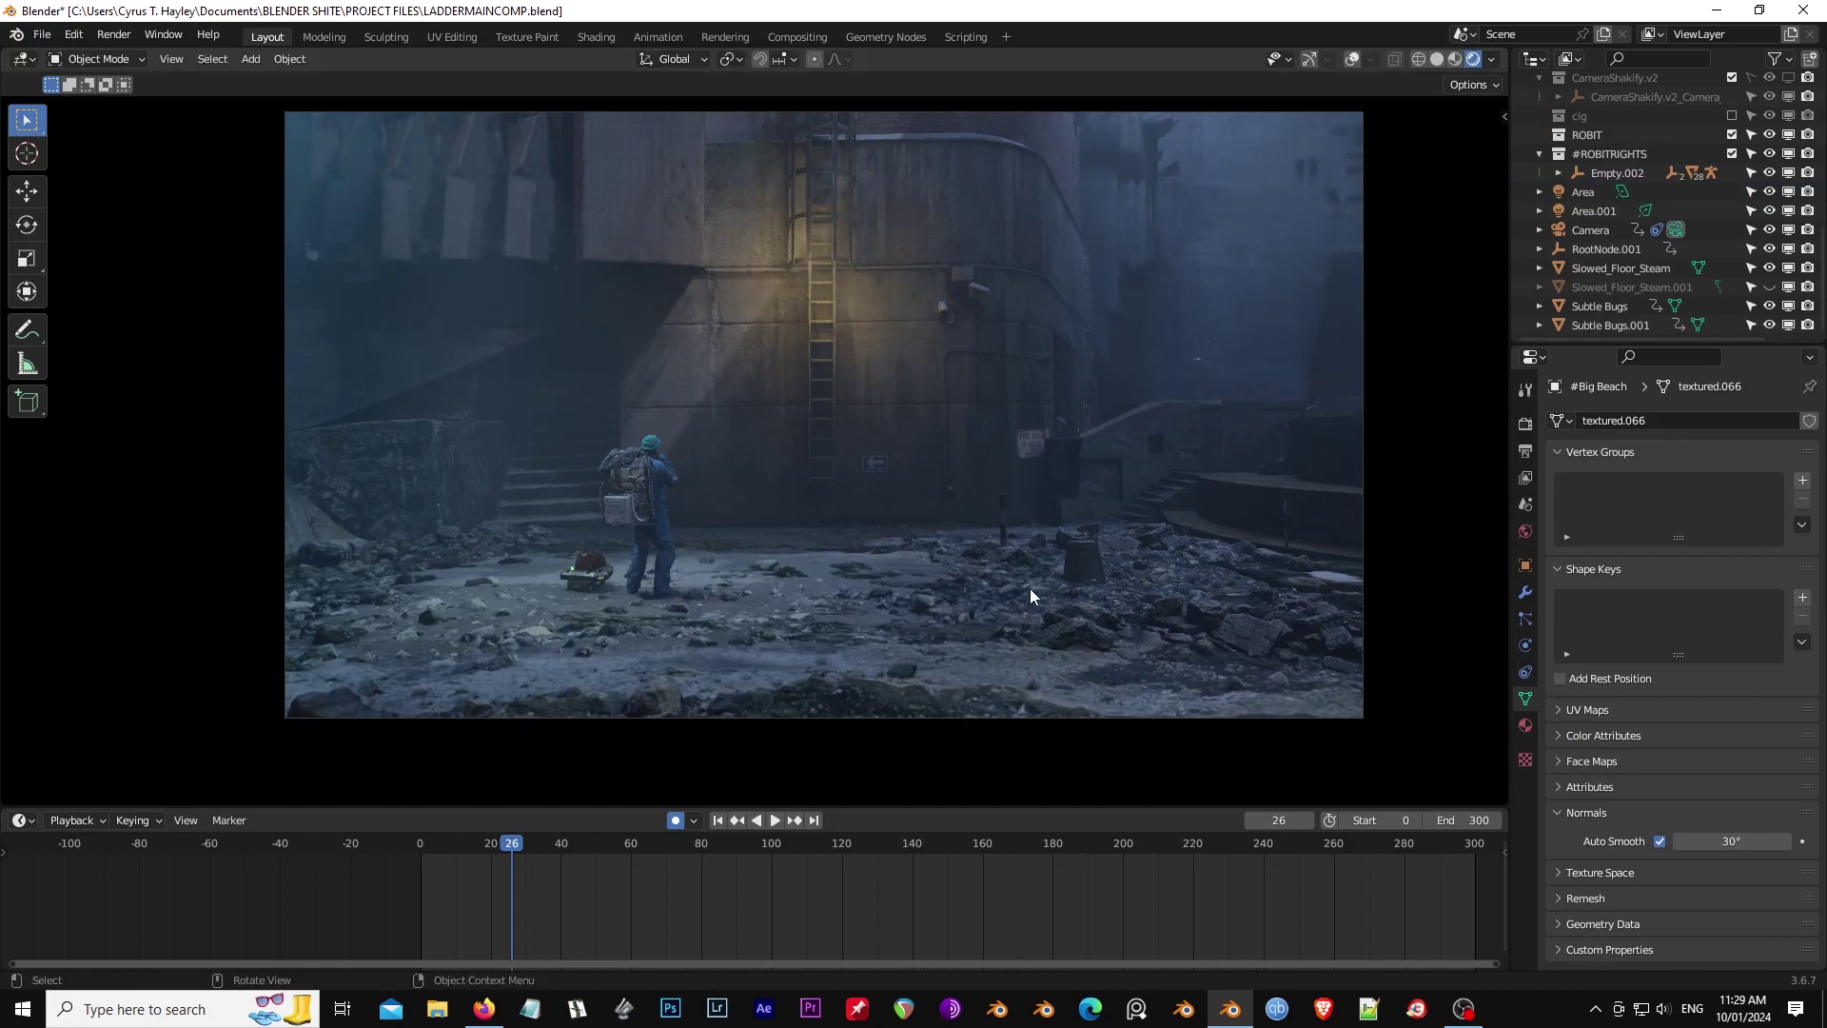
{"action": "key", "text": "space"}
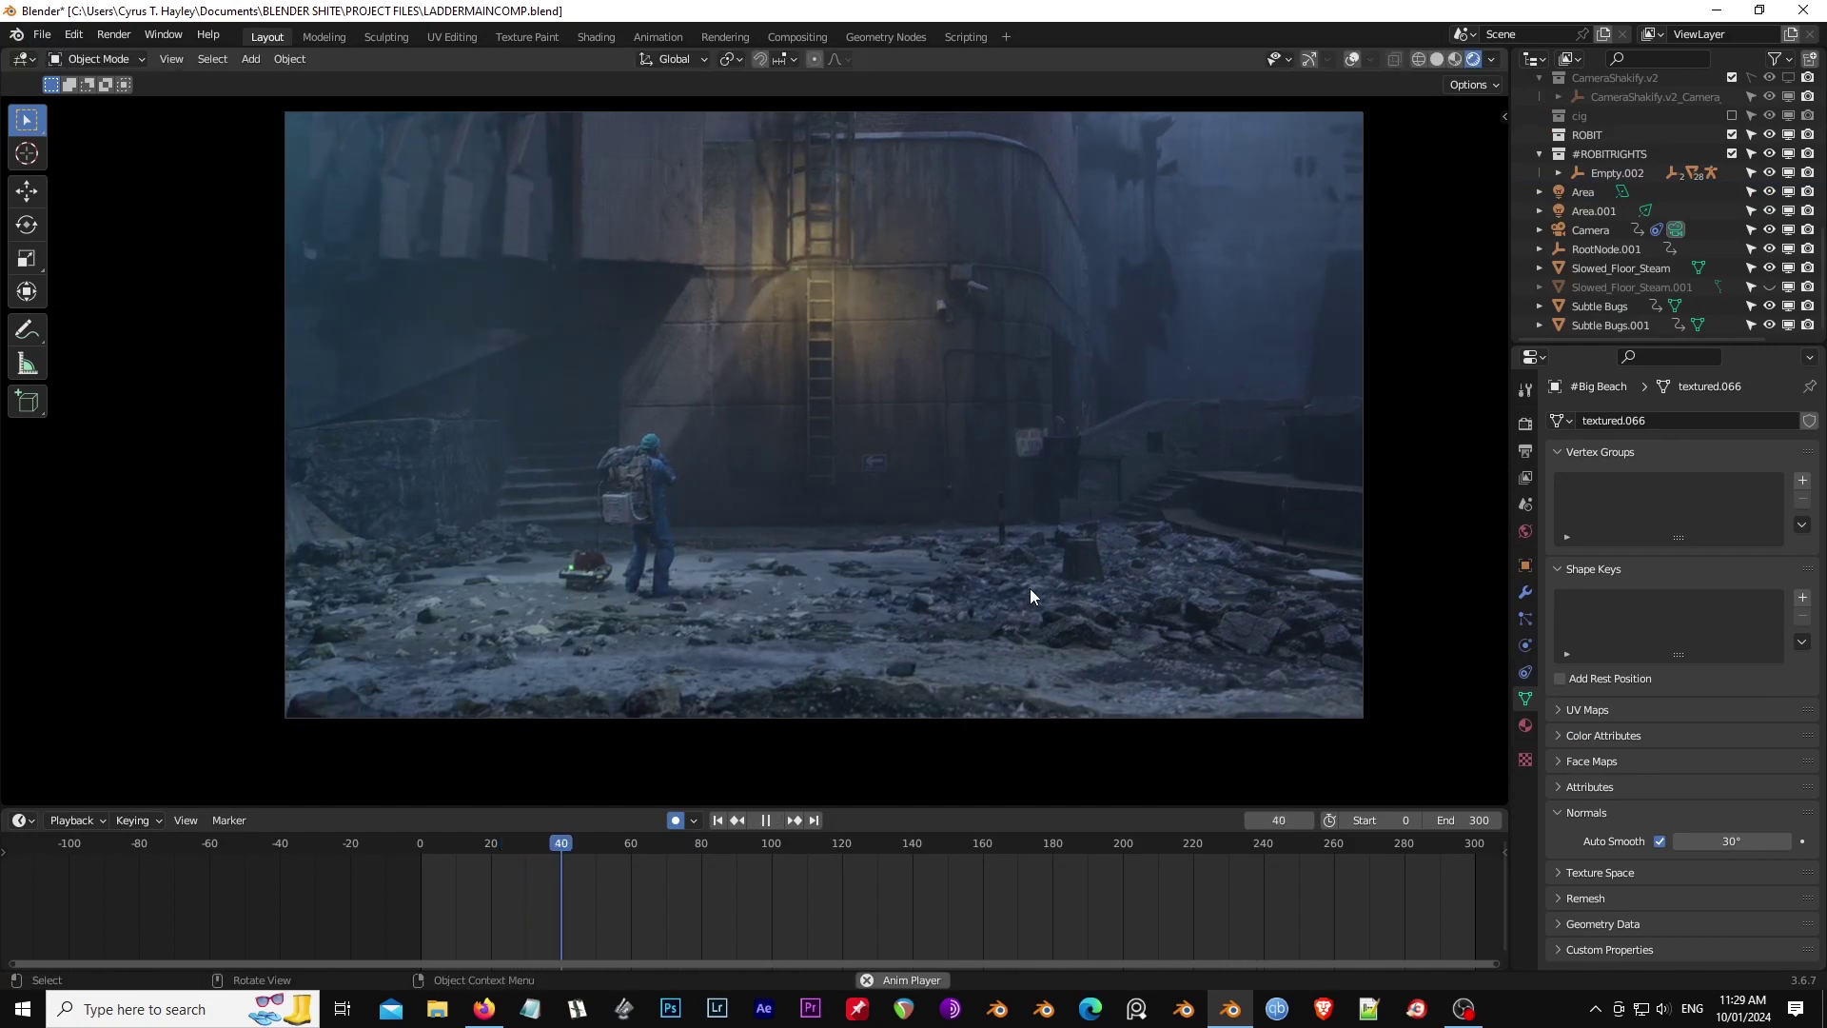
{"action": "key", "text": "space"}
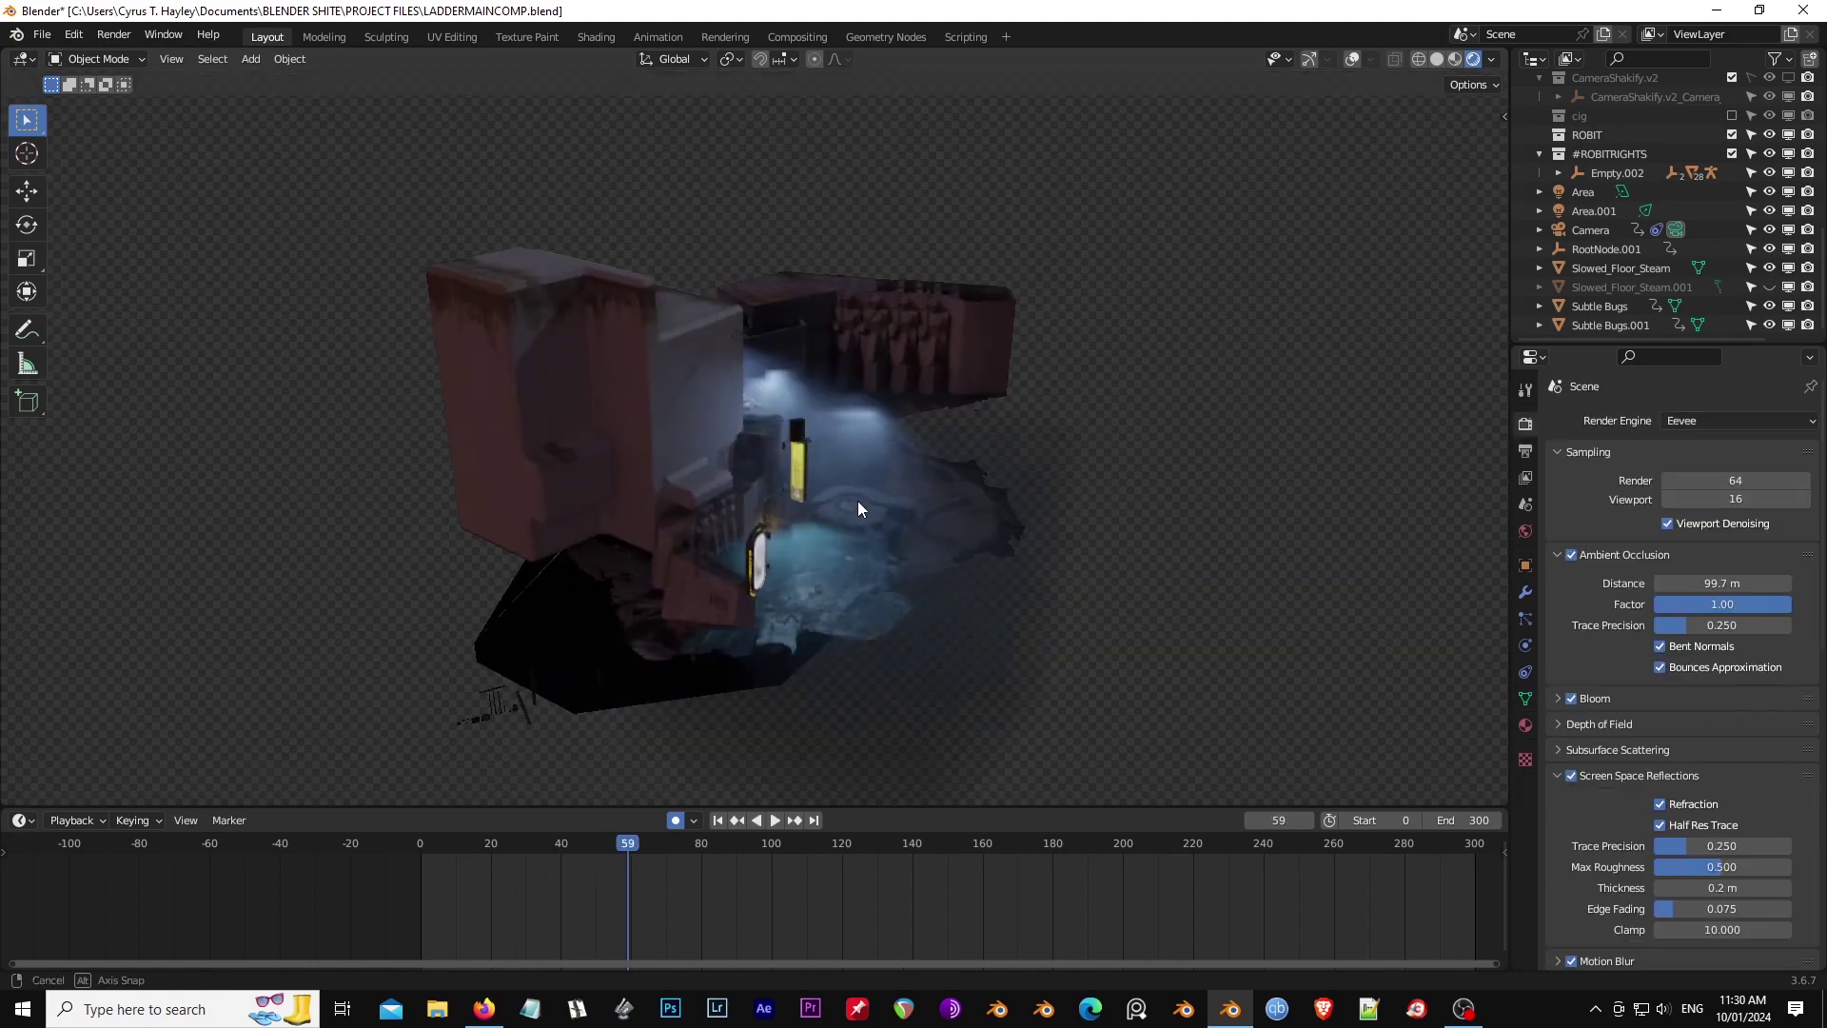
Step: Orbit into a close view of the courtyard and switch it to Material Preview shading
{"action": "middle_click_drag", "start_coordinate": [859, 500], "coordinate": [976, 514]}
{"action": "key", "text": "KP_0"}
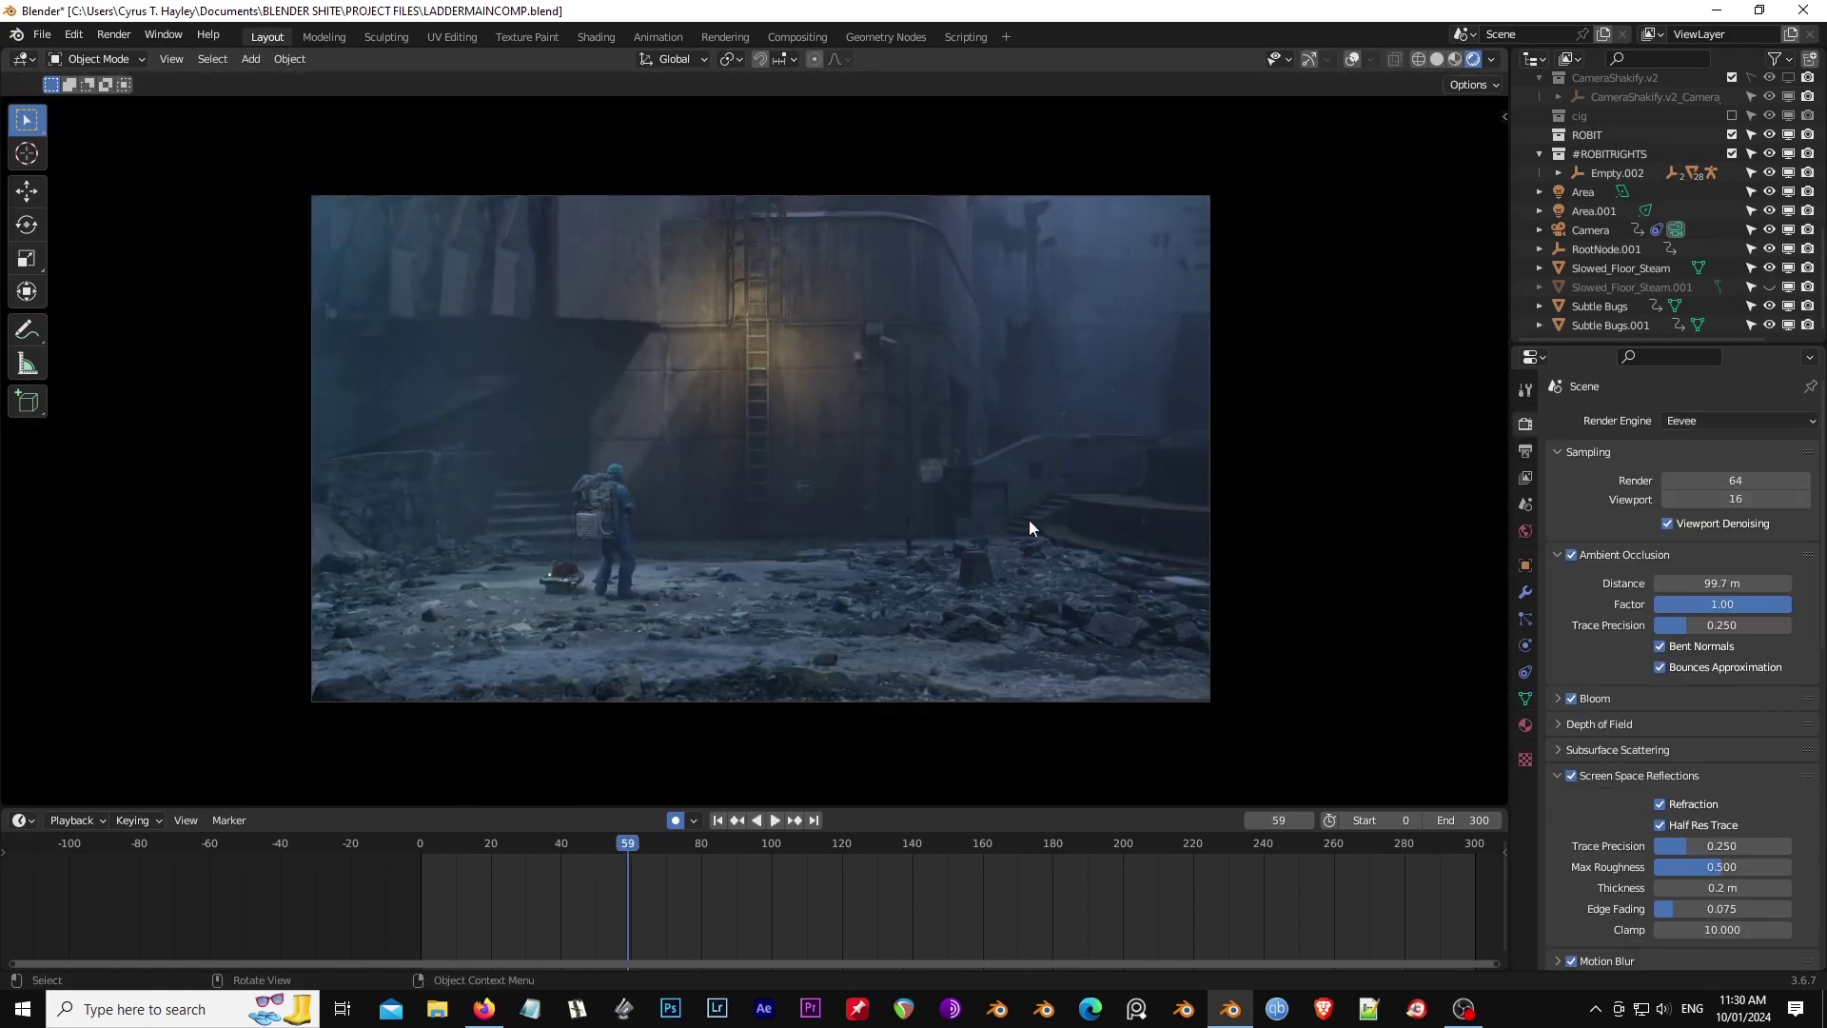
{"action": "middle_click_drag", "start_coordinate": [838, 510], "coordinate": [1115, 490]}
{"action": "scroll", "coordinate": [1115, 490], "scroll_direction": "down", "scroll_amount": 6}
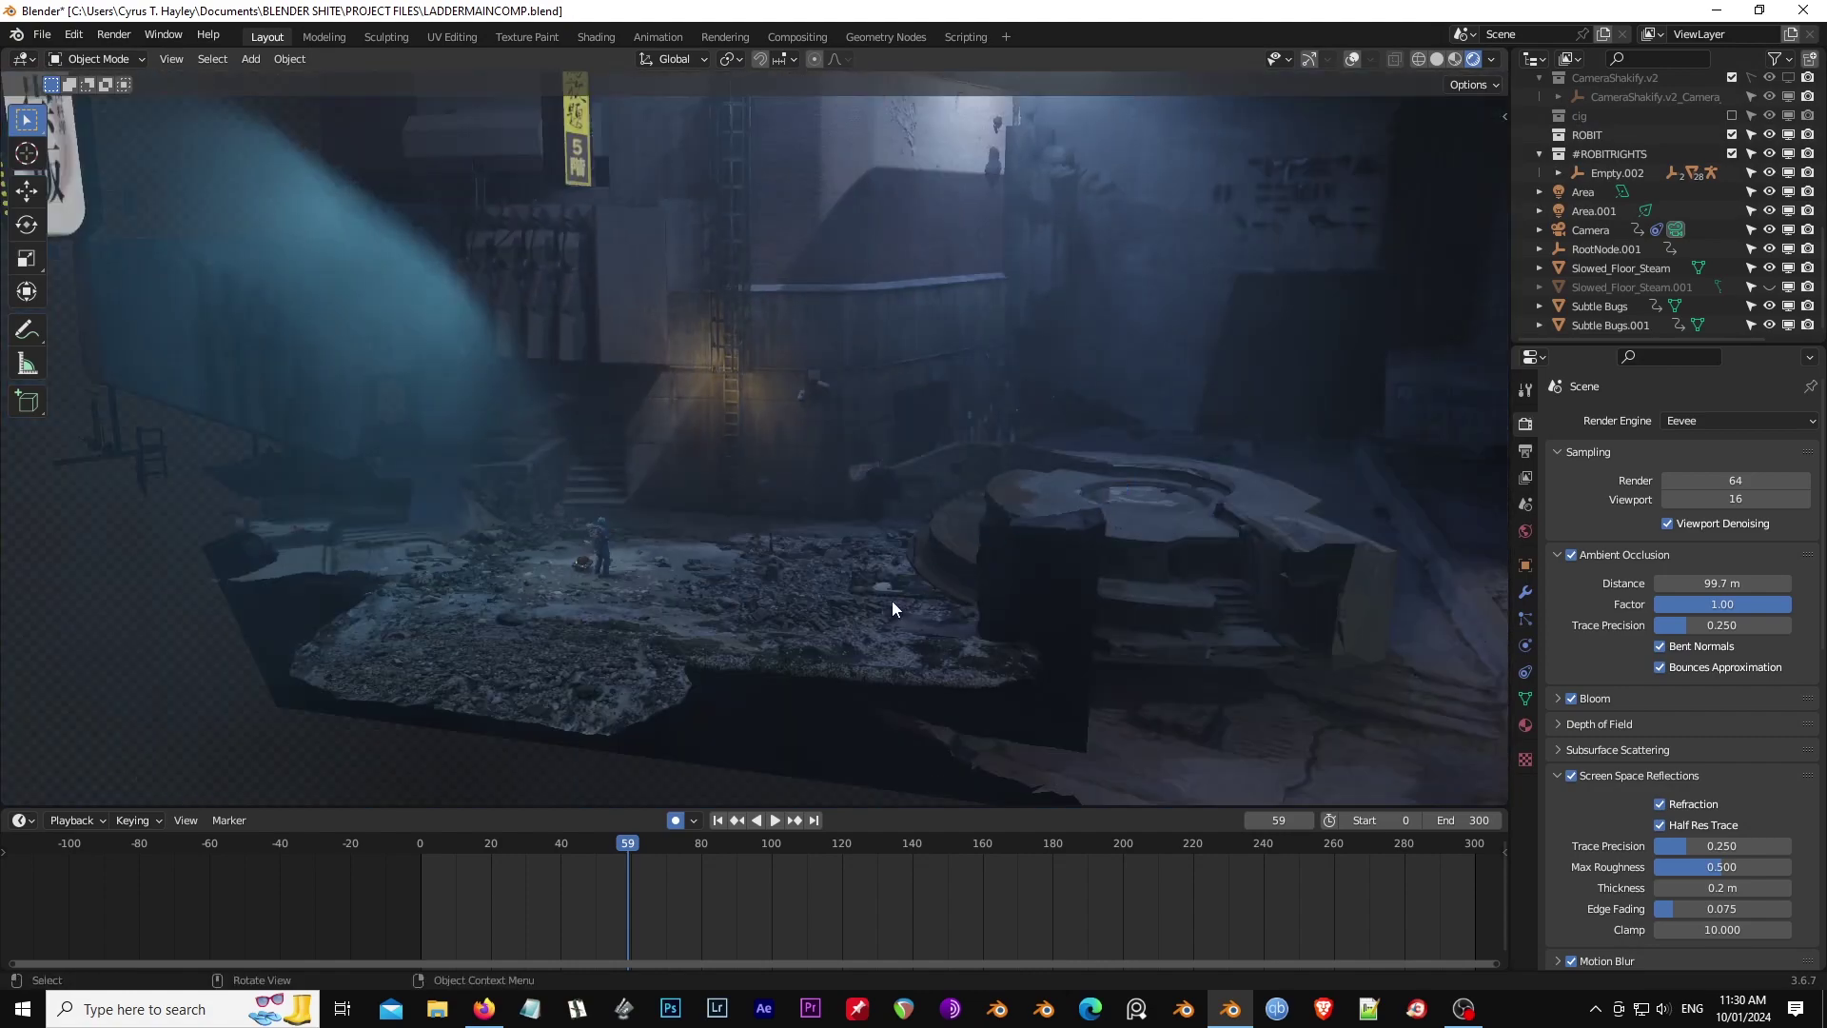
{"action": "left_click", "coordinate": [1455, 59]}
{"action": "mouse_move", "coordinate": [942, 451]}
{"action": "middle_mouse_down"}
{"action": "mouse_move", "coordinate": [1122, 446]}
{"action": "mouse_move", "coordinate": [972, 451]}
{"action": "middle_mouse_up"}
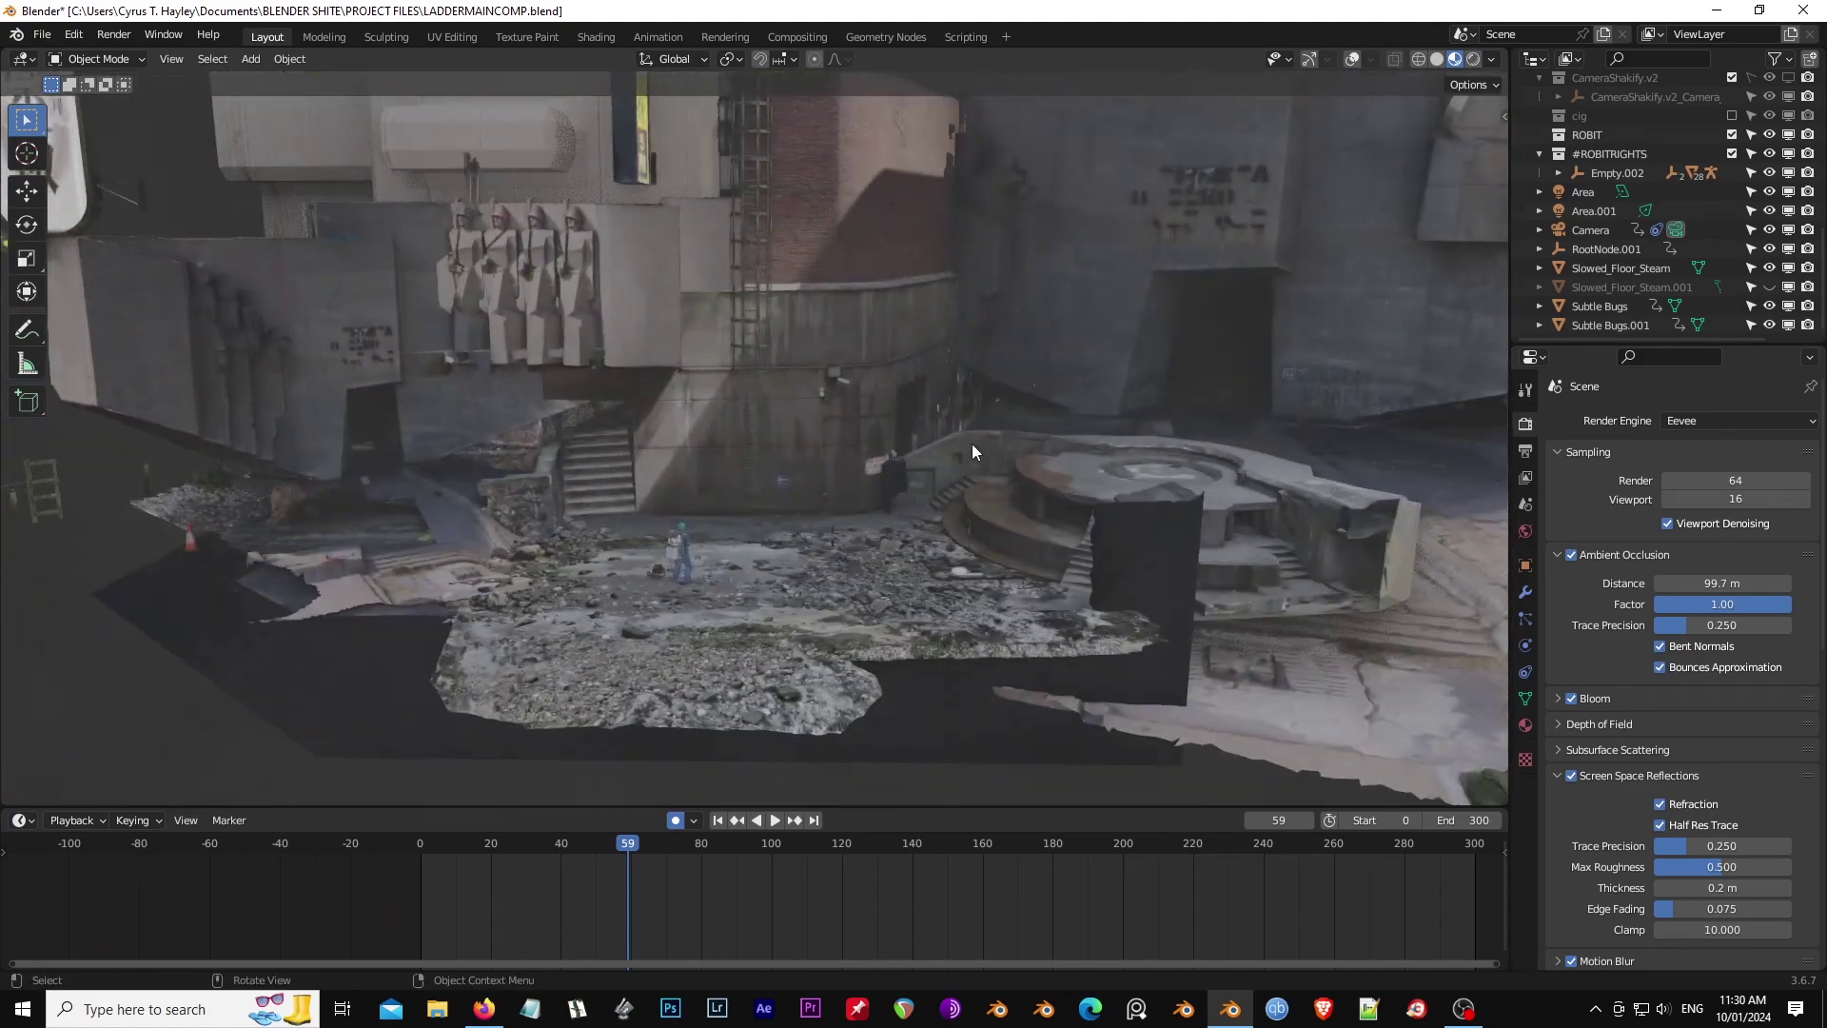